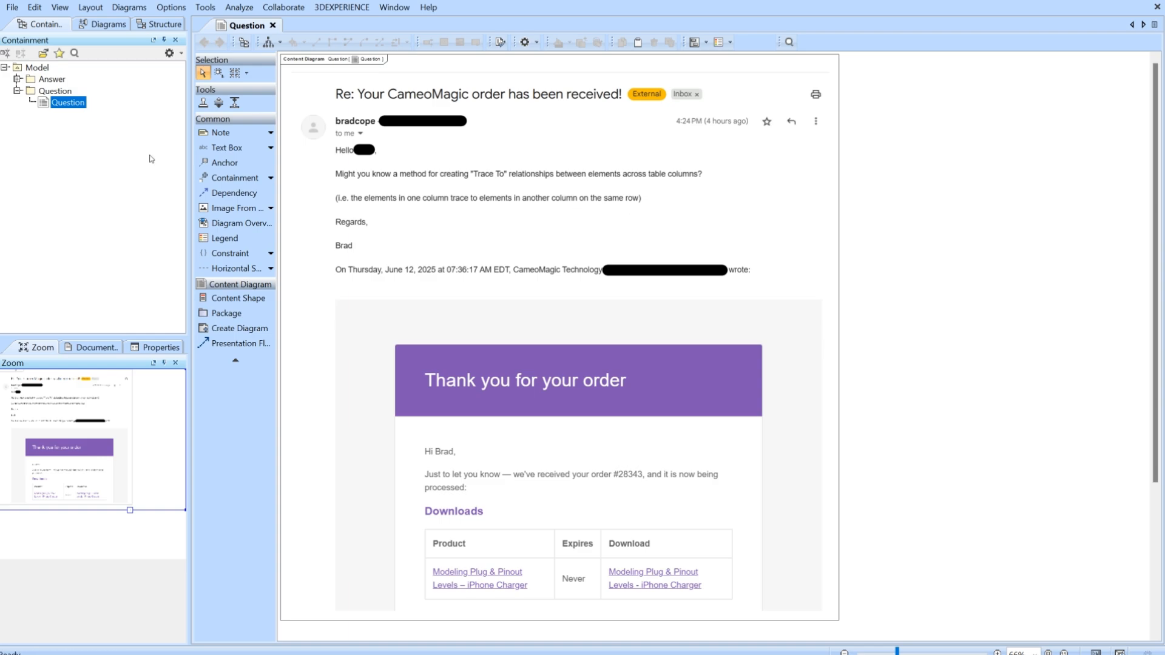
Open the Lots of Elements diagram and the Block Table from the Answer package.
left_click(17, 79)
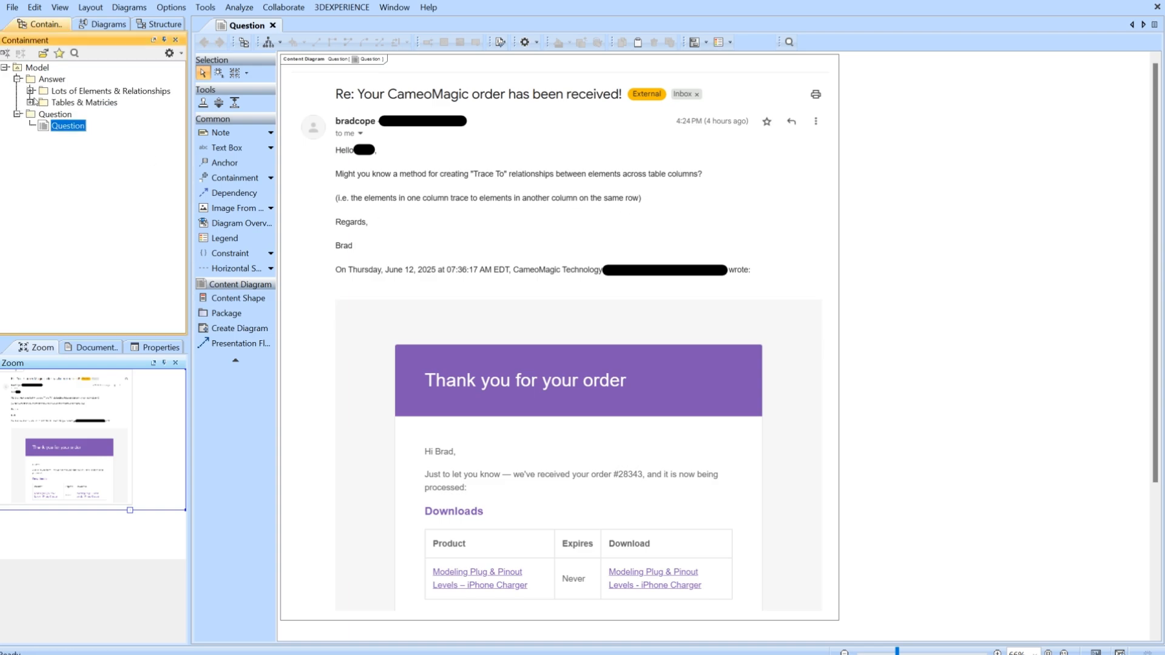
left_click(30, 90)
double_click(91, 114)
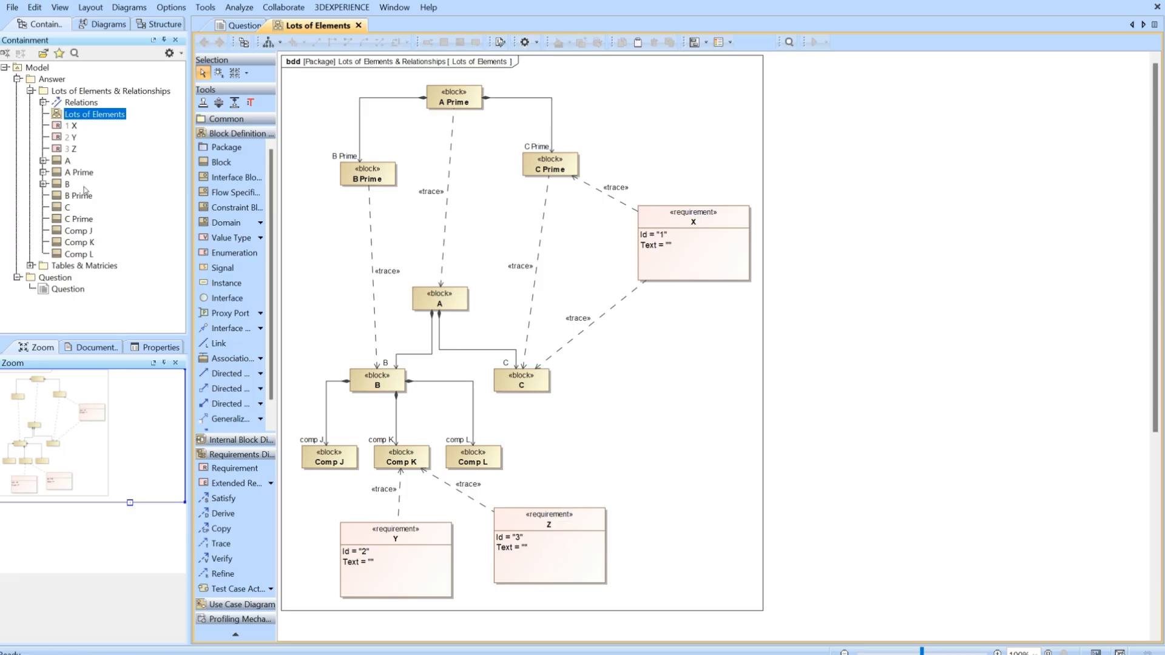
left_click(30, 265)
double_click(85, 278)
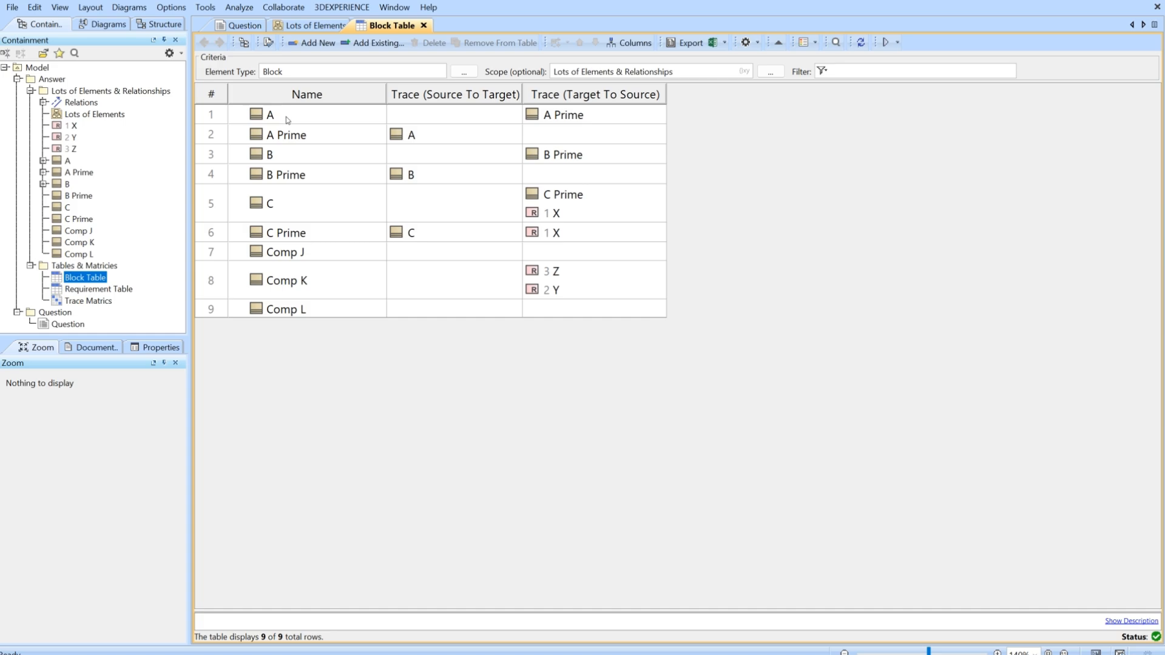
Compare the trace from A Prime to A in the Lots of Elements diagram with its entries in the Block Table.
left_click(313, 26)
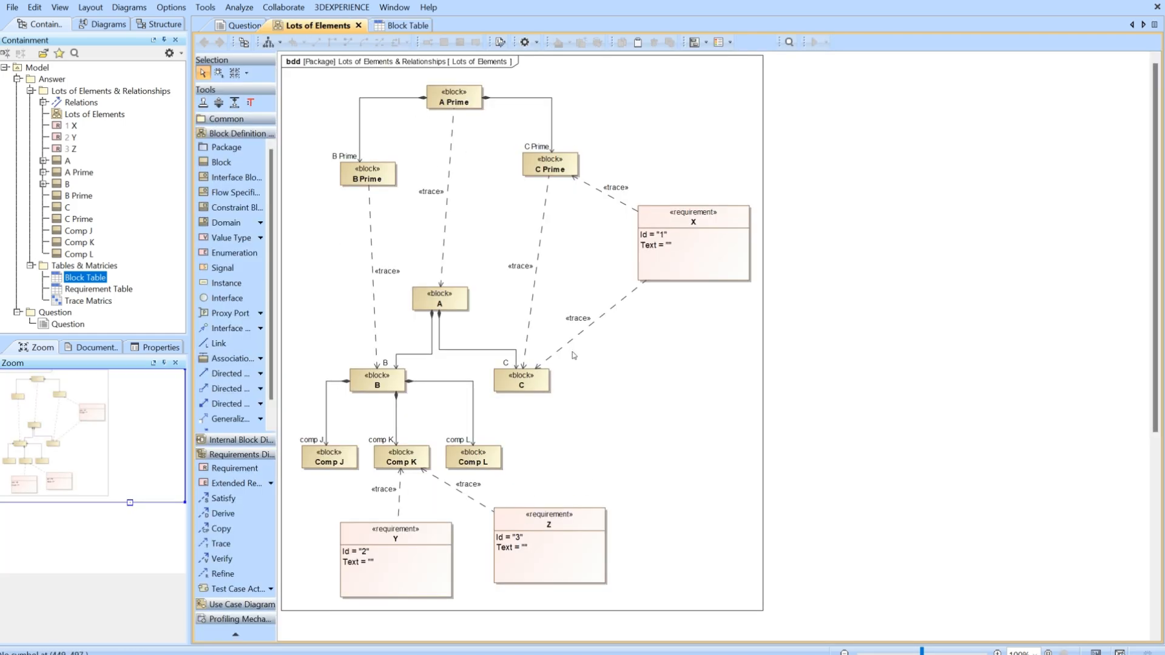
left_click(391, 27)
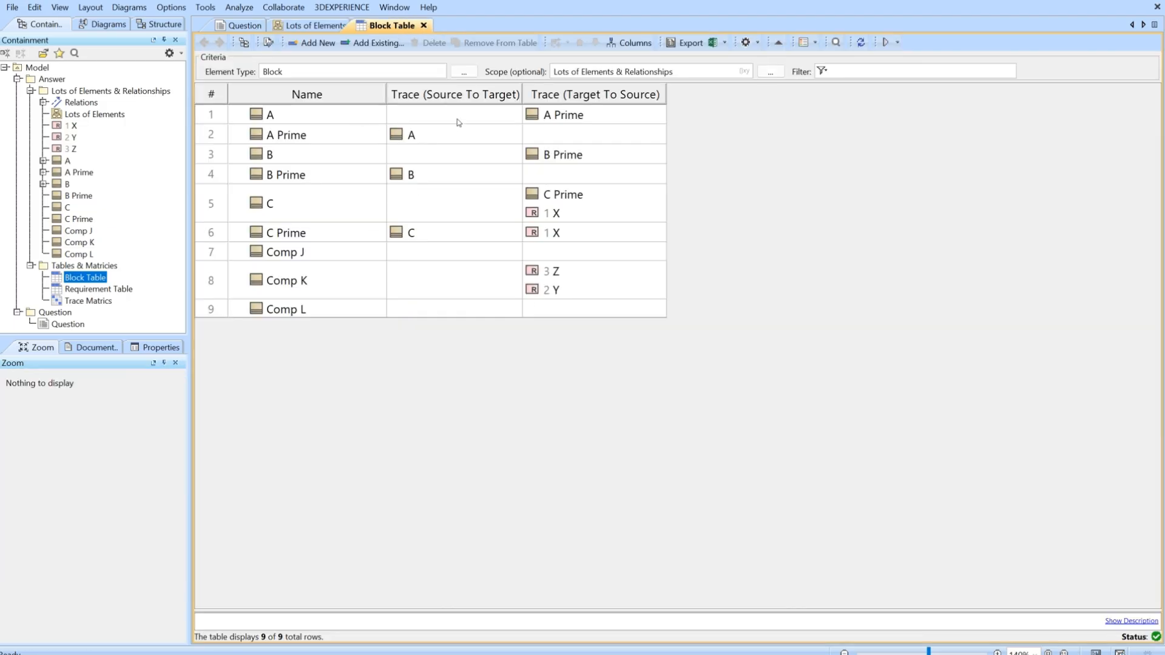
left_click(224, 117)
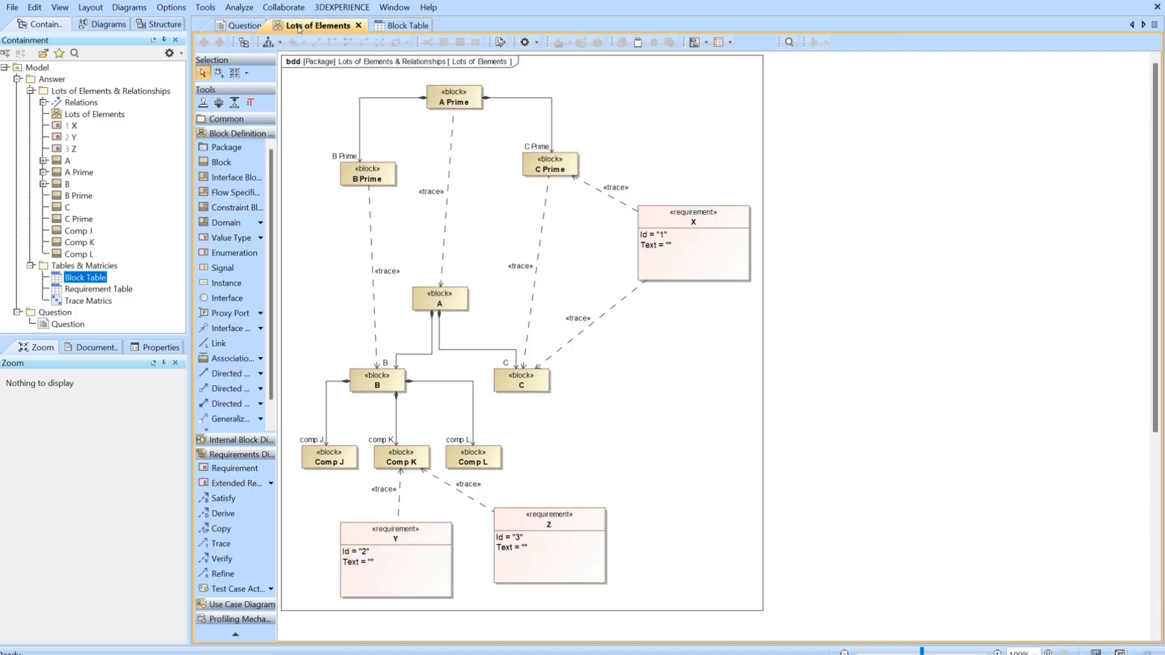
left_click(286, 29)
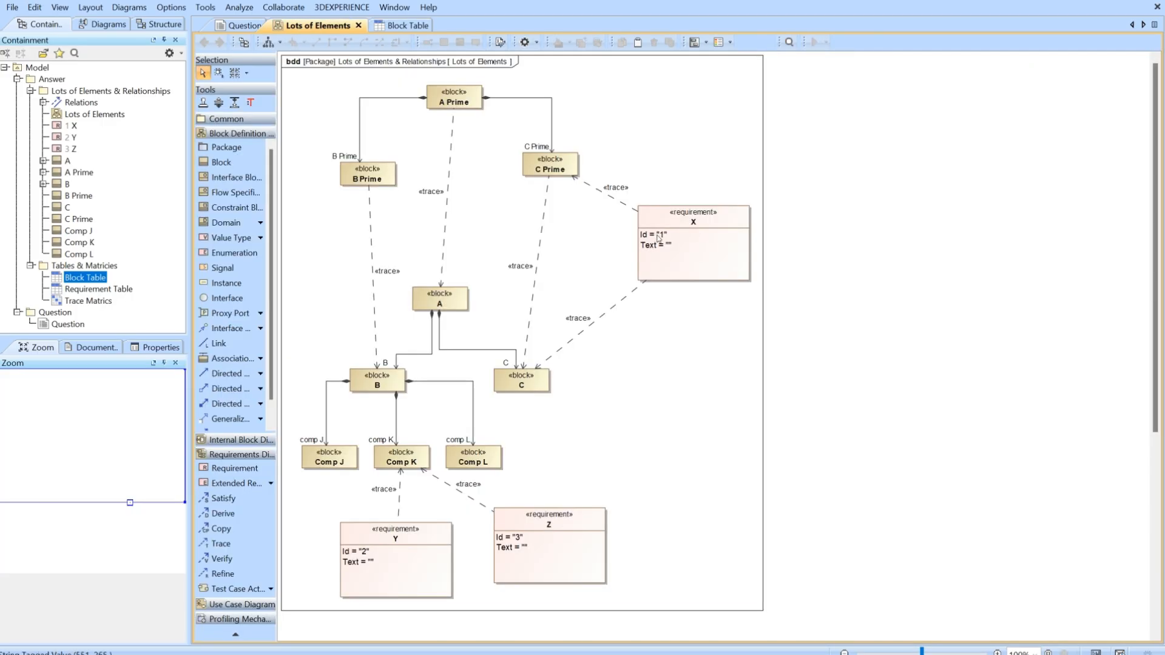
left_click(451, 220)
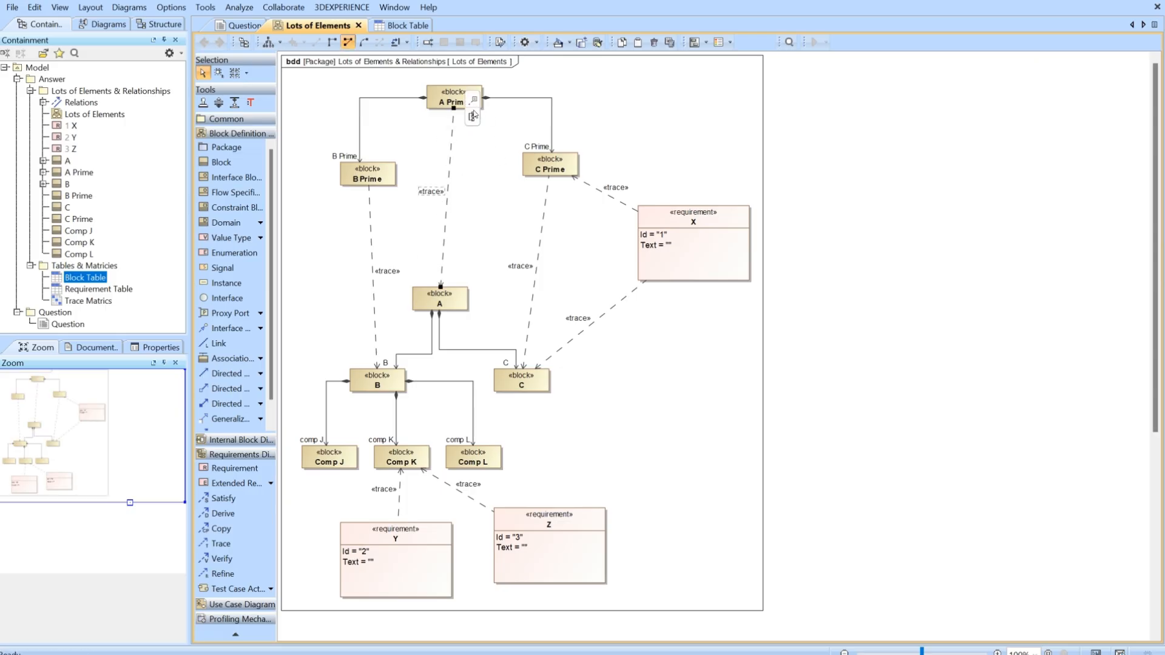
left_click(465, 250)
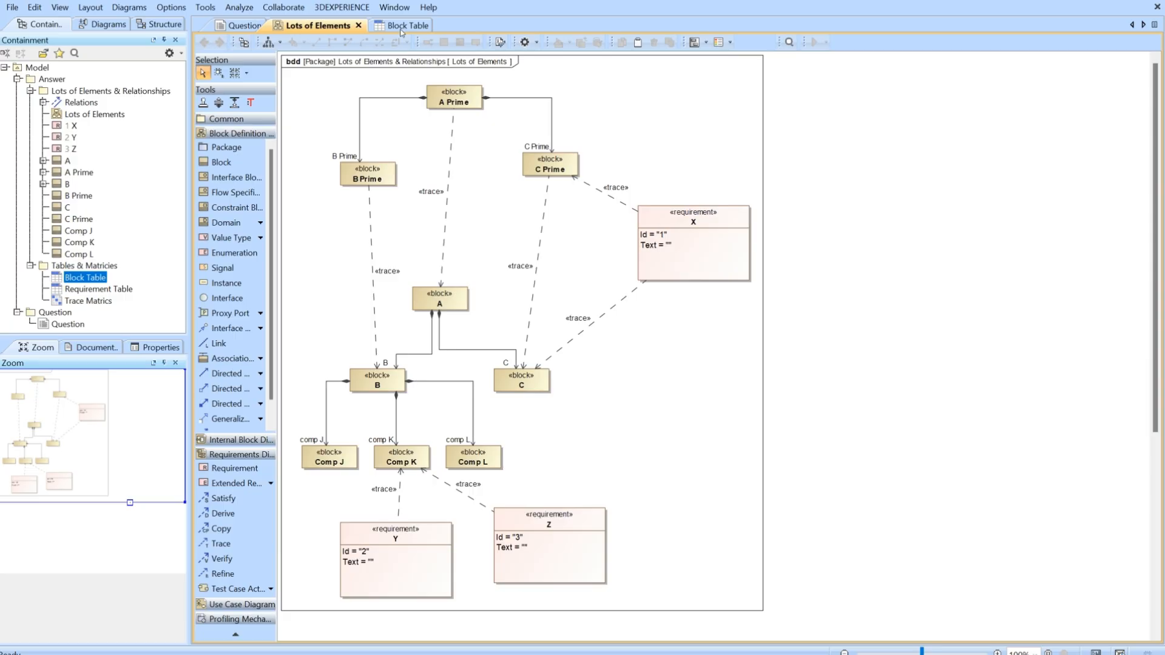
Dock the Block Table beside the Lots of Elements diagram so both are shown together.
left_click_drag(400, 32, 1153, 224)
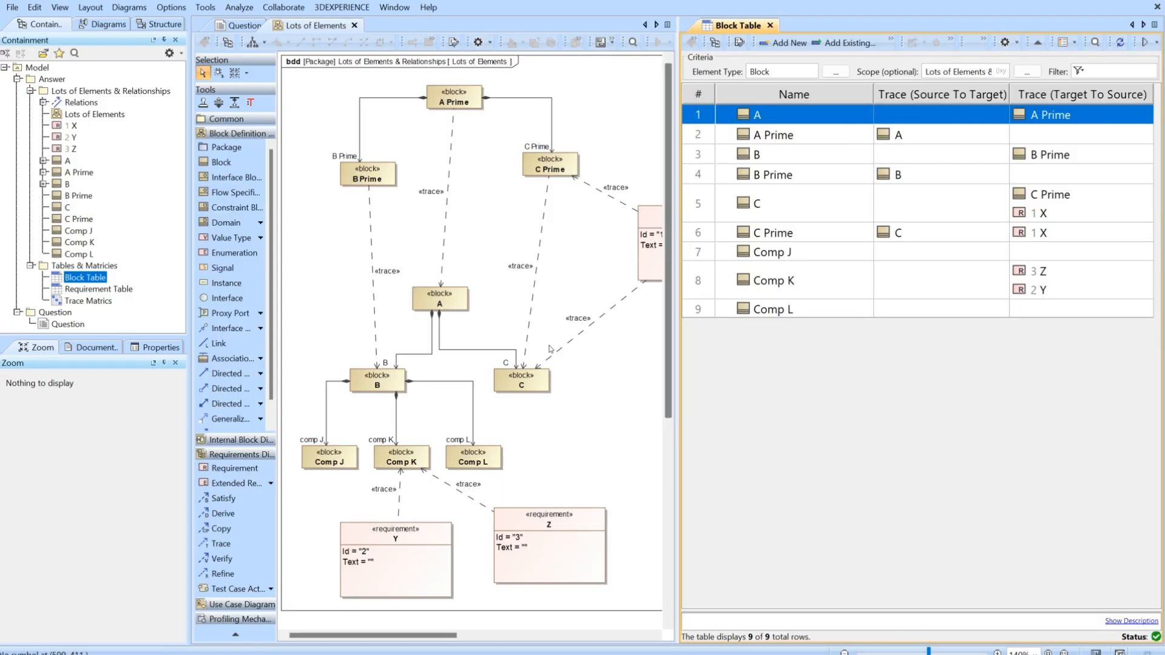
left_click(898, 396)
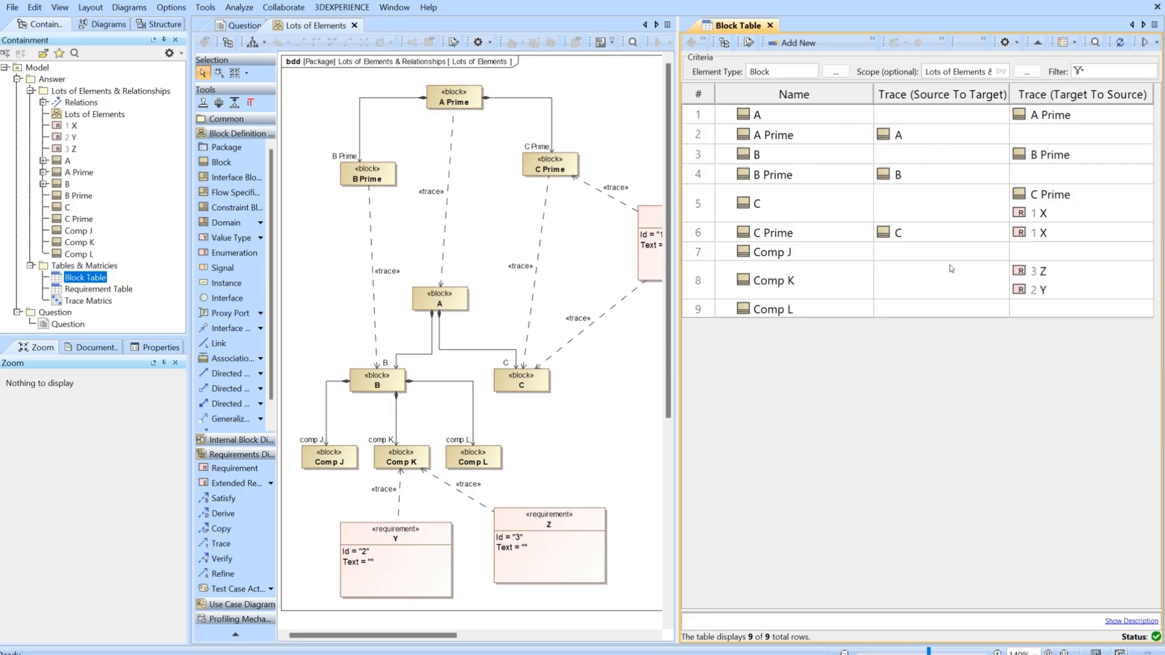
Add requirement Z to the Trace (Target To Source) cell of Comp L in the Block Table.
left_click(1029, 315)
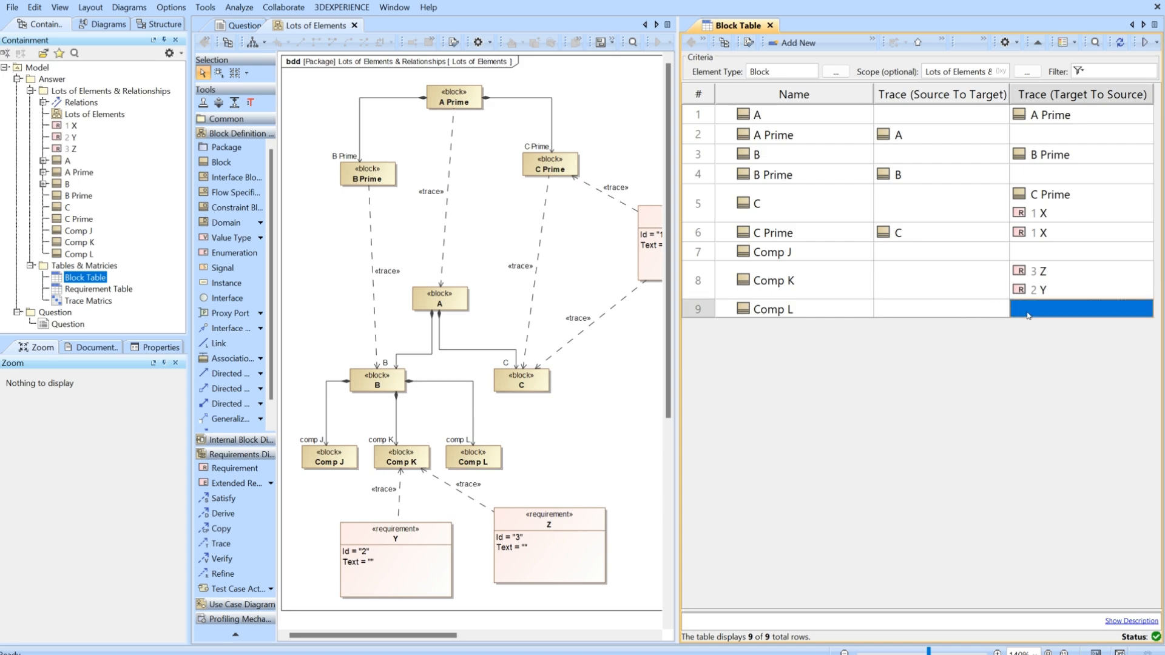
left_click(1035, 316)
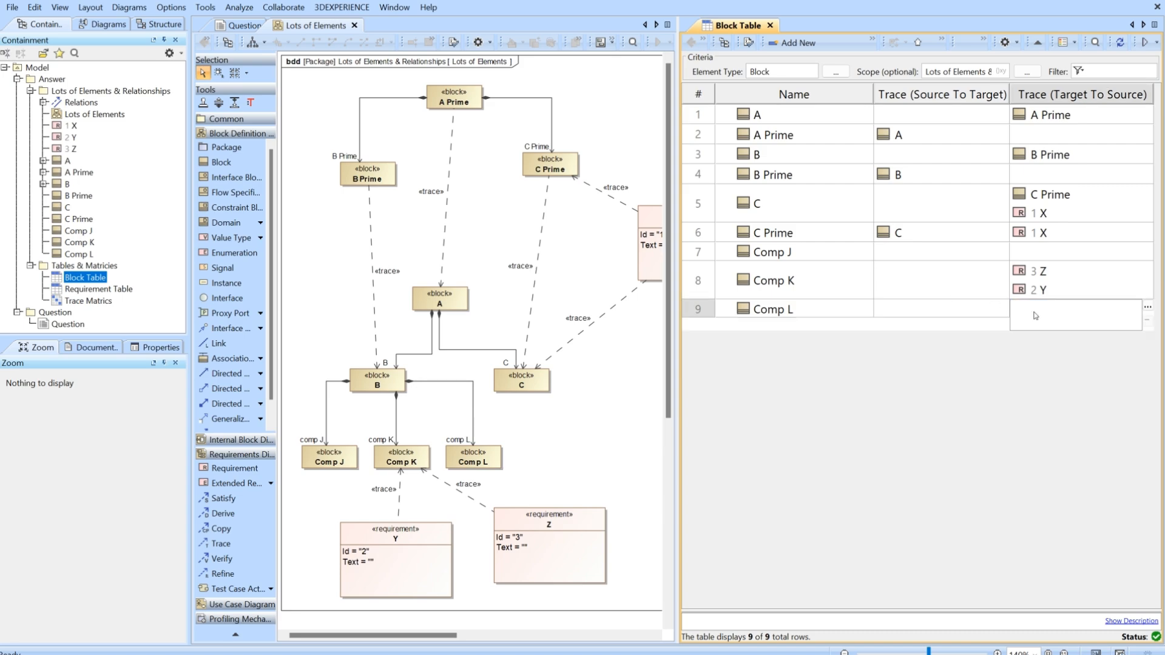
left_click(1147, 307)
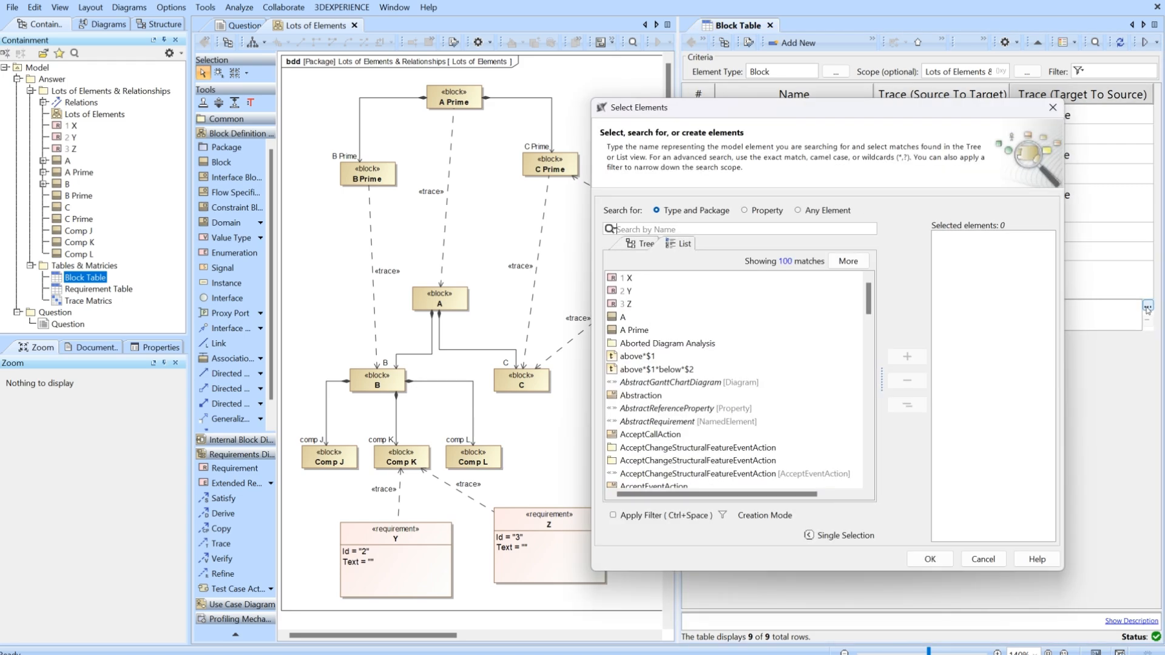
left_click(629, 305)
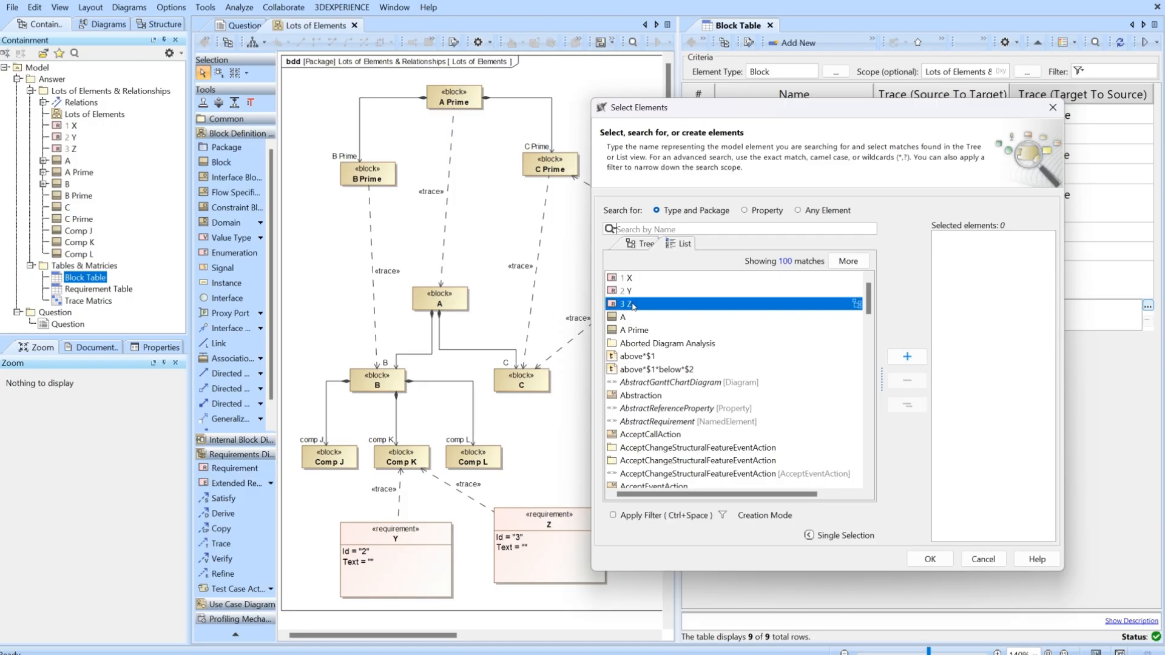
left_click(910, 355)
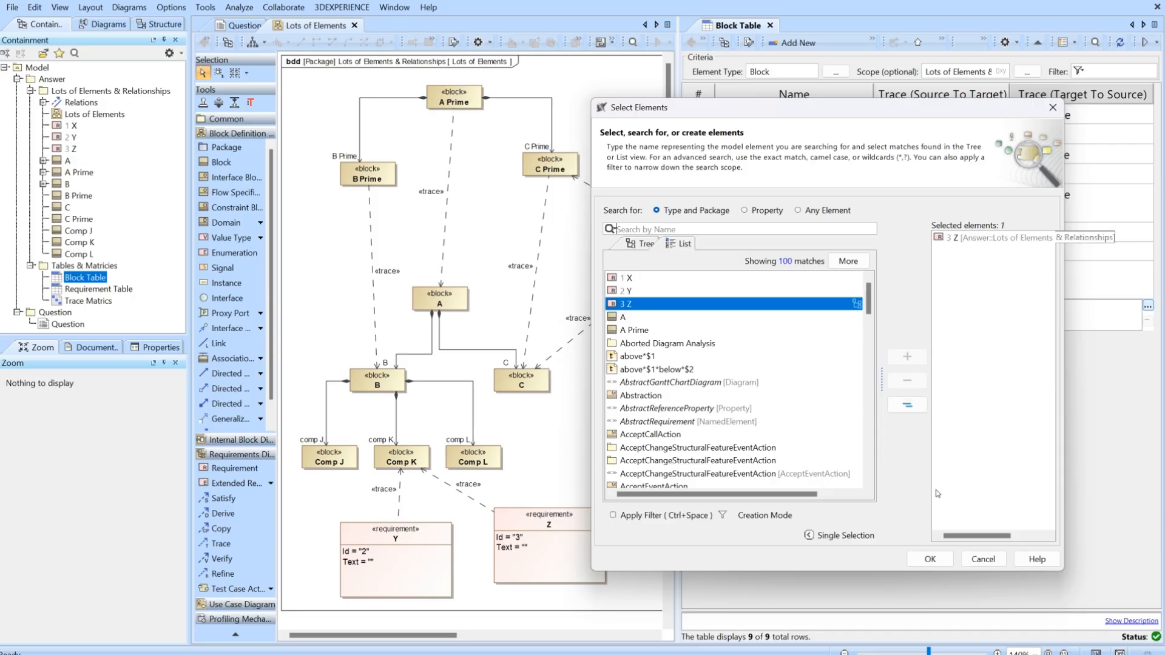
left_click(929, 559)
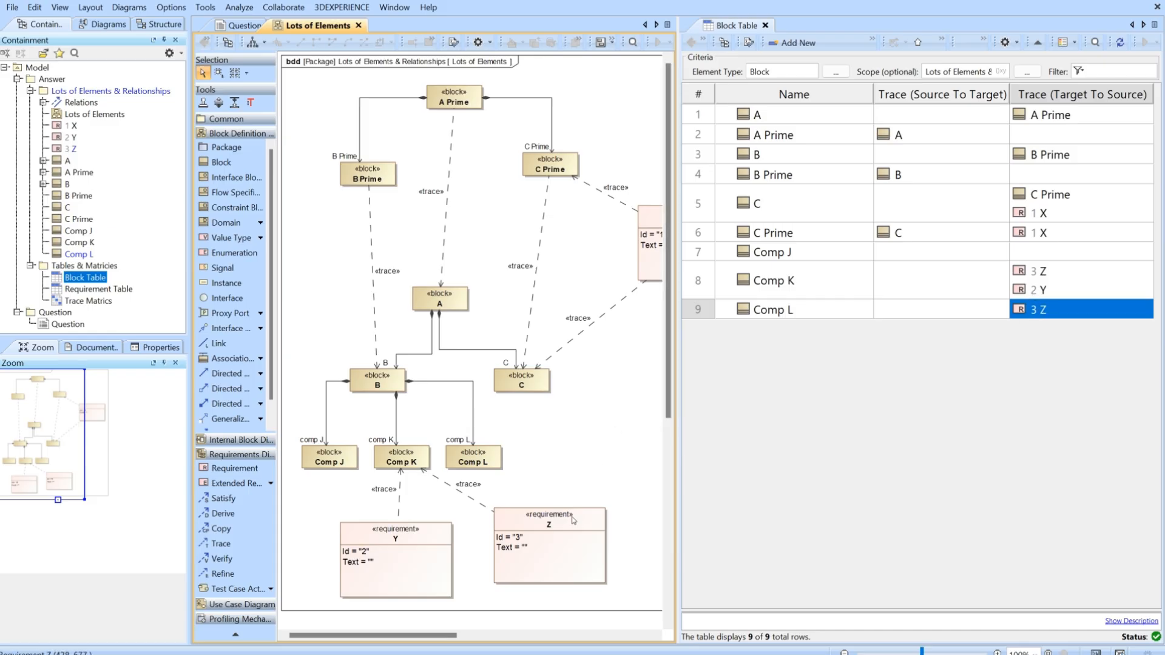
Display the in-between paths for requirement Z and block Comp L in the diagram.
left_click(570, 520)
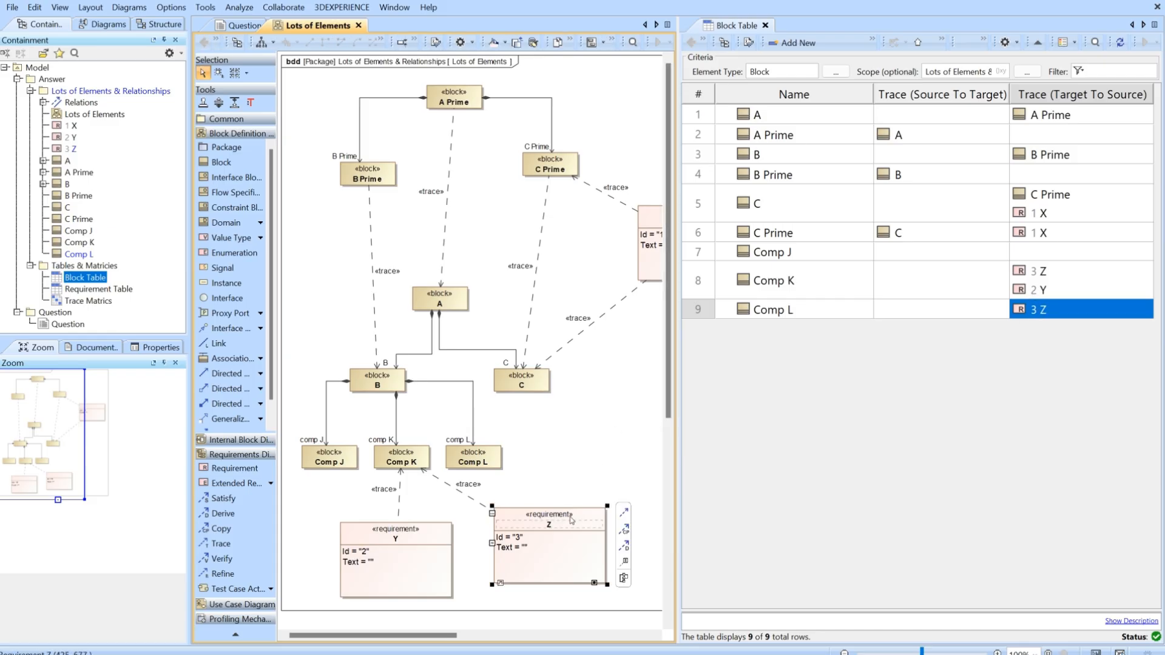
left_click(493, 467, "shift")
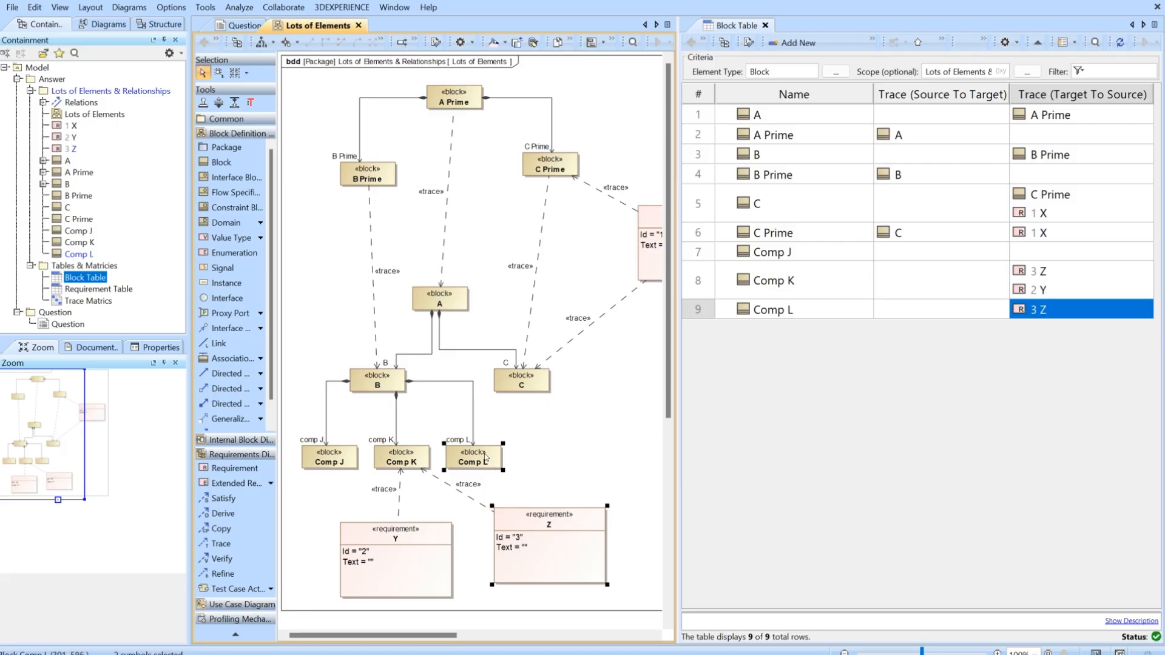
right_click(486, 461)
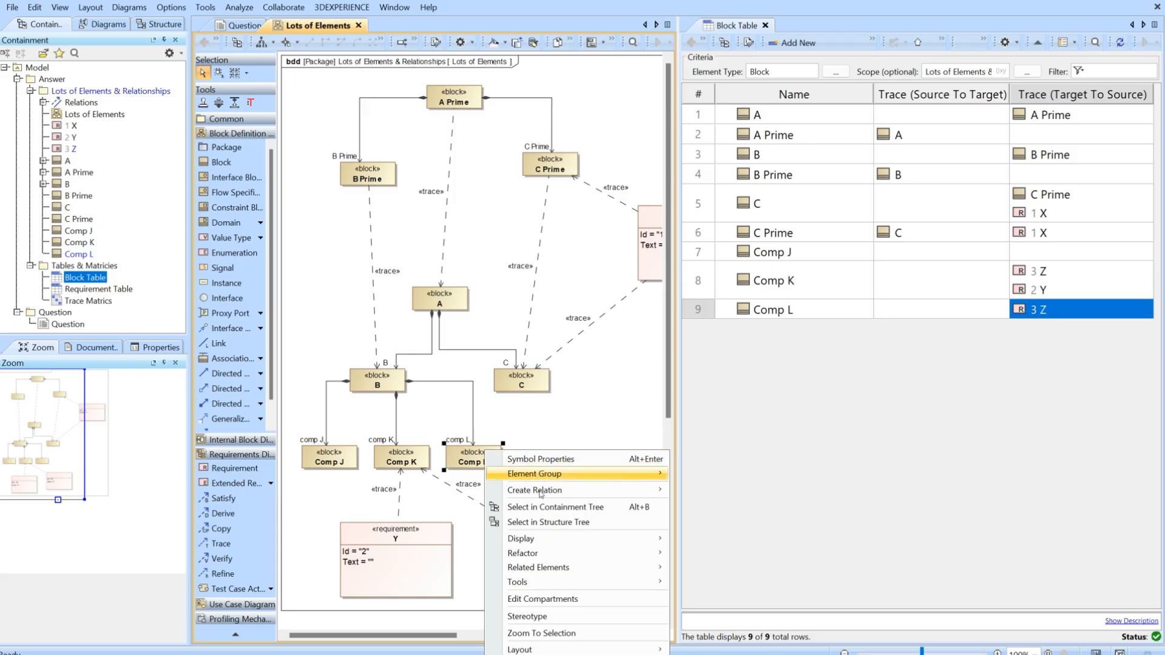
mouse_move(546, 540)
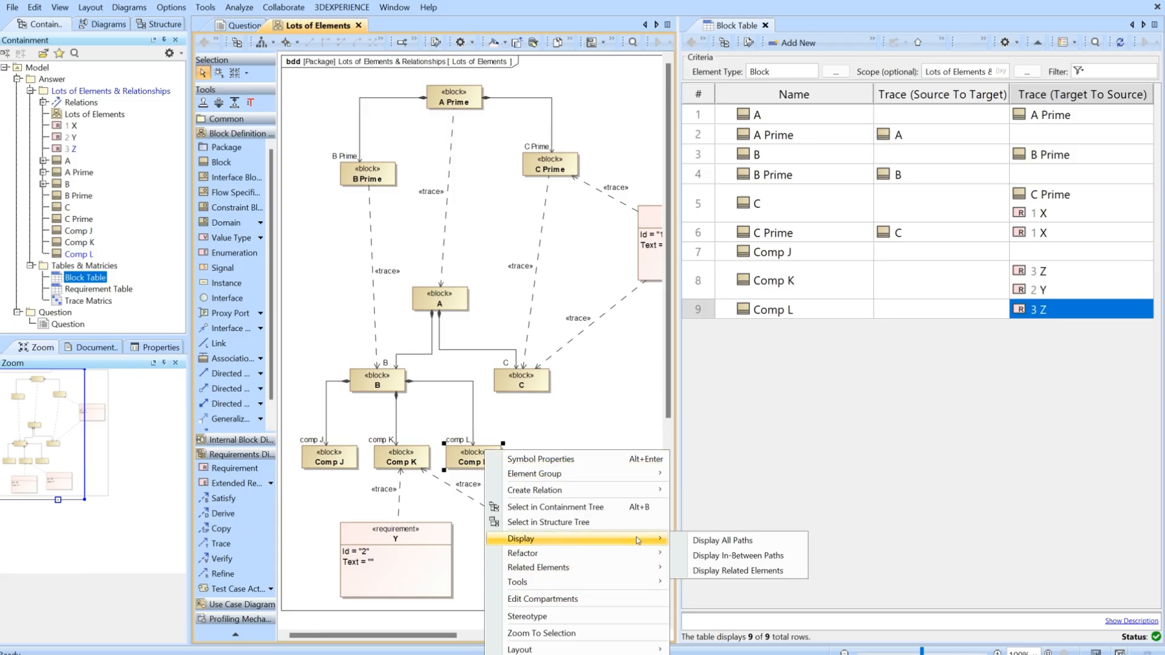
left_click(746, 560)
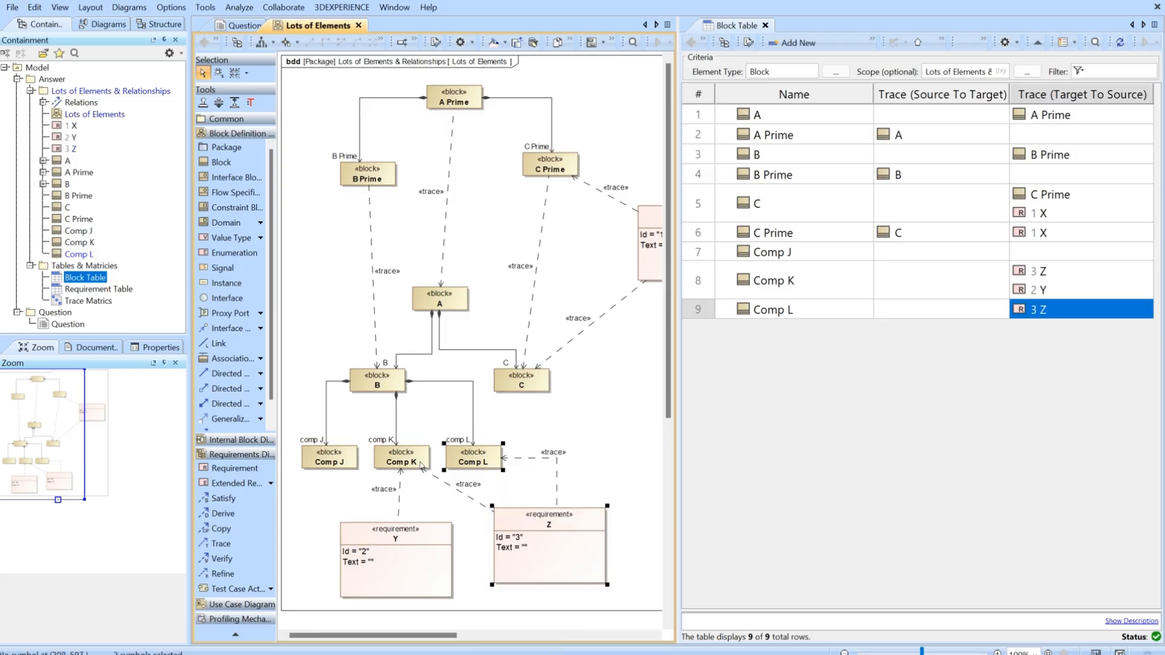
Change the trace path between requirement Z and Comp L to a direct straight line.
left_click(523, 459)
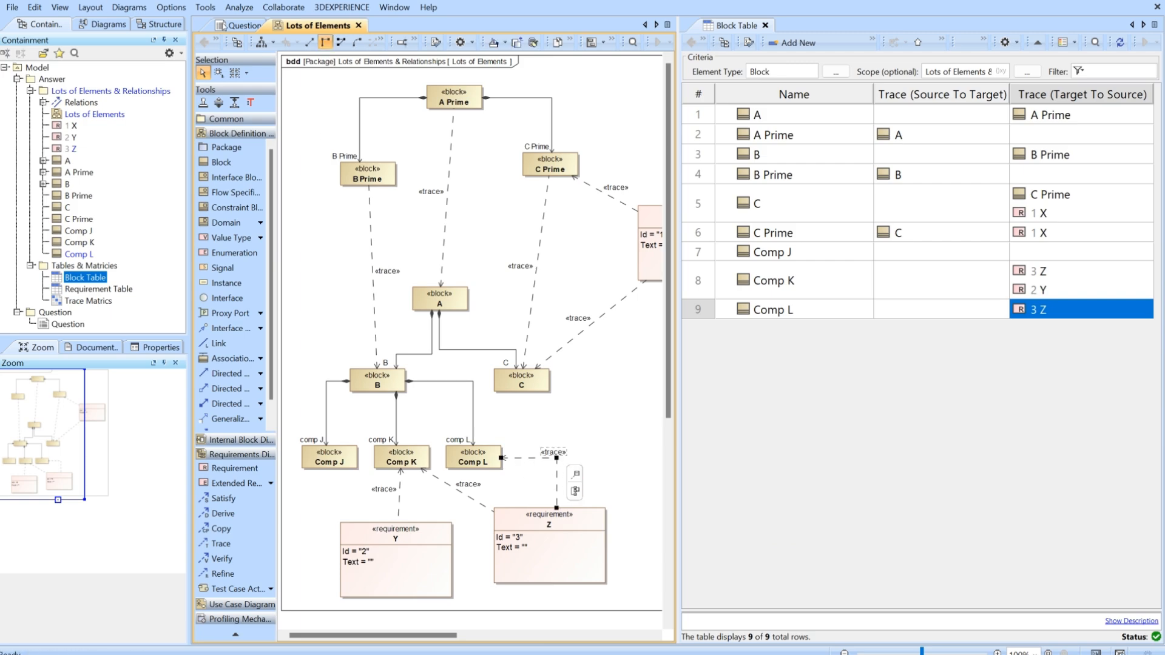
left_click(341, 42)
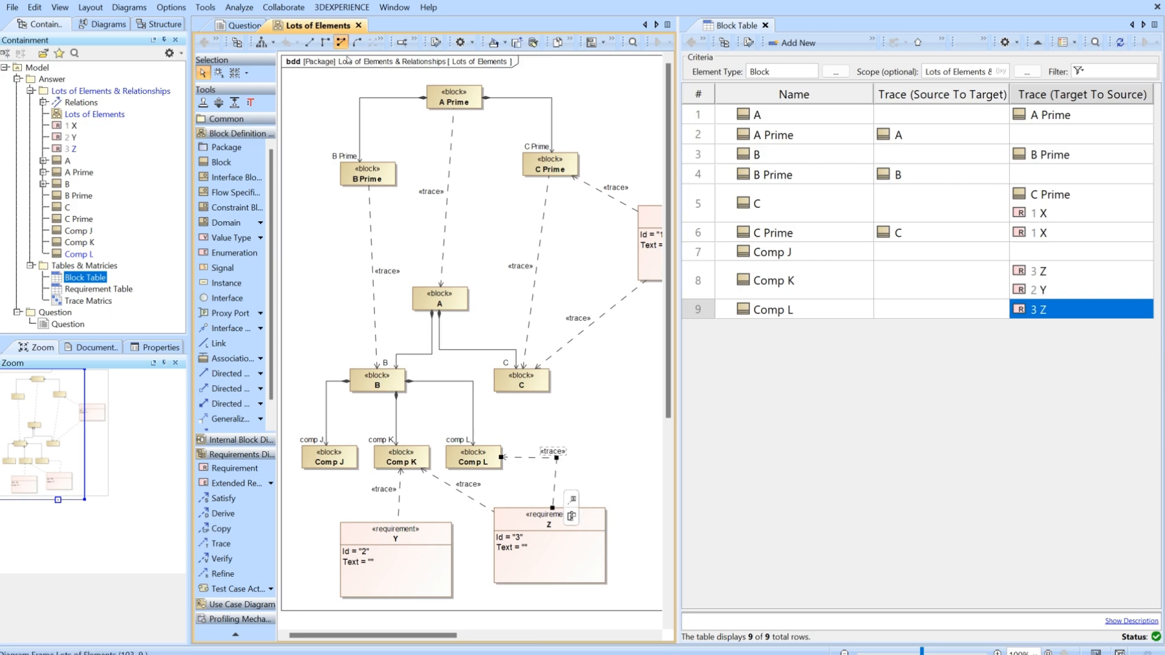
left_click(310, 42)
left_click(580, 466)
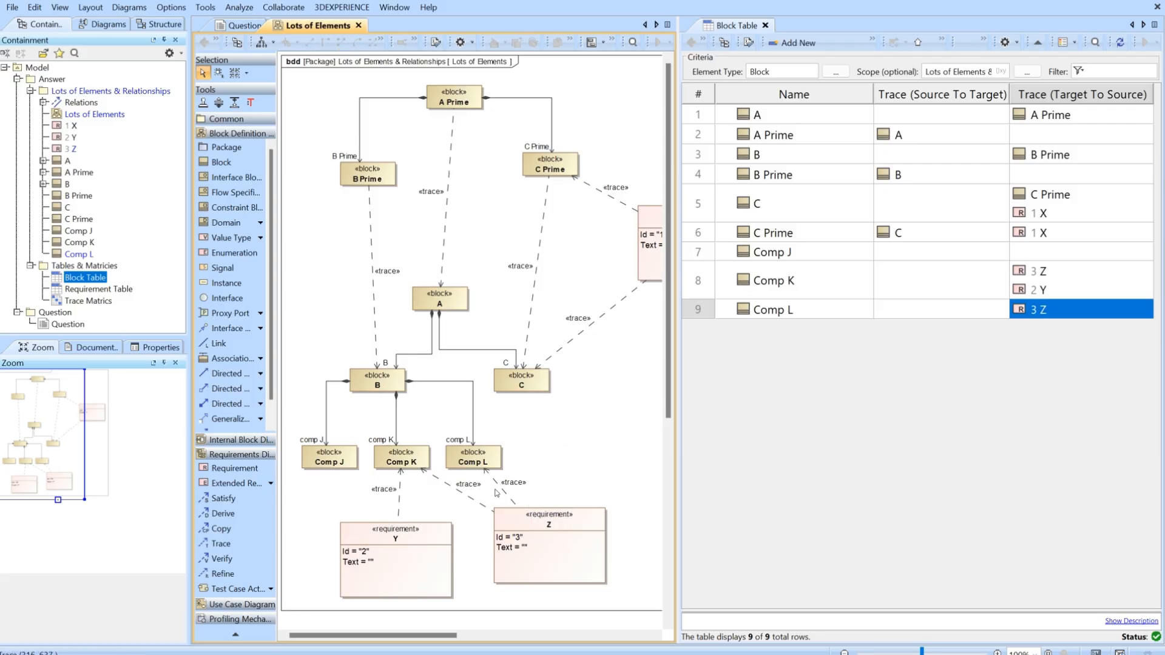
Remove requirement Z from the Trace (Target To Source) cell of Comp L in the Block Table.
left_click(1057, 316)
left_click(1057, 314)
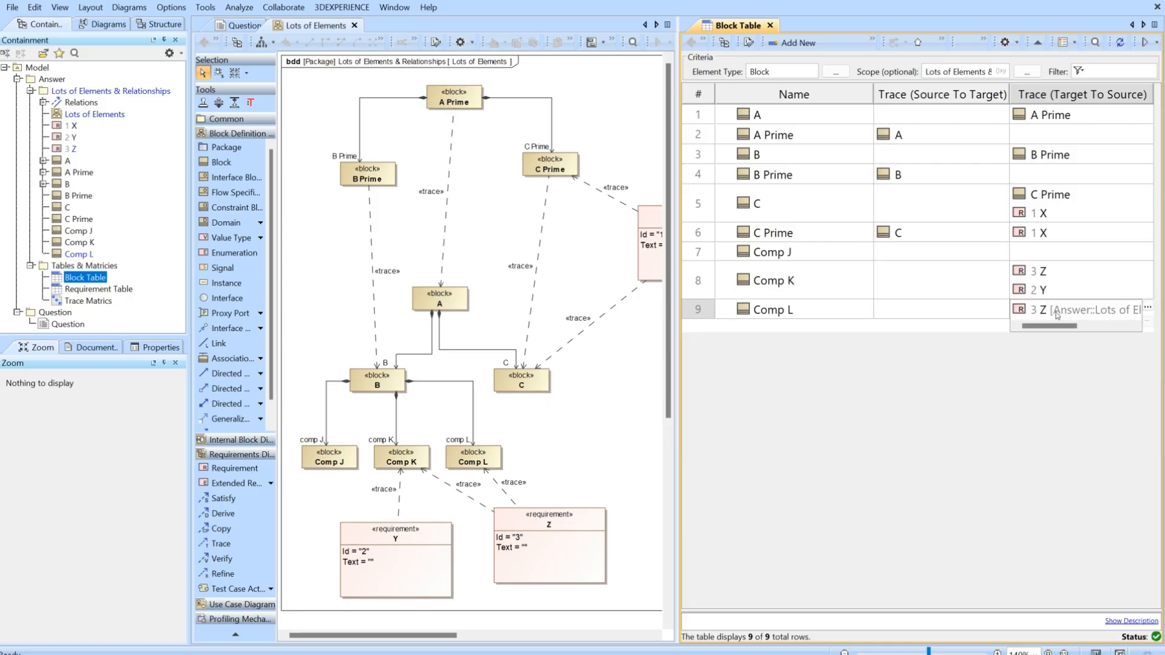
left_click(1148, 308)
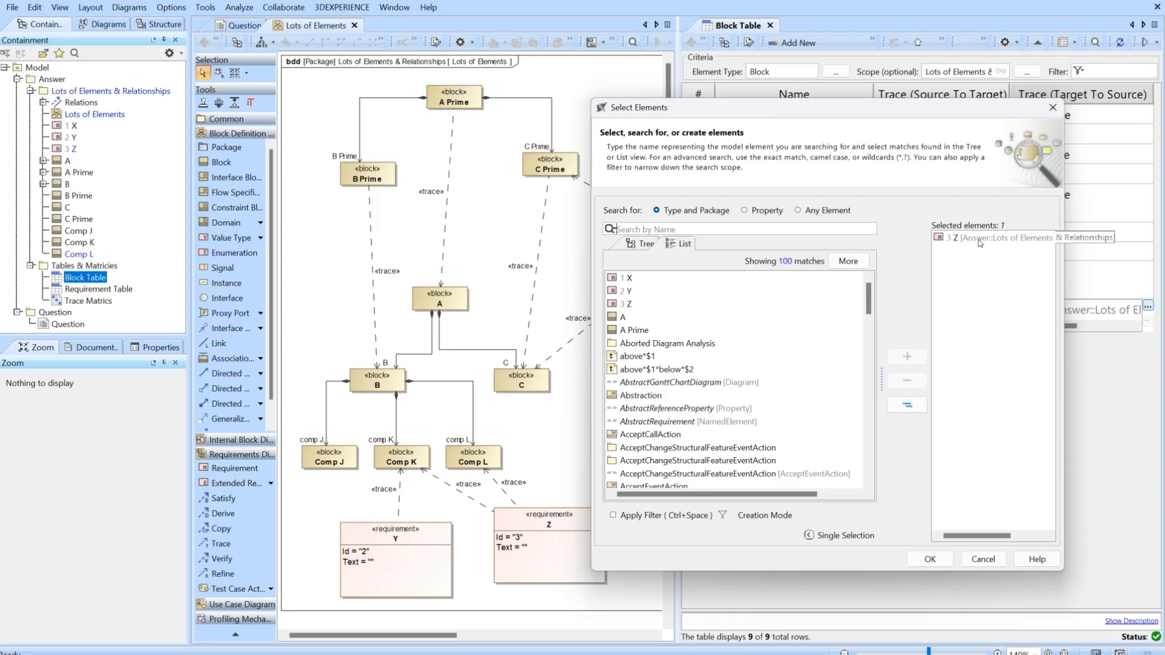
left_click(935, 326)
left_click(907, 381)
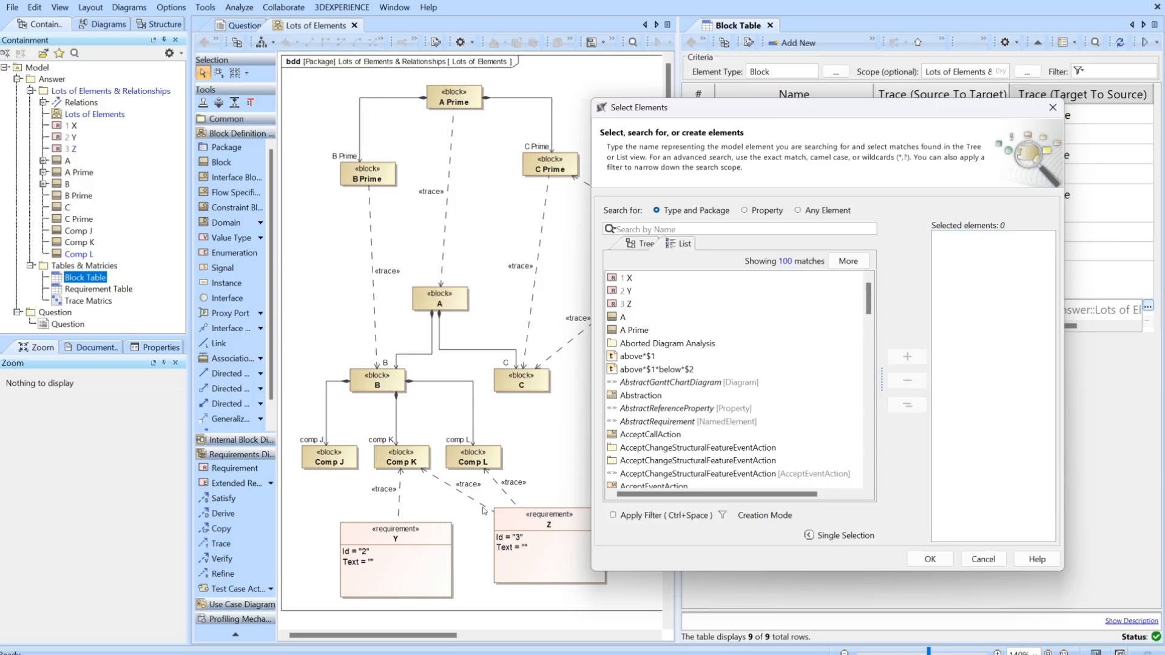
left_click(930, 559)
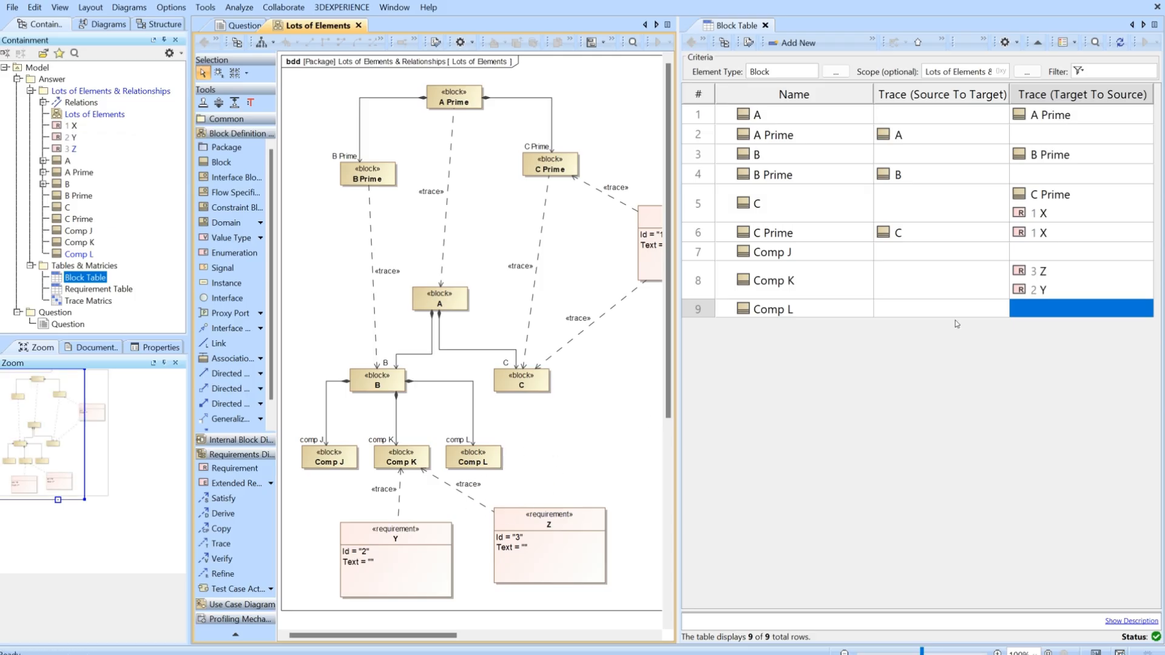
left_click(942, 312)
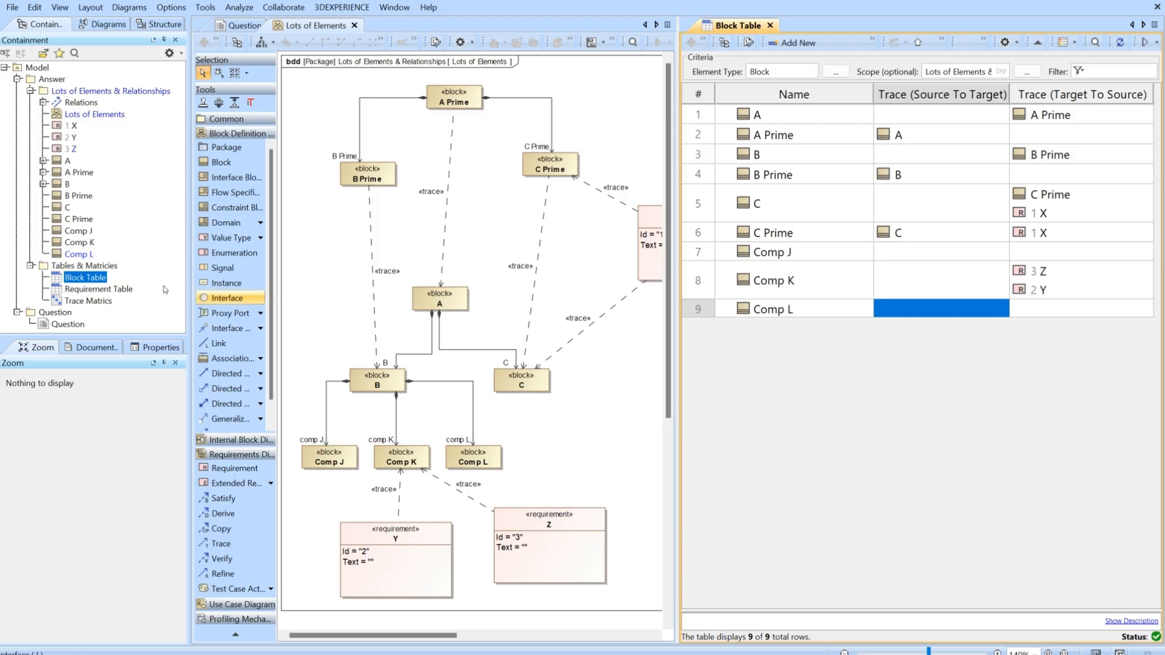
Open the Requirement Table and set its element type to Requirement using requirement Y.
double_click(91, 292)
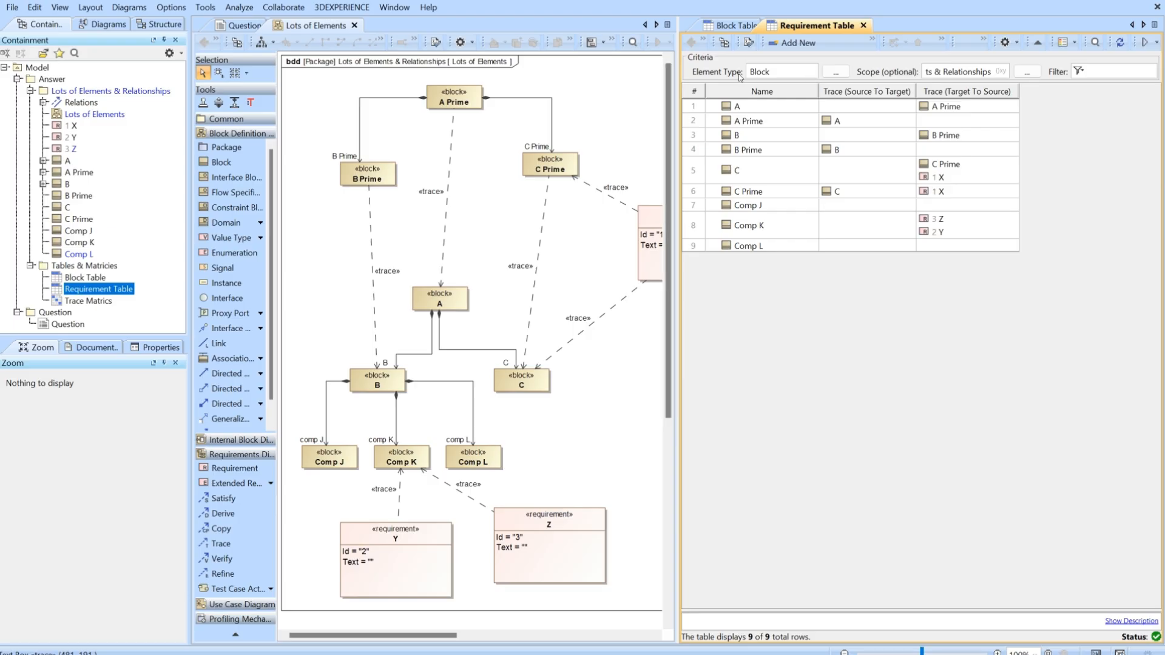
left_click(71, 138)
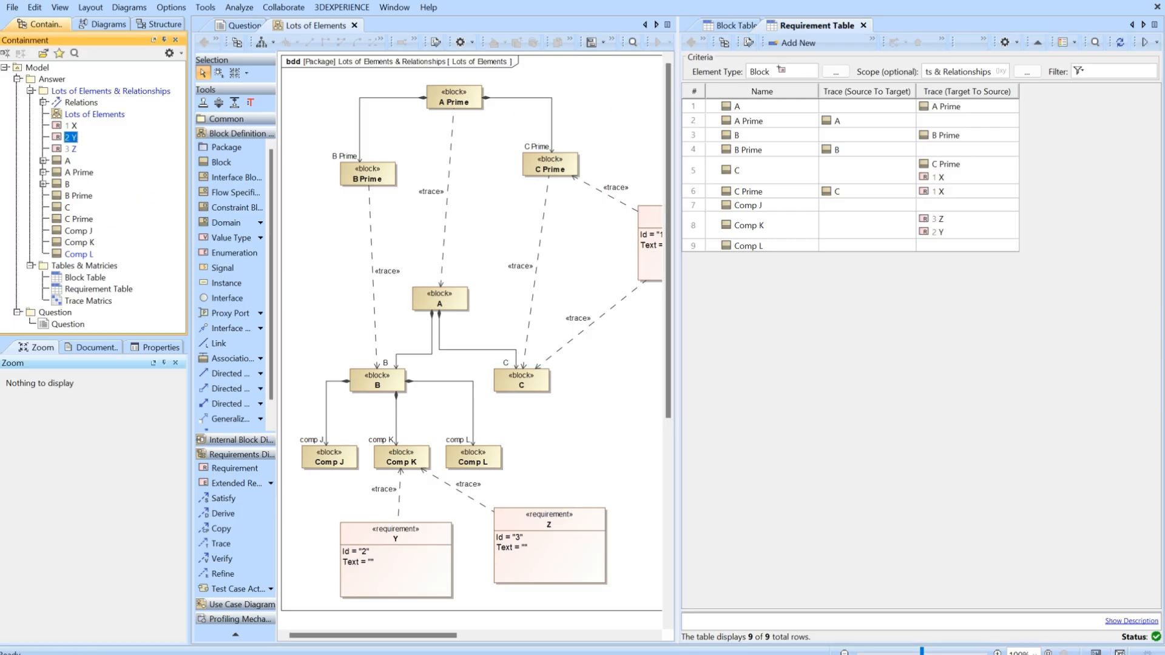
left_click_drag(779, 73, 772, 72)
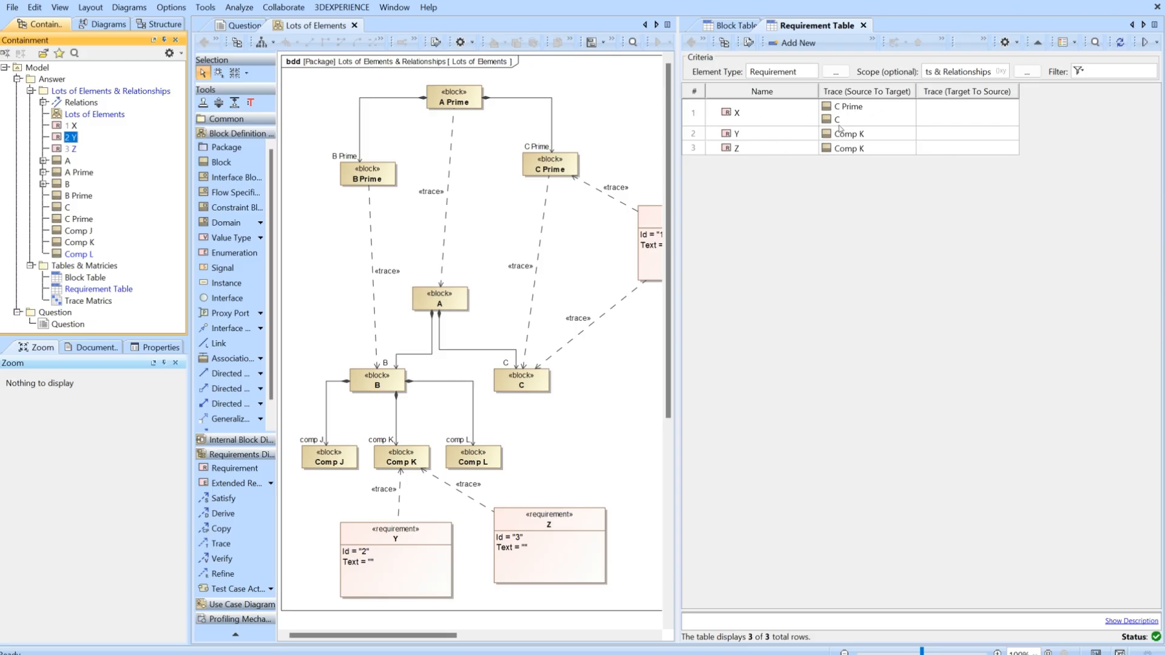
Examine requirements X and Y in the diagram against their traces in the Requirement Table.
left_click(660, 226)
left_click(425, 556)
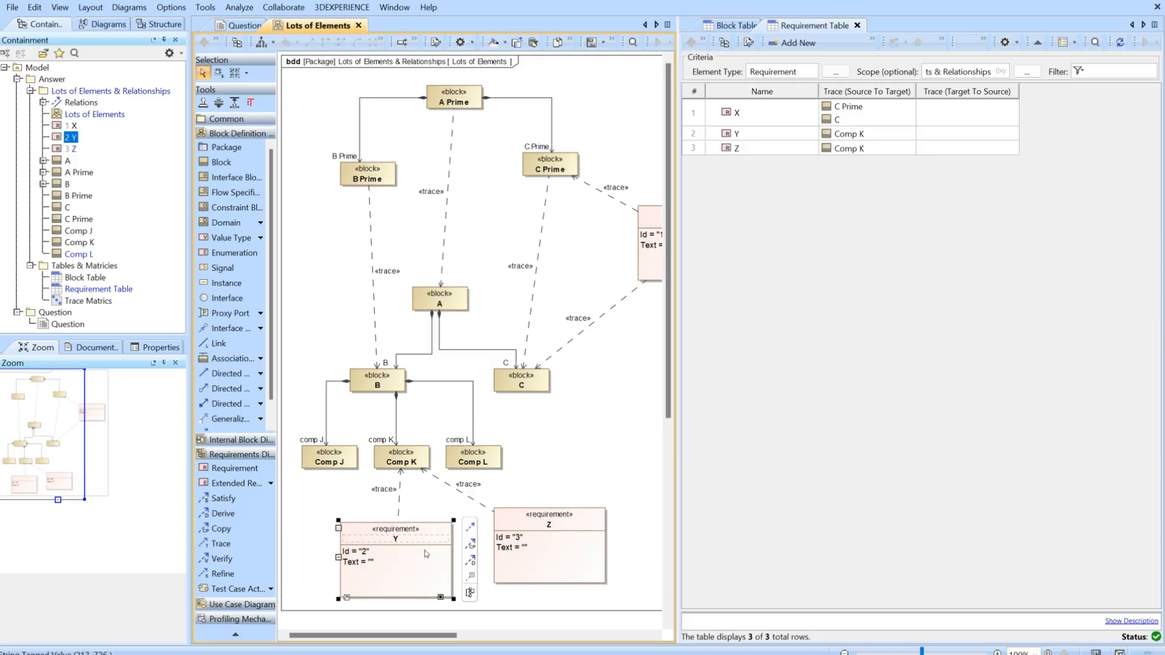
left_click(601, 399)
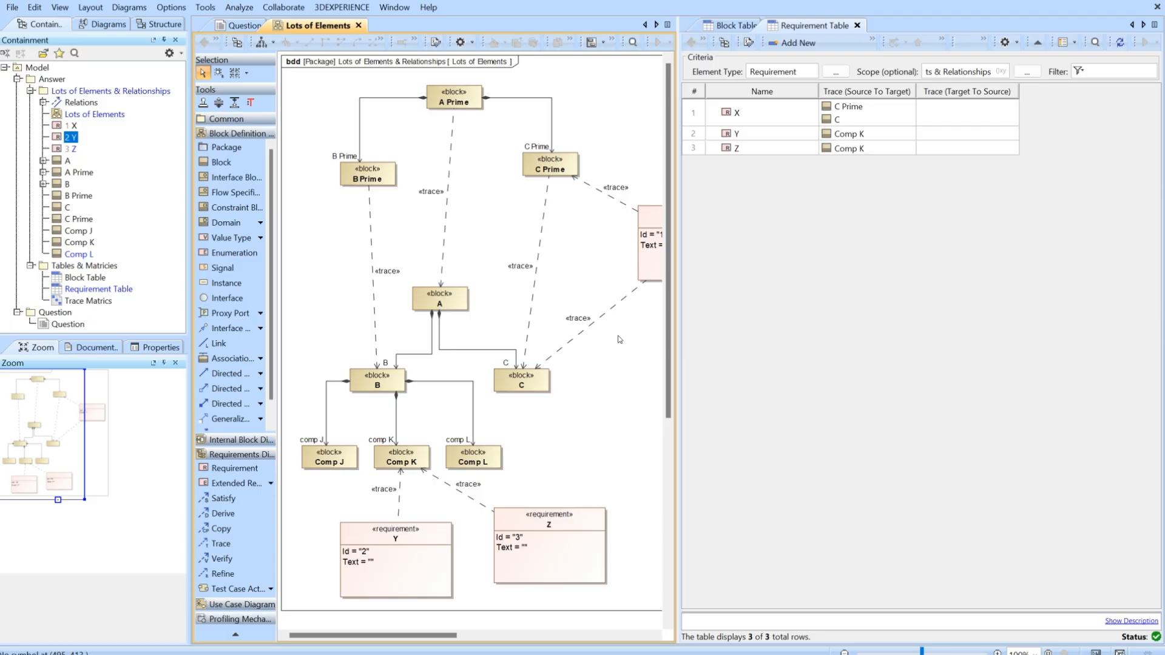
Examine the name and Trace direction in the Requirement Table's Trace (Source To Target) custom column expression, leaving it without changes.
right_click(866, 97)
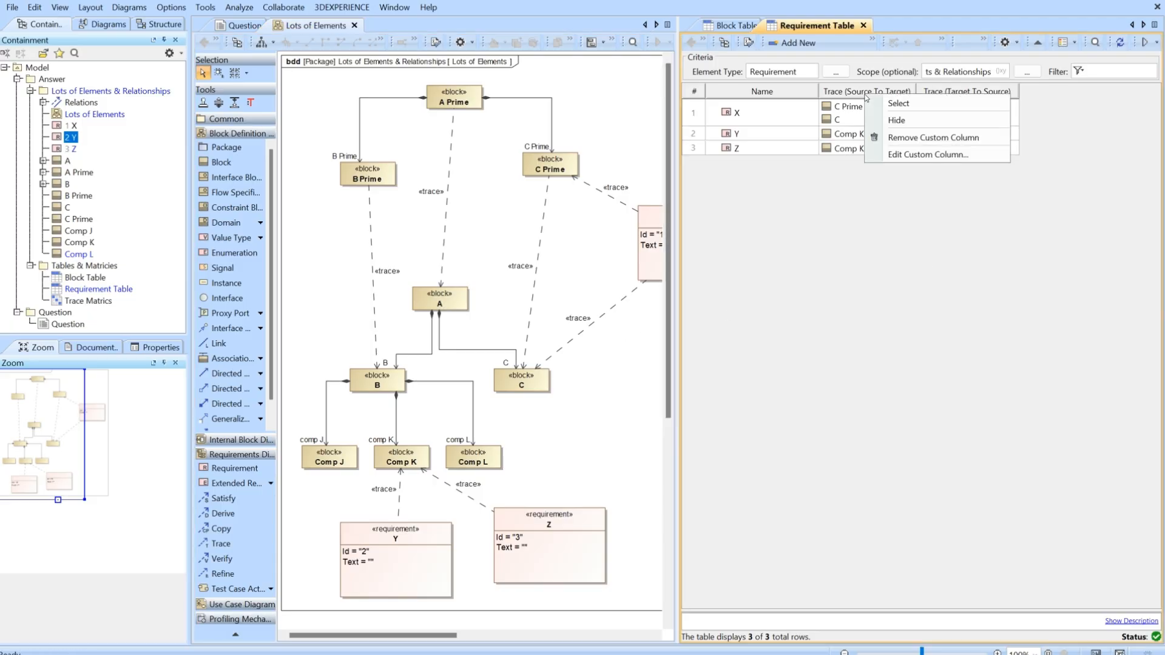
left_click(906, 155)
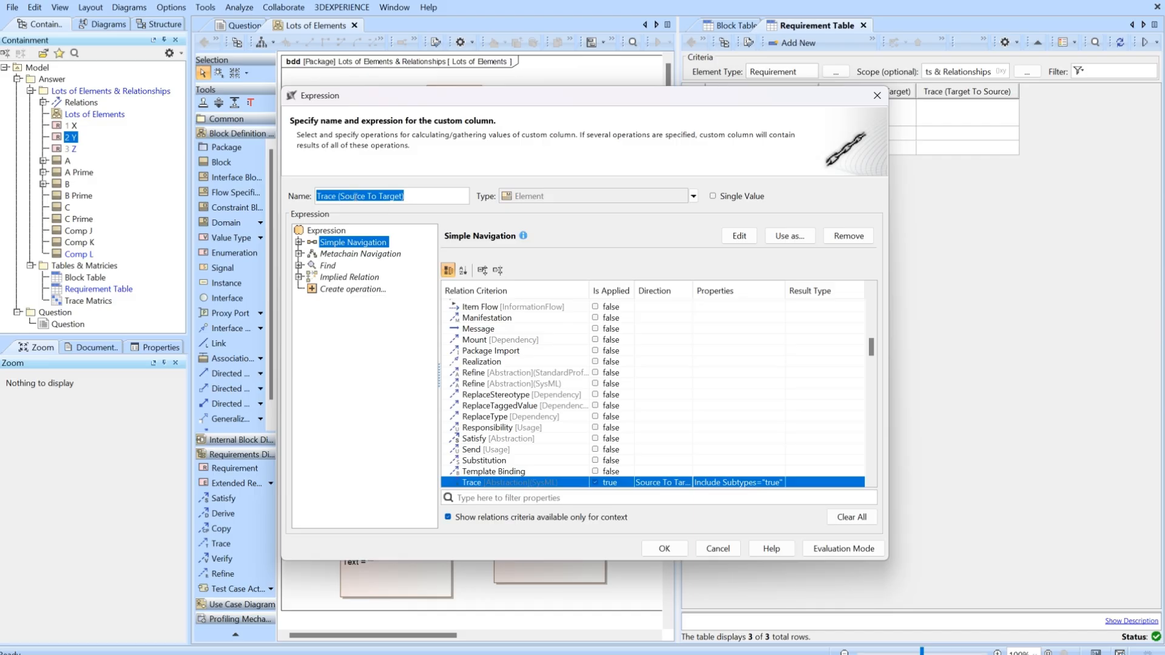
left_click_drag(417, 194, 315, 198)
left_click(427, 200)
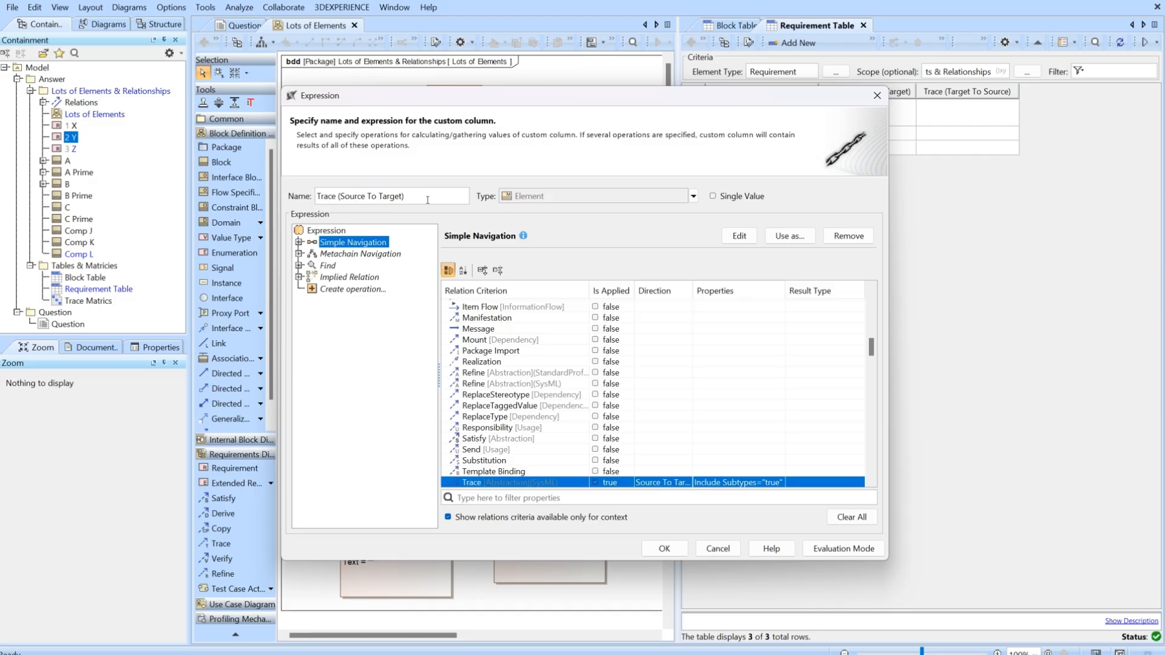
left_click(719, 549)
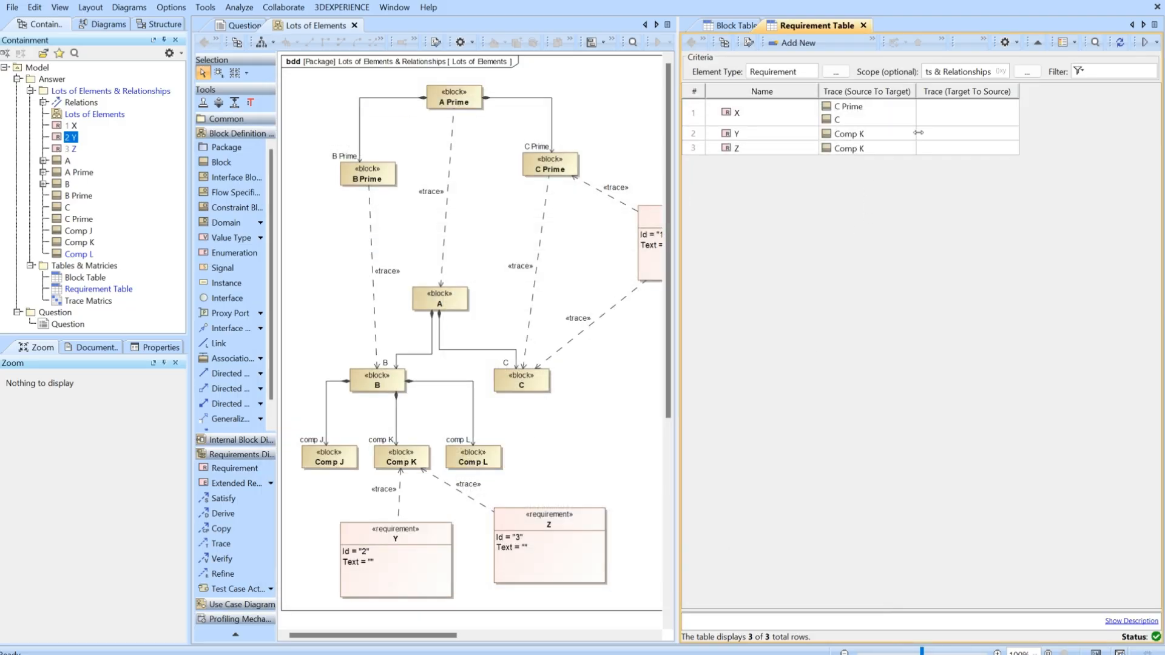
Review the direction options of the Trace (Target To Source) custom column and keep Target To Source for the SysML Trace relation.
right_click(944, 93)
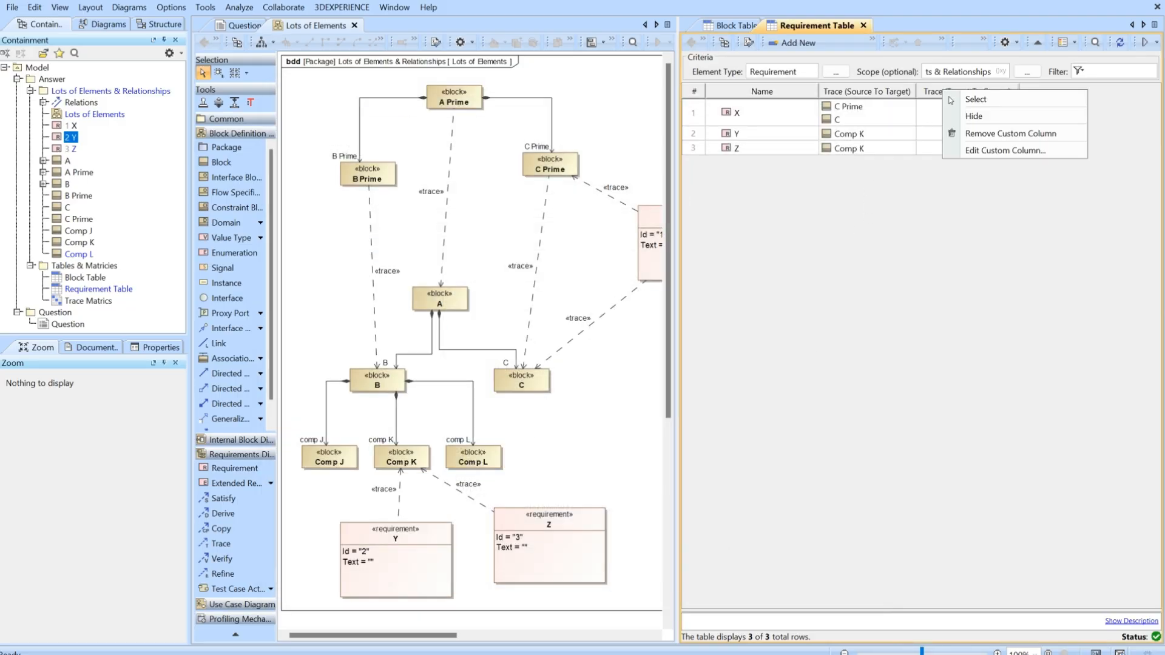
left_click(978, 155)
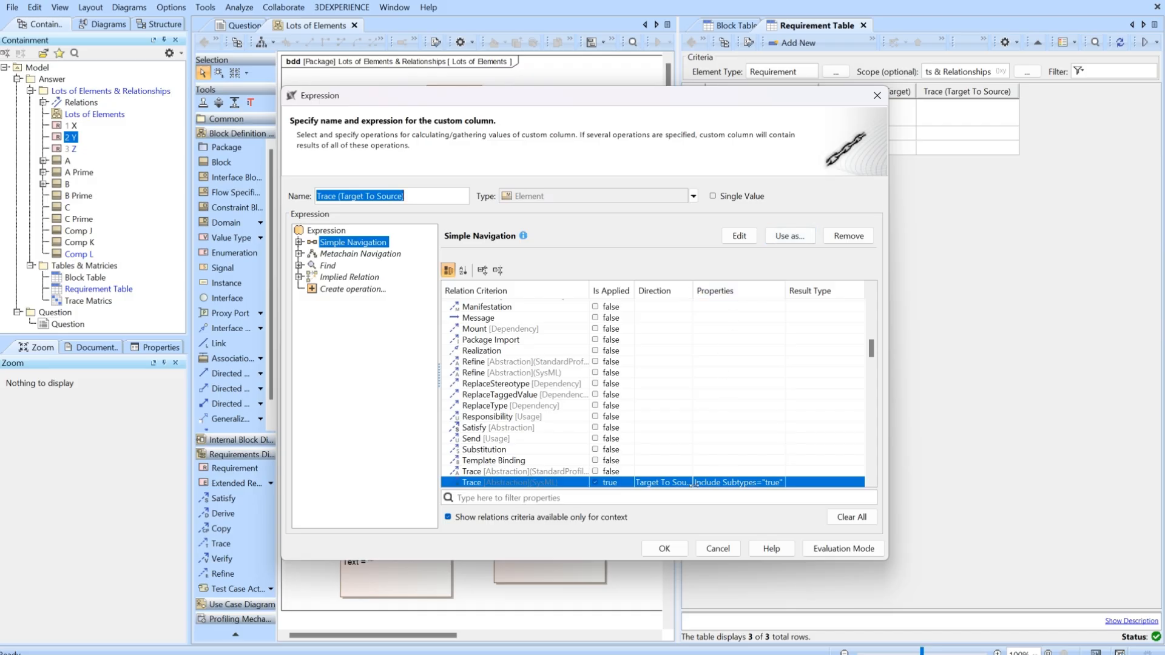
left_click(664, 485)
left_click(665, 480)
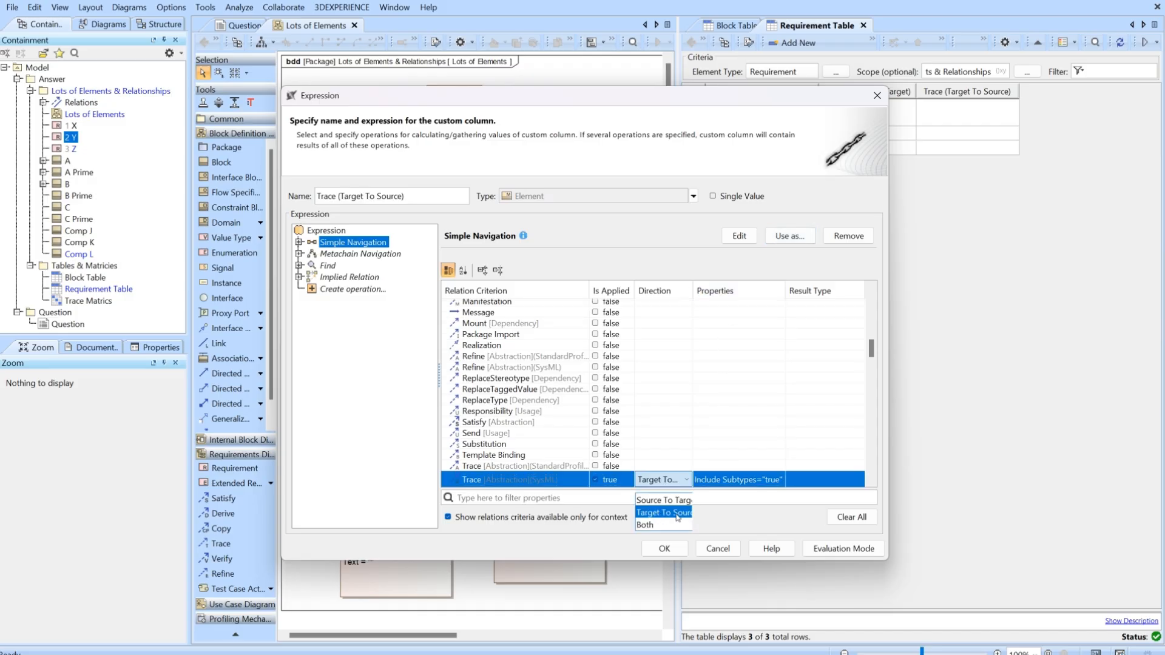
left_click(659, 479)
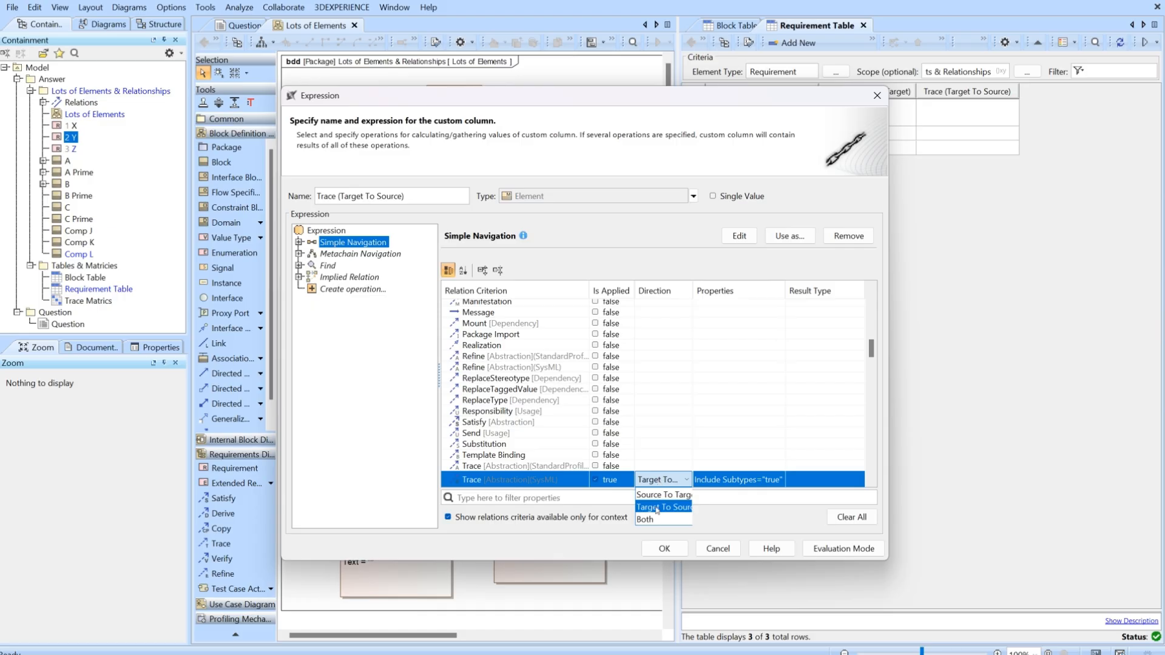
left_click(650, 506)
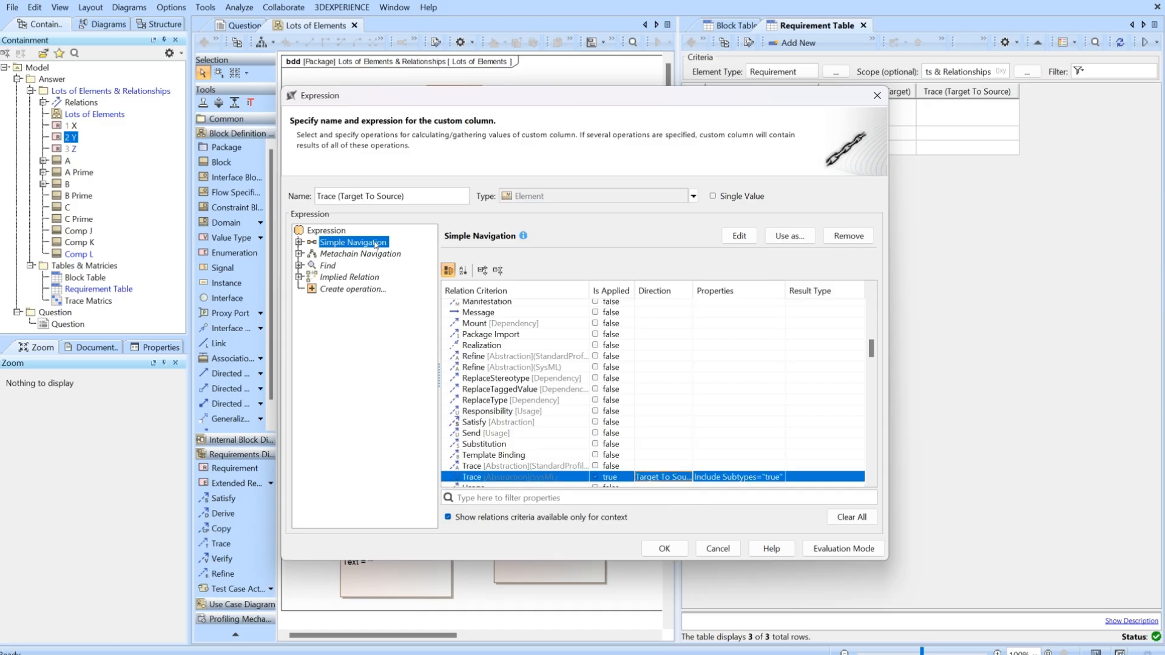
left_click(665, 548)
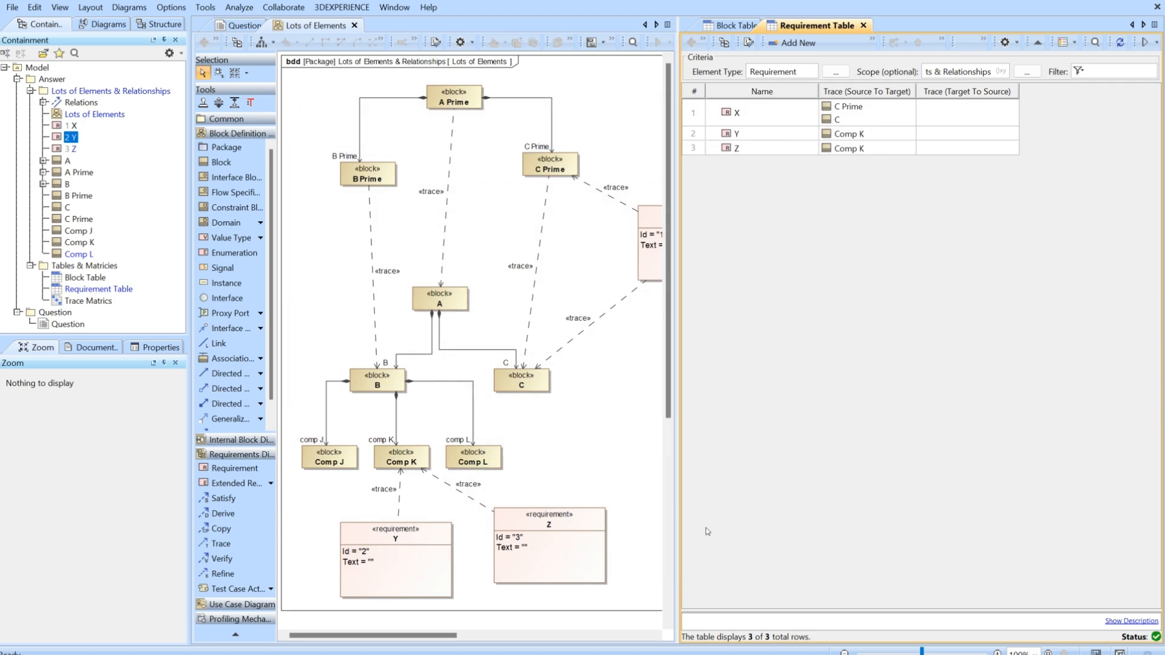
Open the Trace Matrics matrix and review its Trace dependency criteria and the Lots of Elements & Relationships package used as scope.
double_click(88, 301)
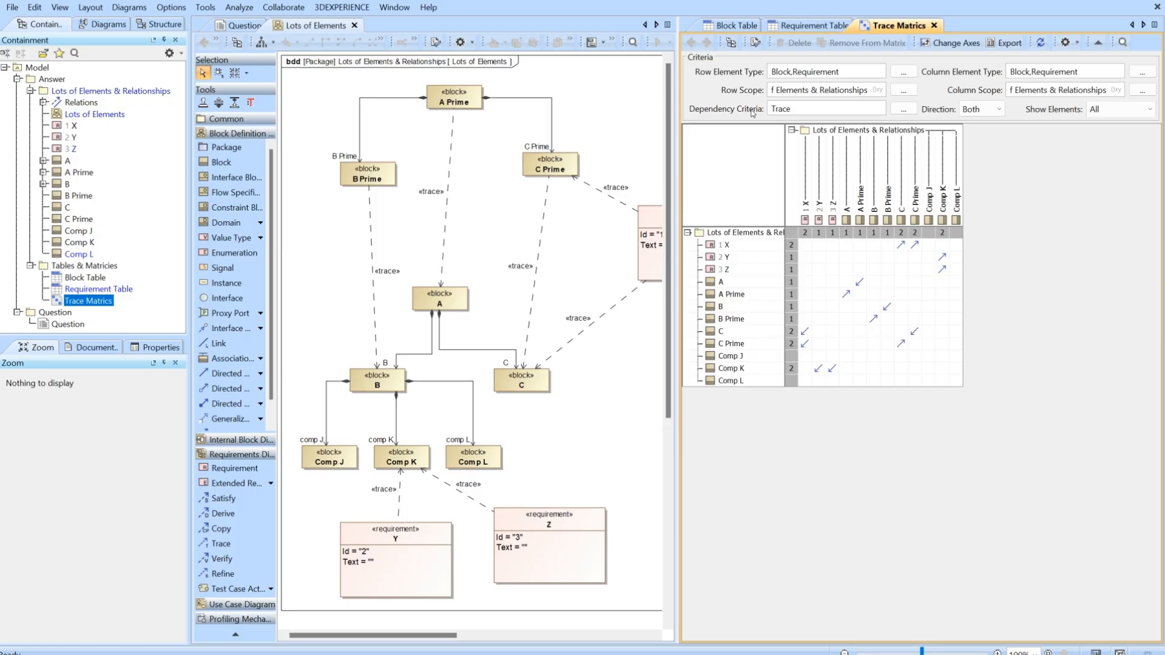
left_click(904, 110)
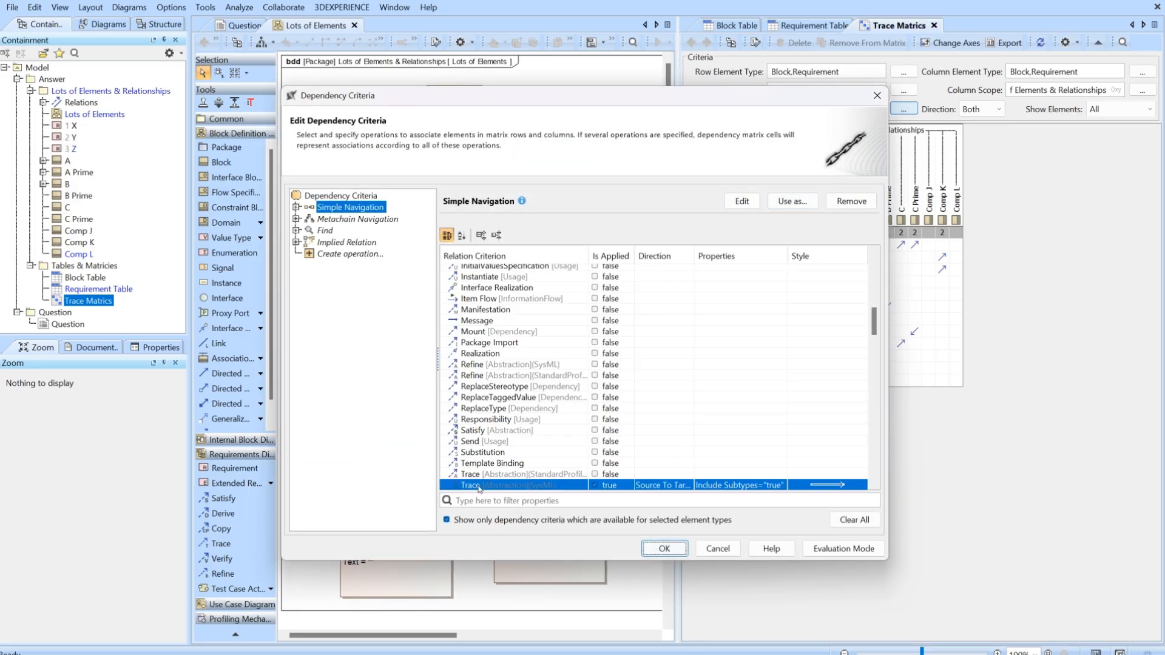
left_click(665, 548)
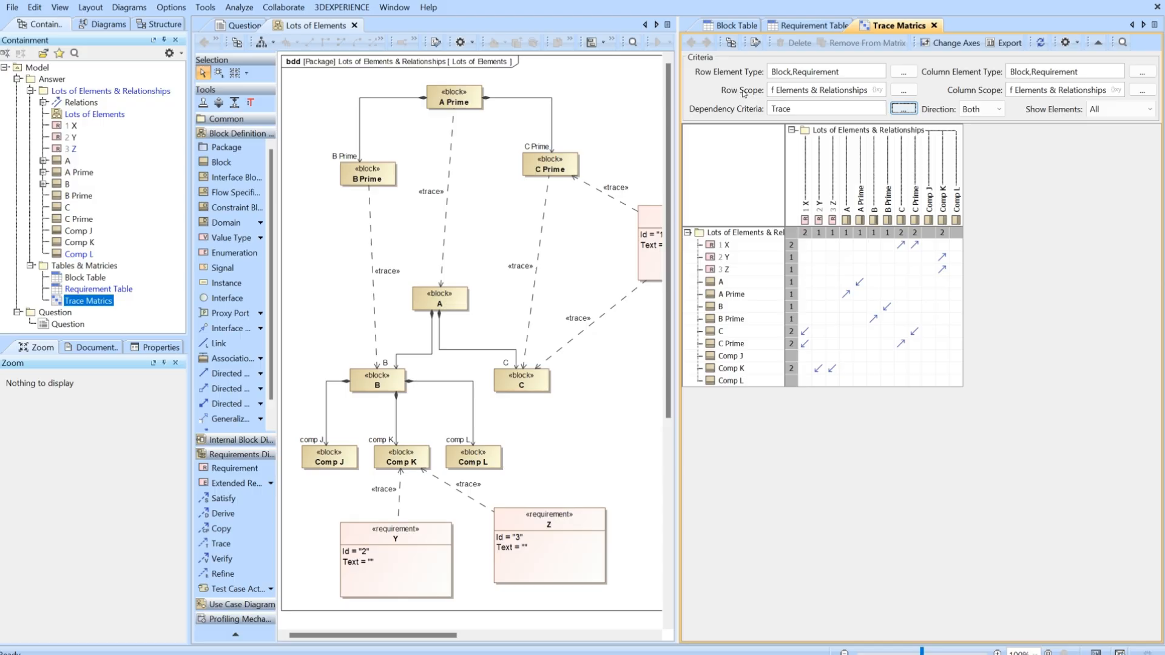
left_click(91, 92)
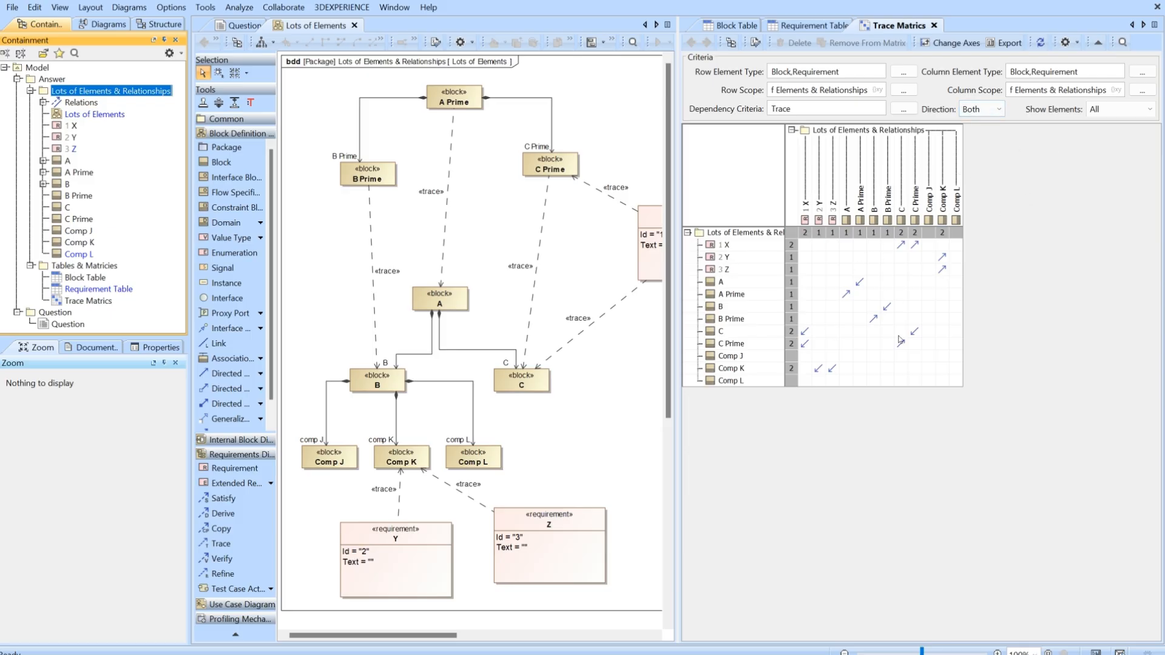
Set the trace matrix direction to Row to column.
left_click(996, 115)
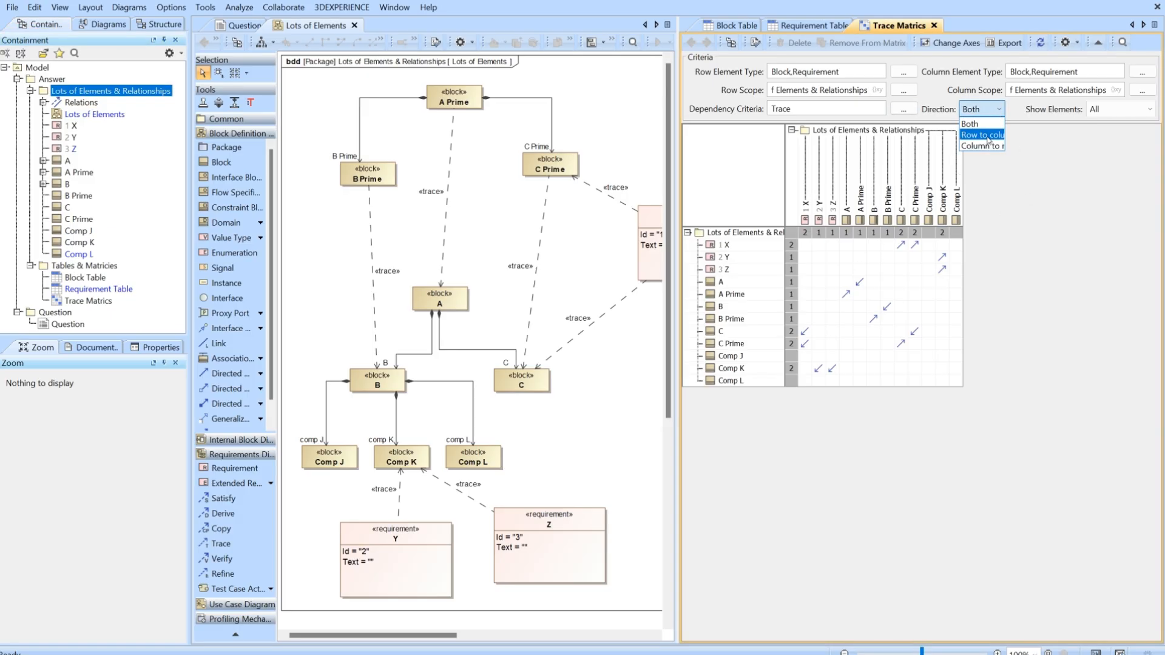
left_click(983, 135)
left_click(892, 139)
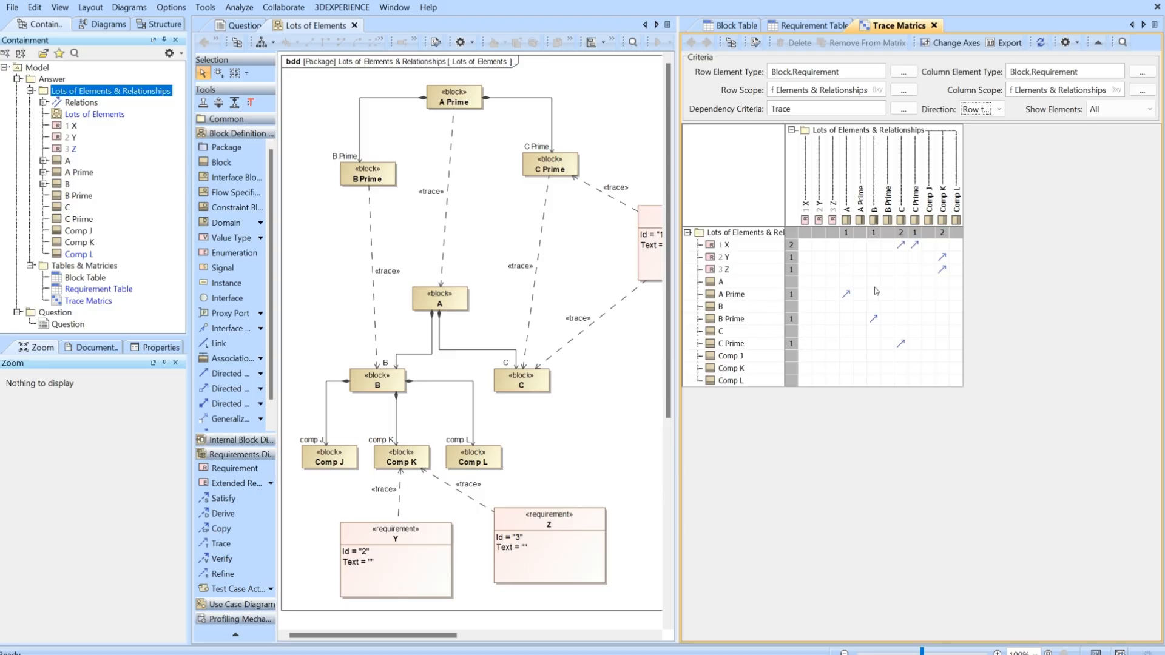
Compare the matrix trace from A Prime to A with the matching trace path between those blocks in the diagram.
left_click(847, 296)
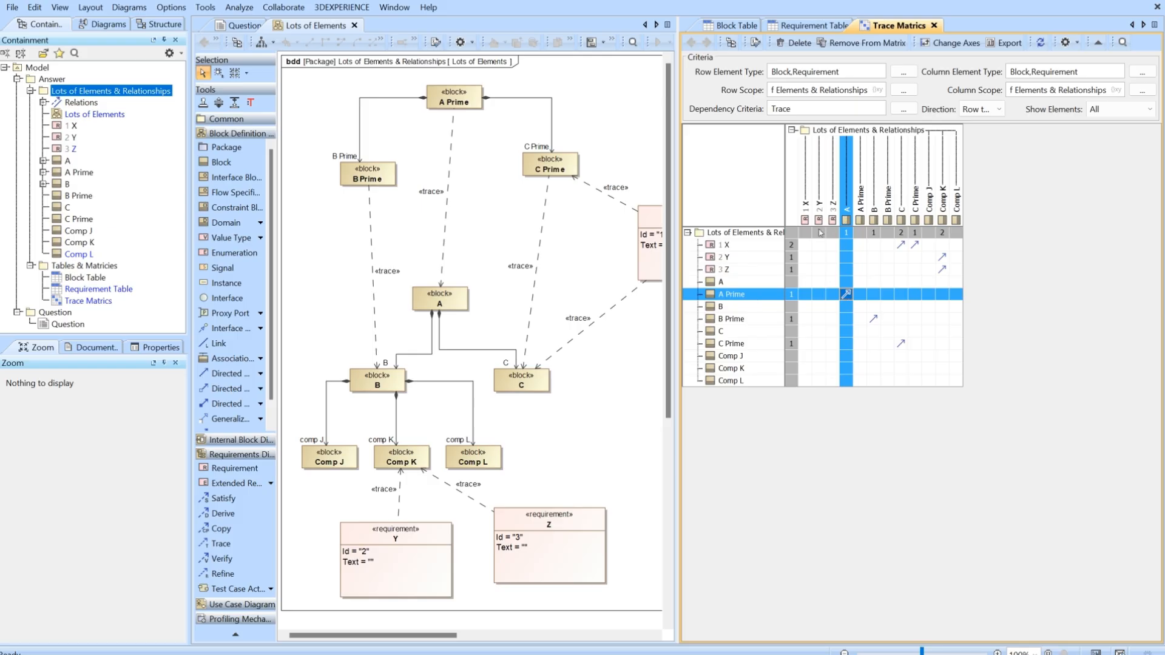
left_click(458, 106)
left_click(445, 307)
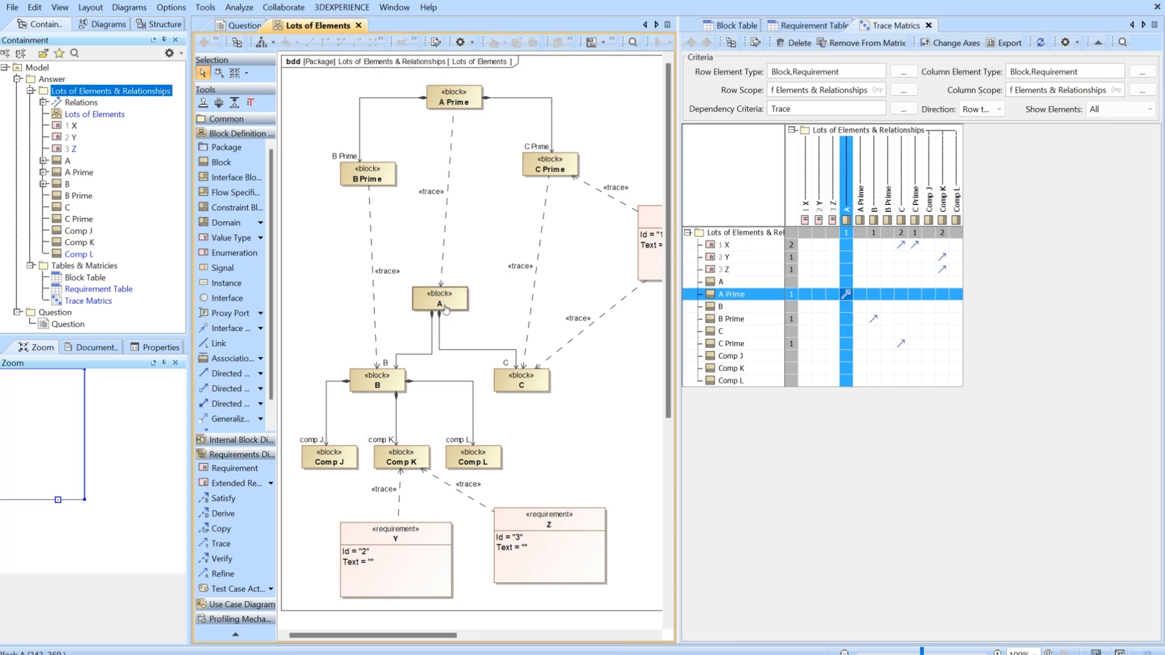
left_click(446, 220)
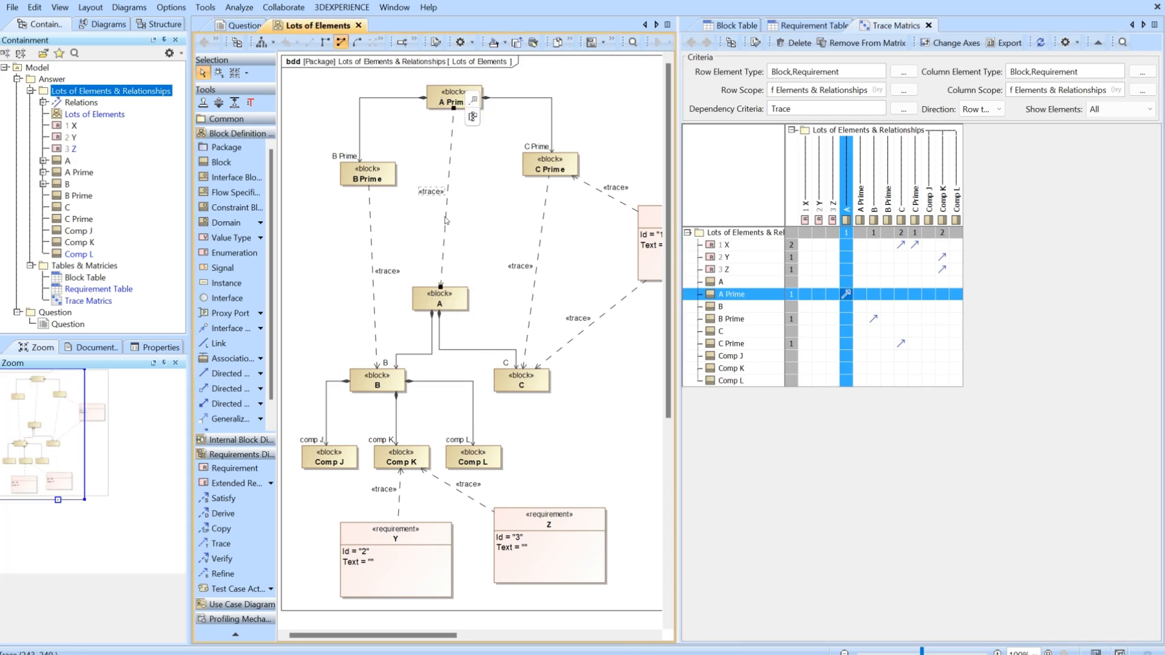
left_click(490, 220)
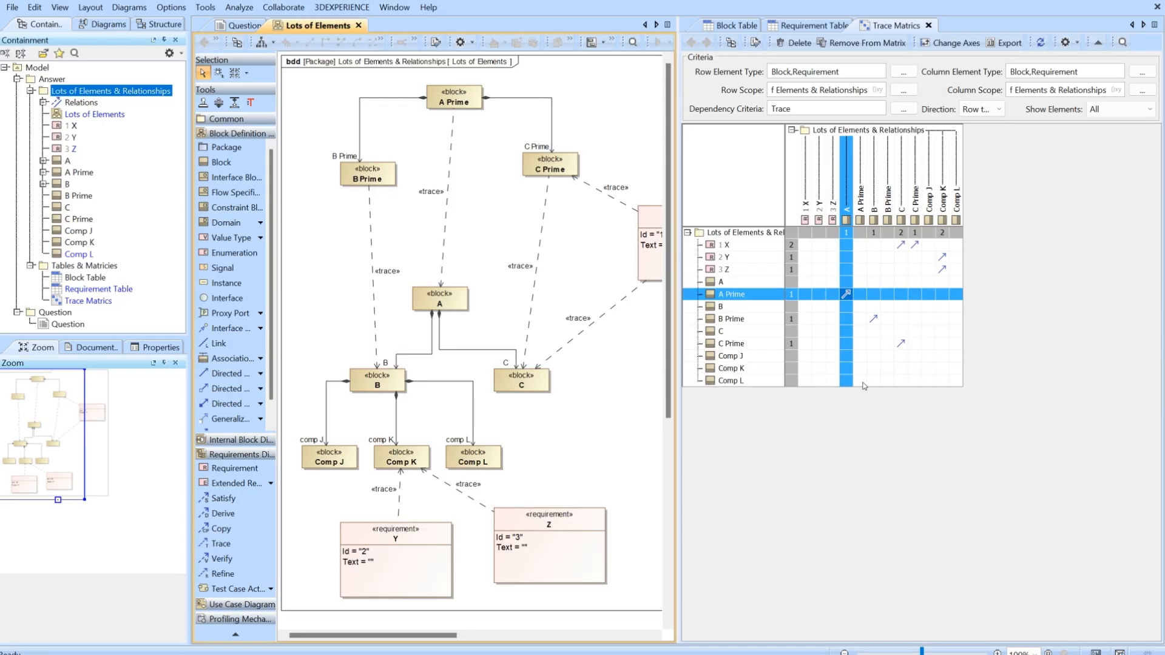
Create row-to-column traces from Comp L to every block from A Prime through Comp L in the matrix.
mouse_move(862, 382)
left_mouse_down()
mouse_move(987, 383)
mouse_move(955, 384)
left_mouse_up()
right_click(957, 385)
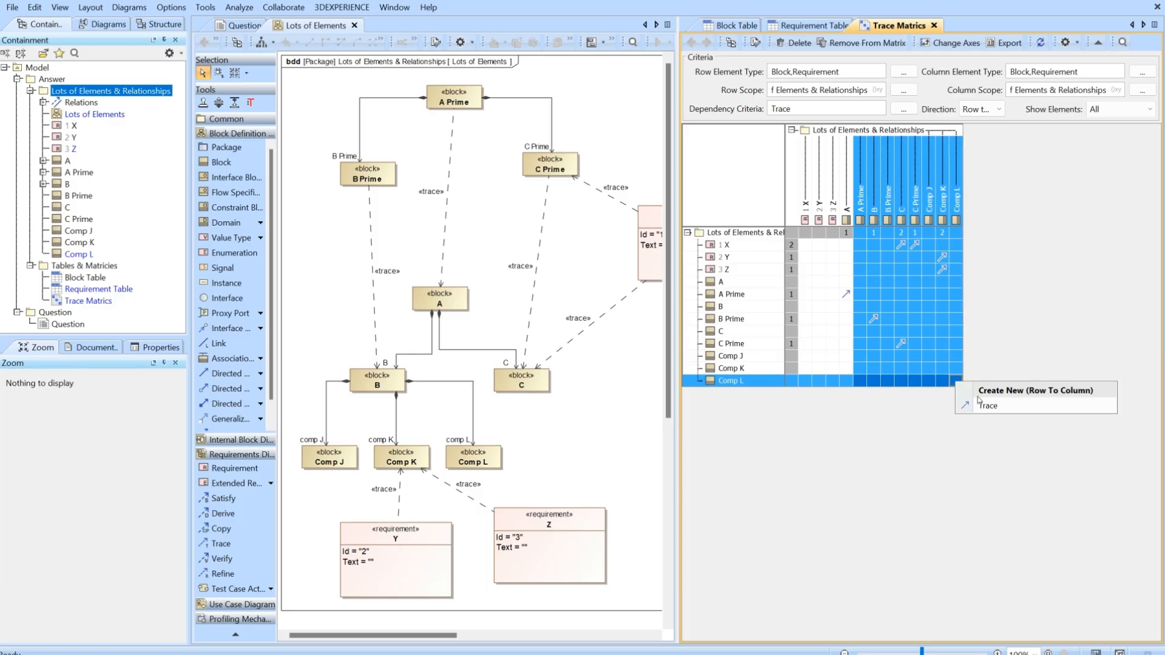
left_click(988, 403)
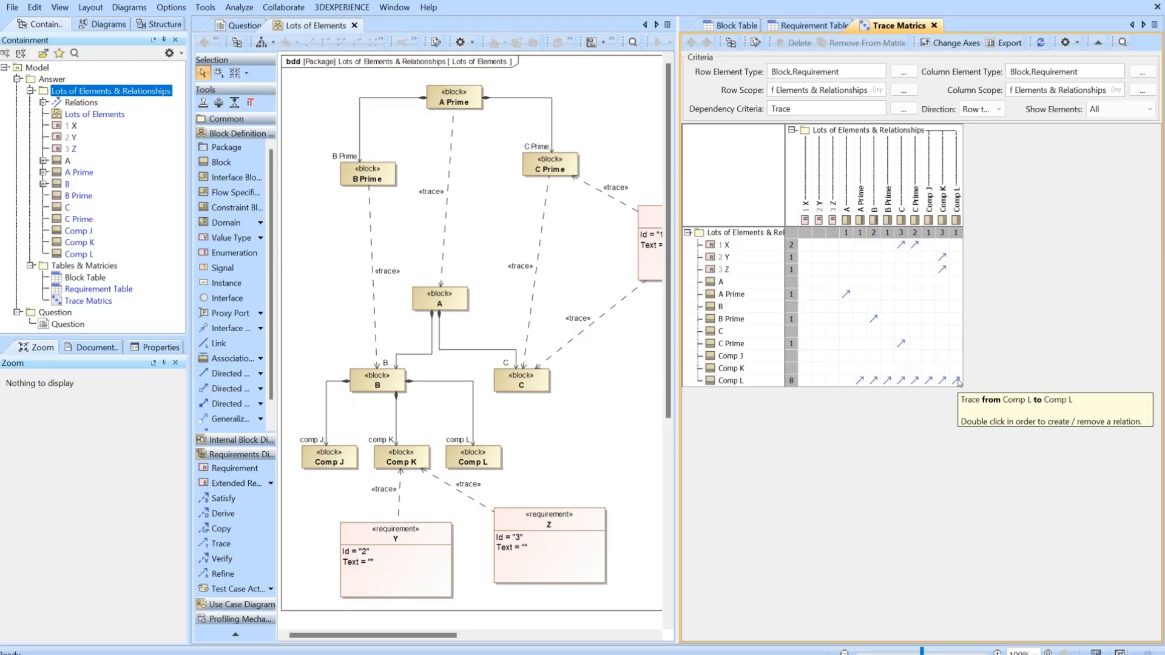
Select all the blocks in the Lots of Elements diagram and display the new trace paths between them.
left_click(491, 463)
key("ctrl+a")
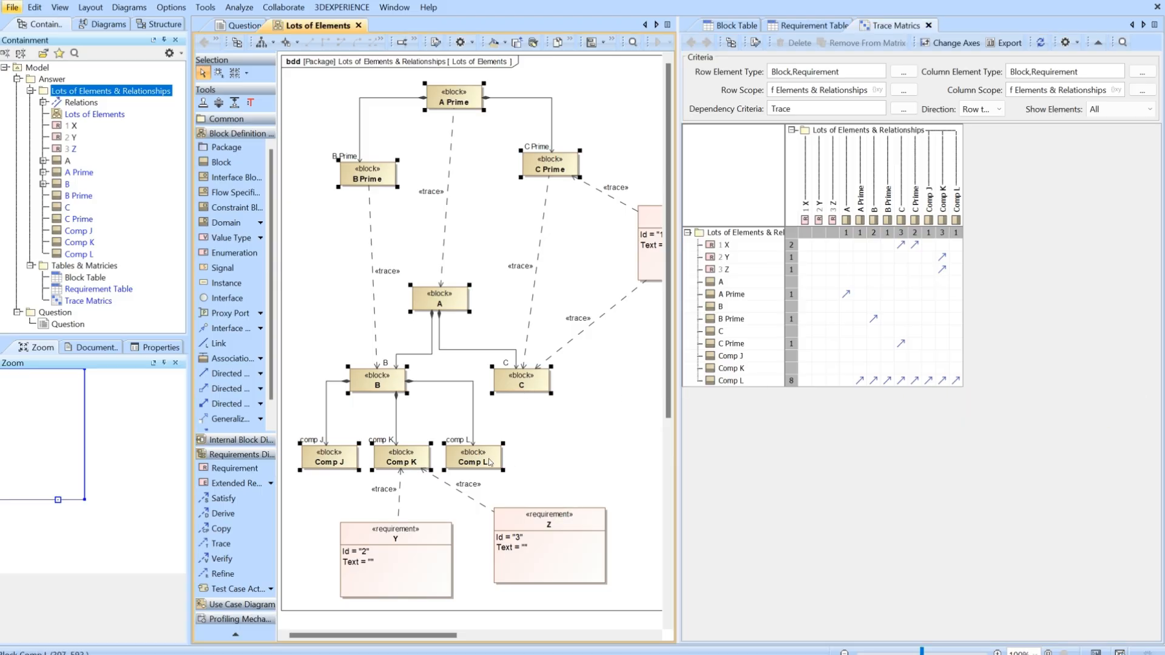
right_click(490, 462)
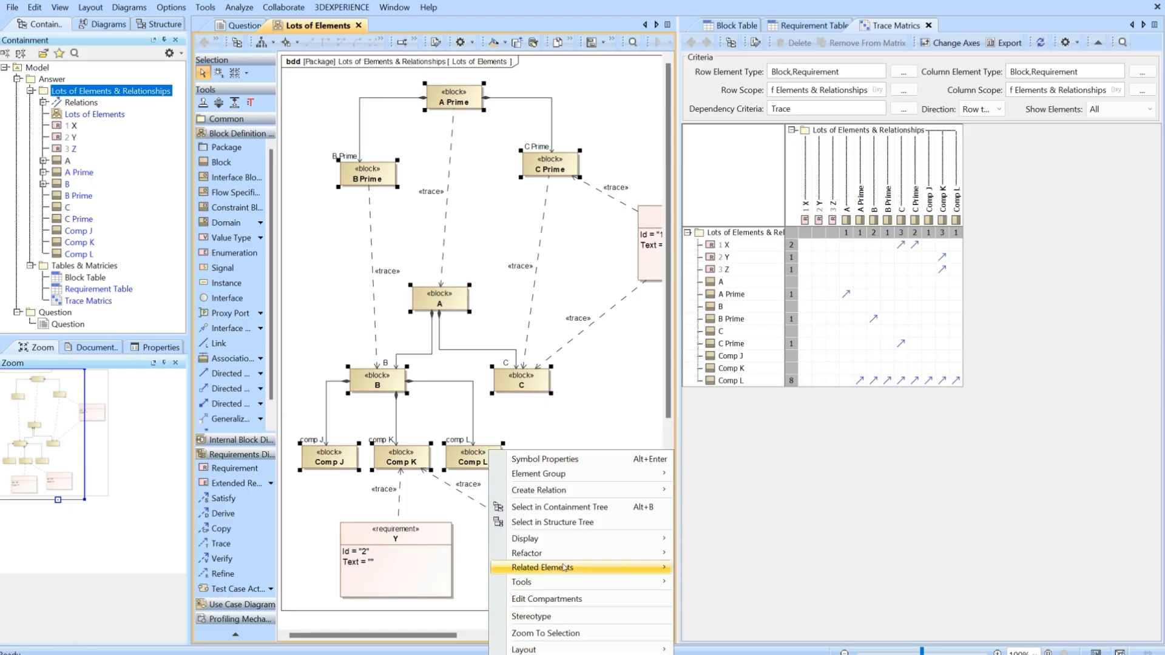
mouse_move(564, 539)
left_click(735, 572)
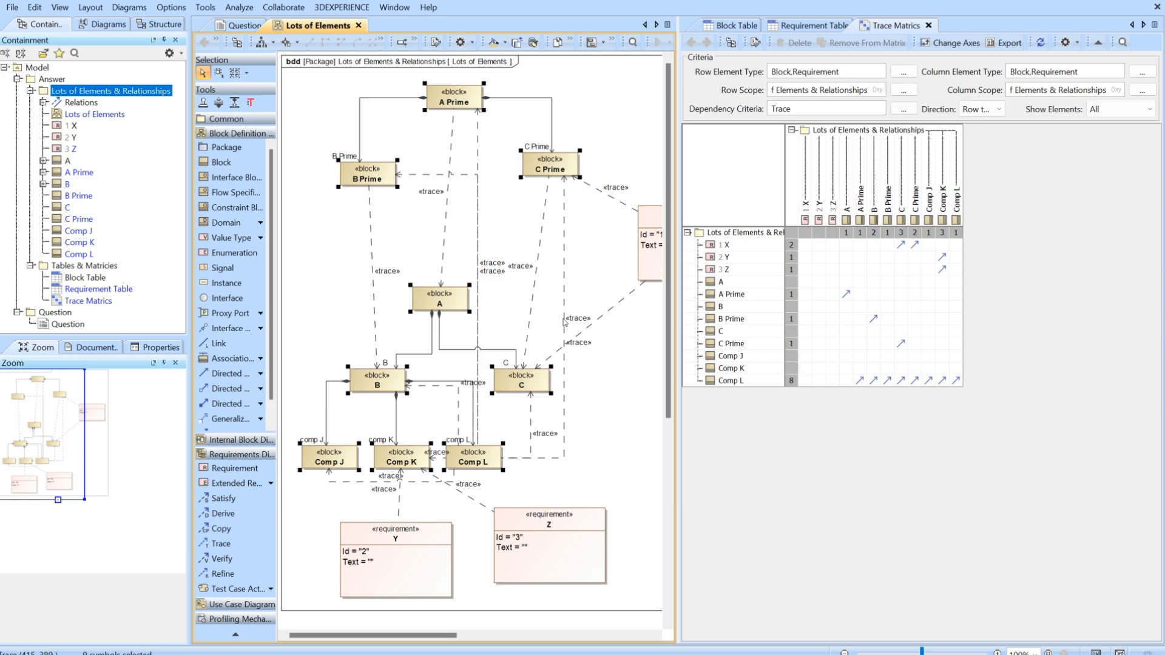
Delete all traces in the matrix's Comp L row, from the A Prime column through the Comp L column.
left_click(859, 383)
left_click(956, 382, "shift")
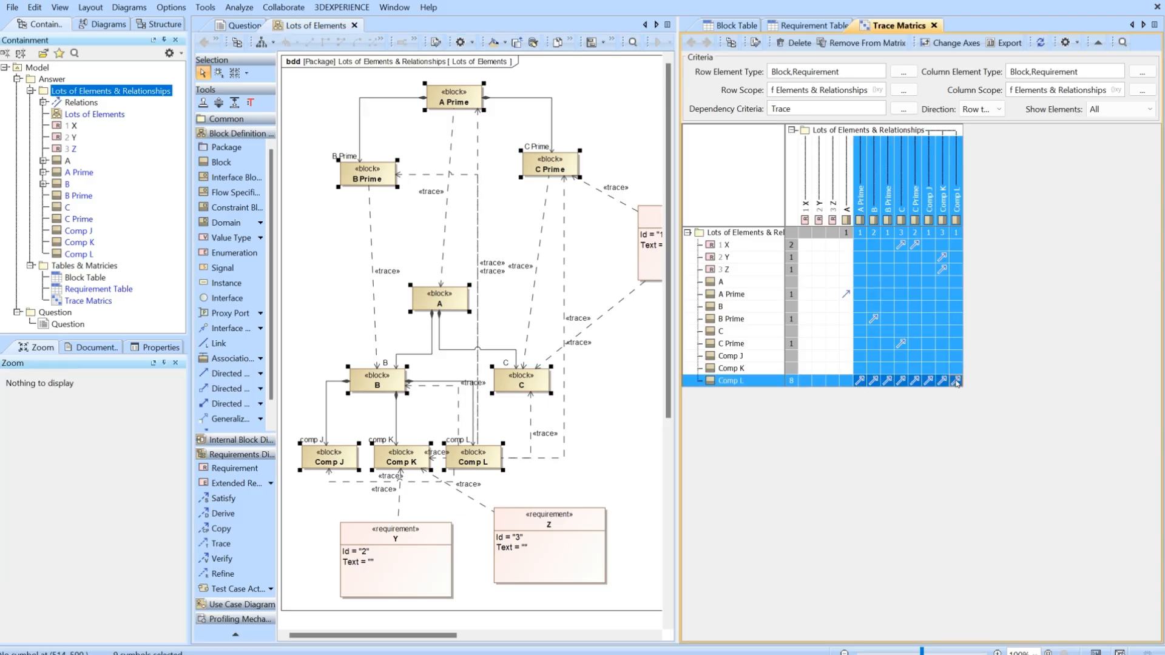
right_click(956, 383)
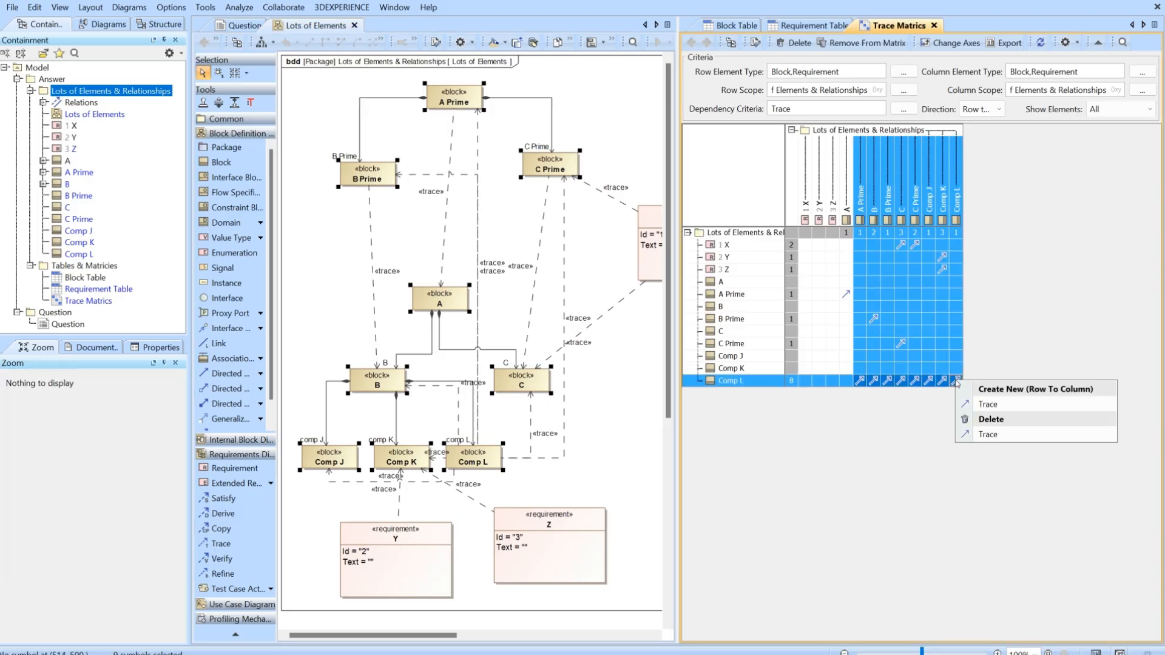
left_click(988, 436)
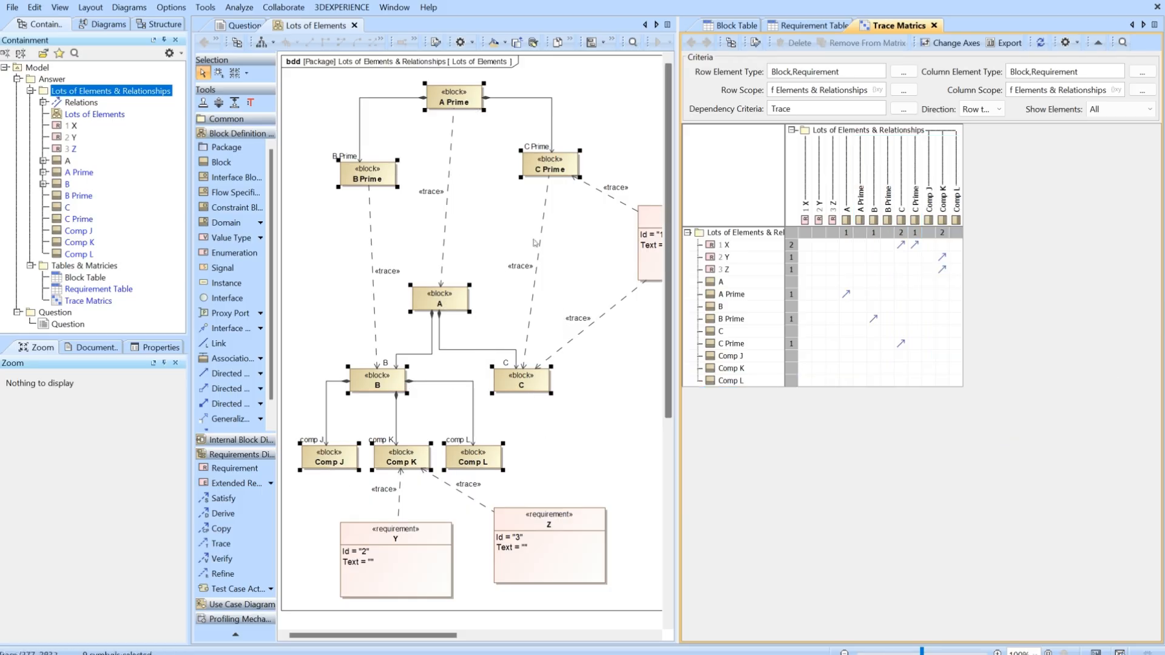
left_click(556, 436)
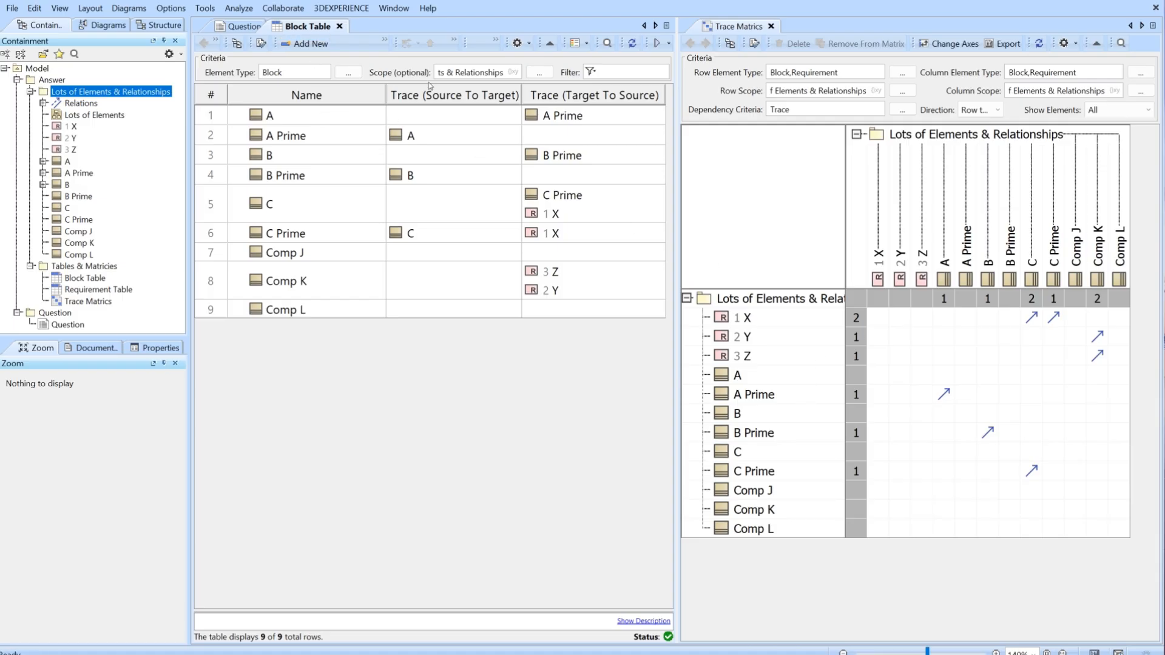
Create a trace from Comp K to Comp J in the matrix and check it in Comp J's Block Table row.
double_click(1077, 513)
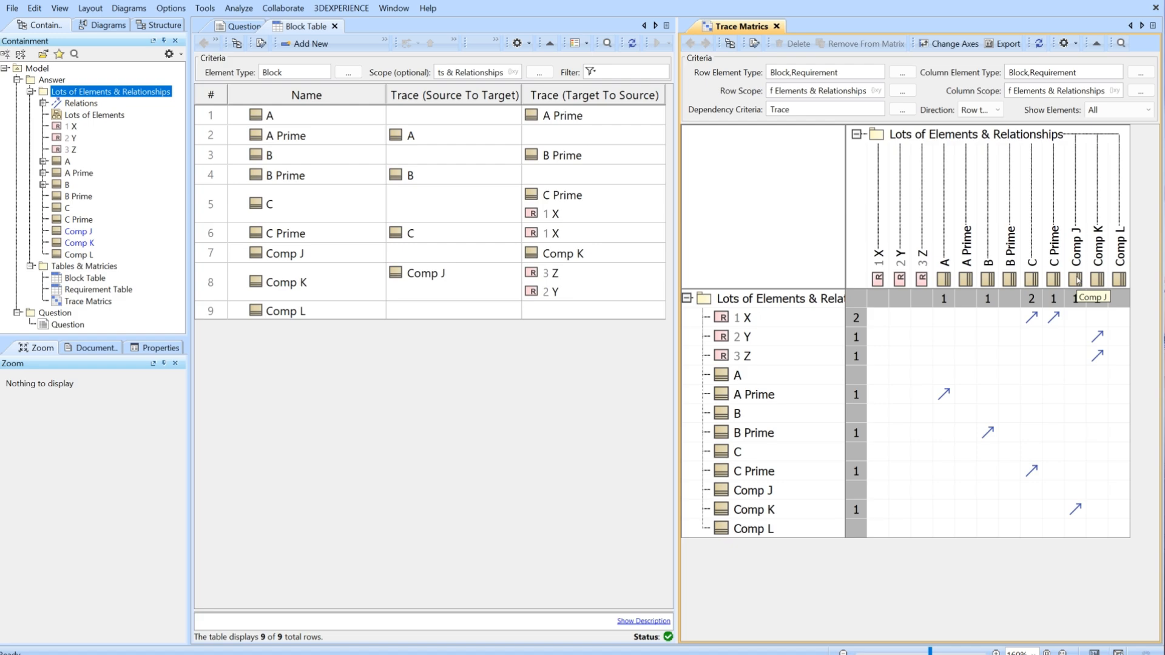
left_click(580, 257)
left_click(326, 258)
left_click(547, 261)
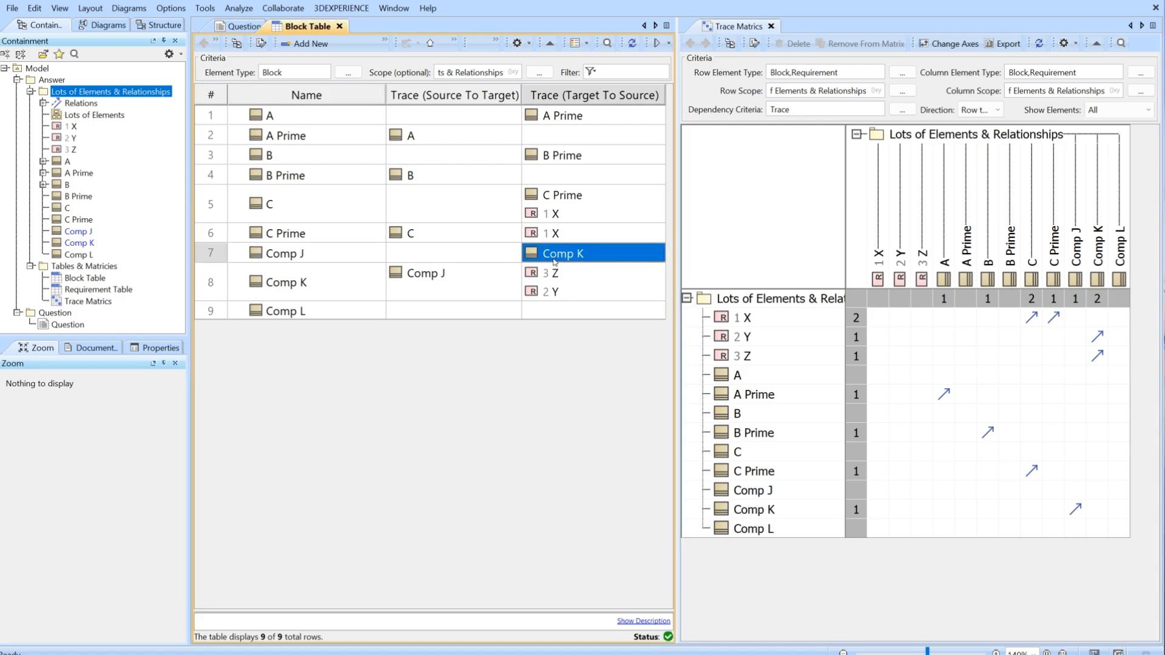
Delete the trace from Comp K to Comp J in the matrix.
left_click(1076, 510)
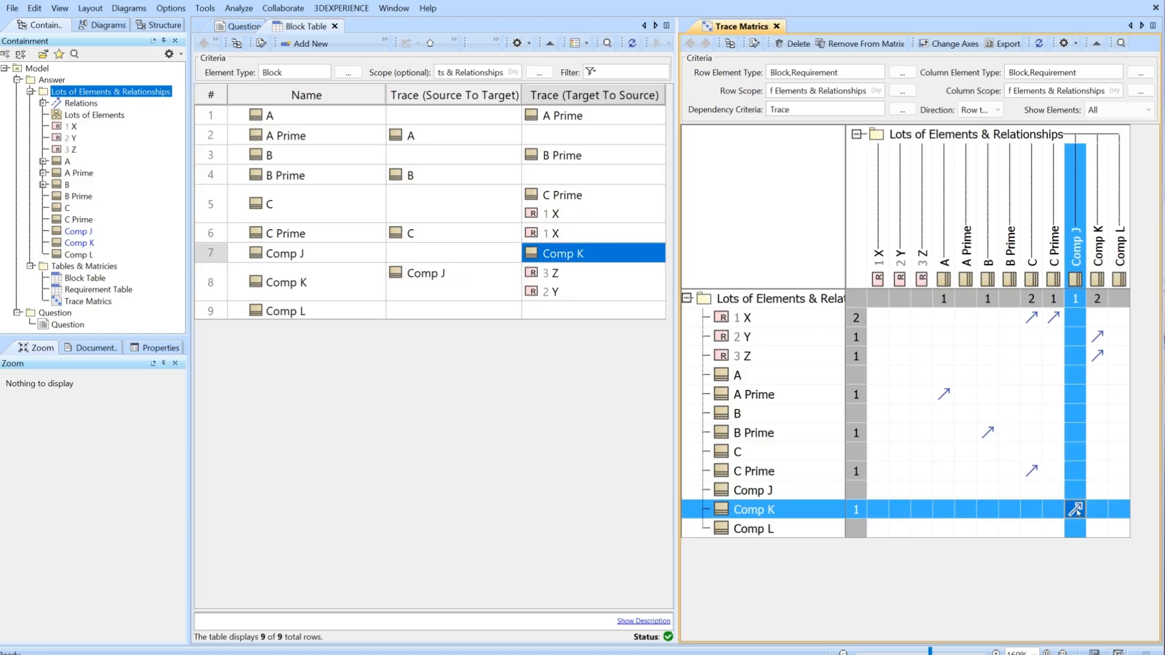
key("Delete")
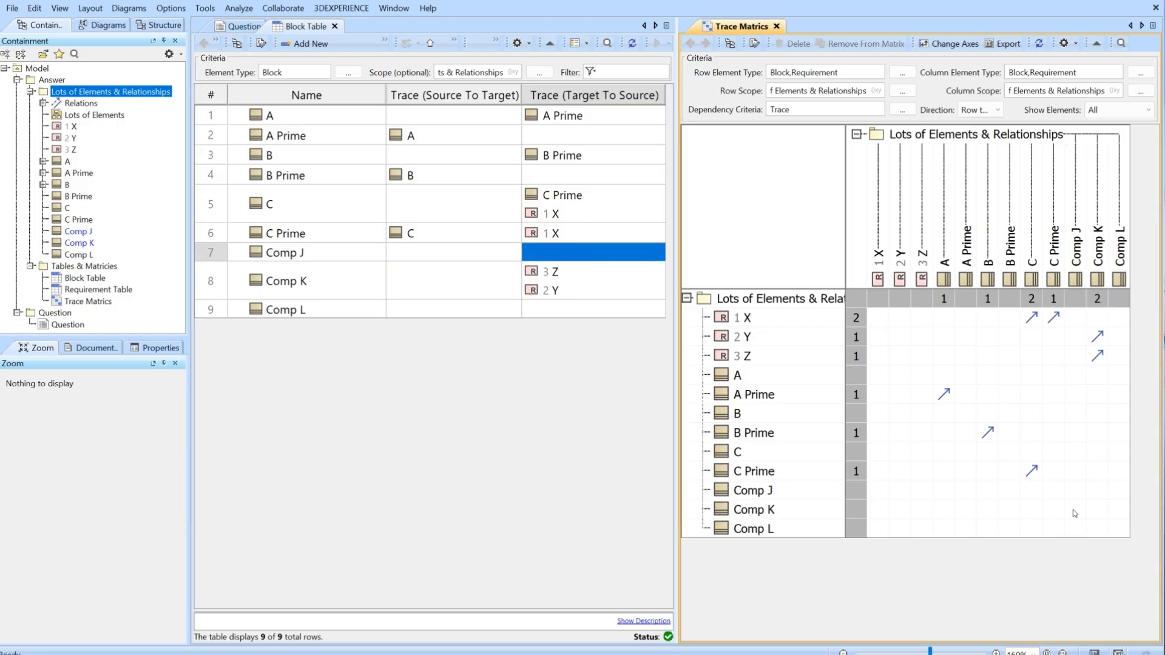
Add Comp K to Comp J's Trace (Target To Source) cell in the Block Table and check the trace in the matrix.
left_click(554, 256)
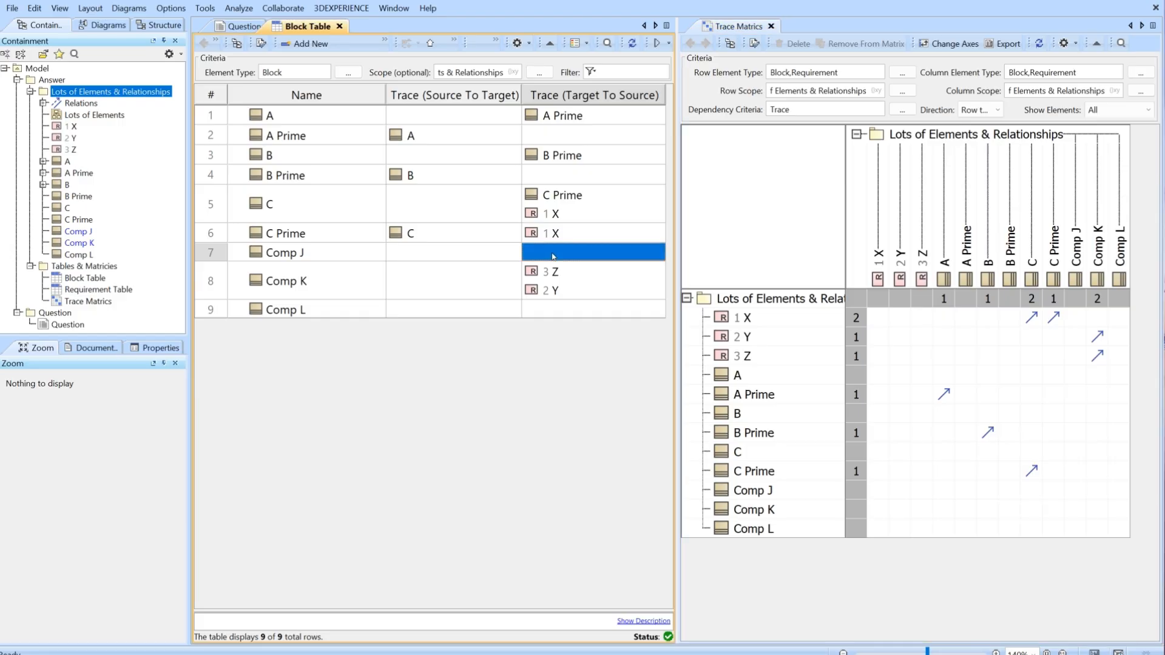
right_click(554, 256)
left_click(554, 256)
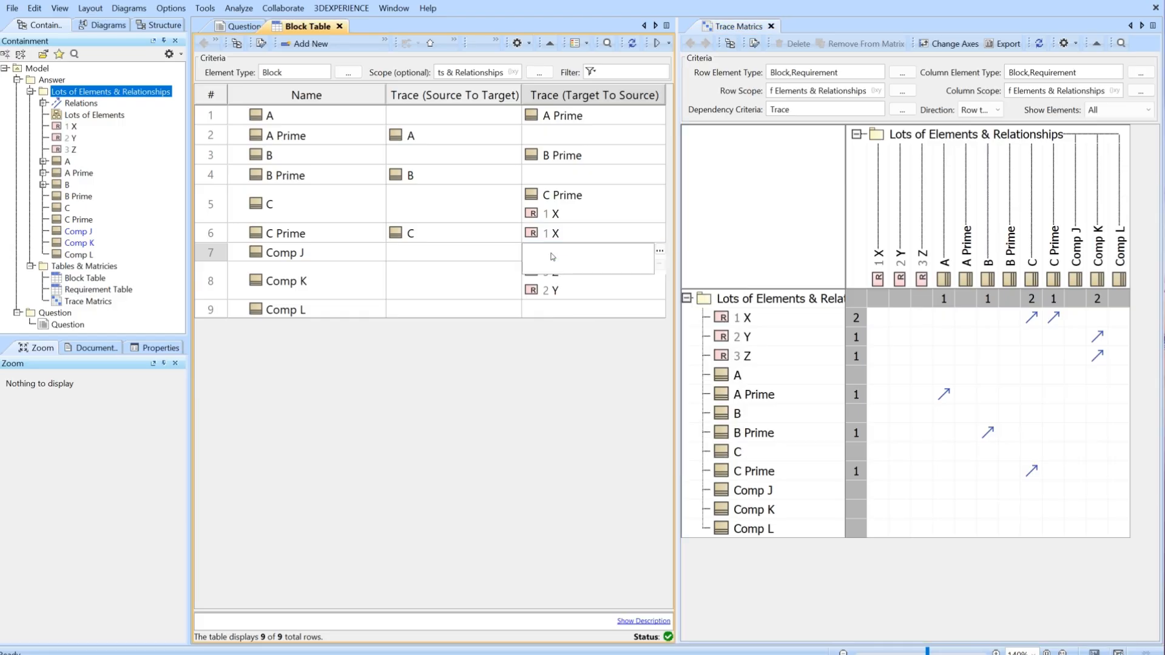
left_click(660, 256)
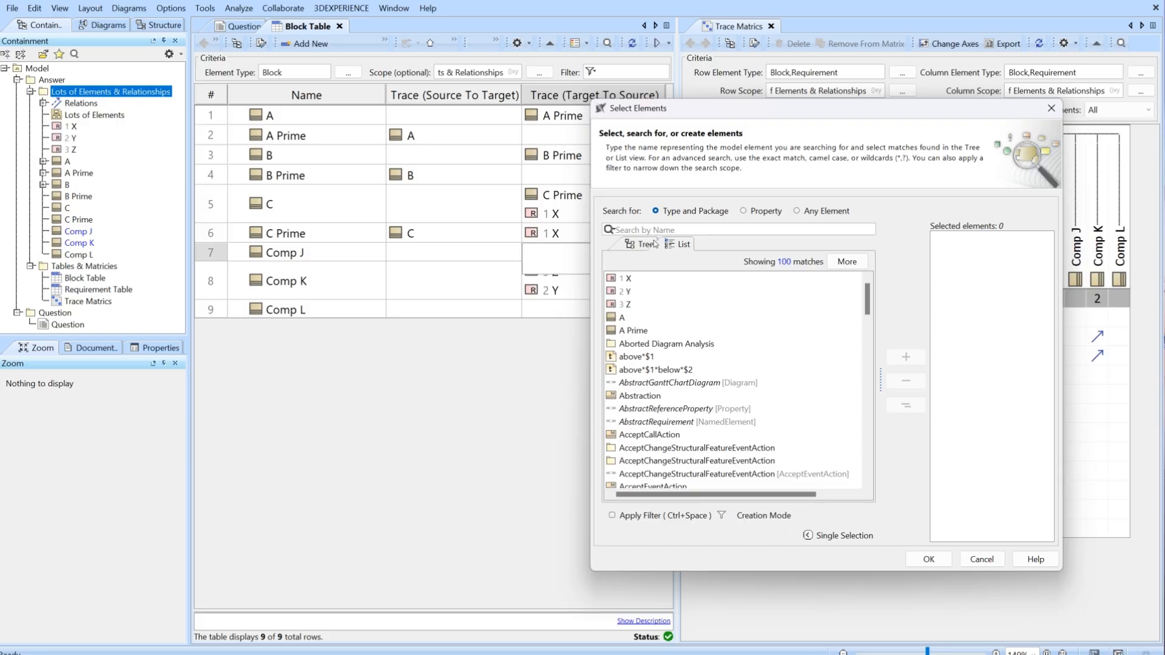
type("k")
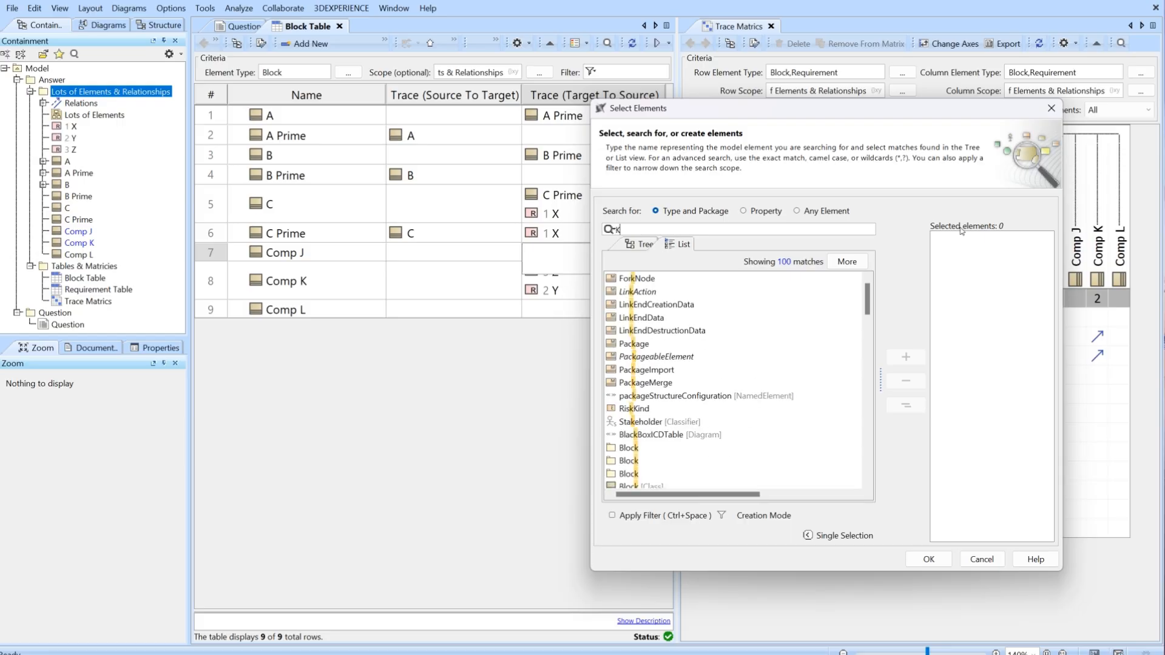
scroll(642, 312, "down", 8)
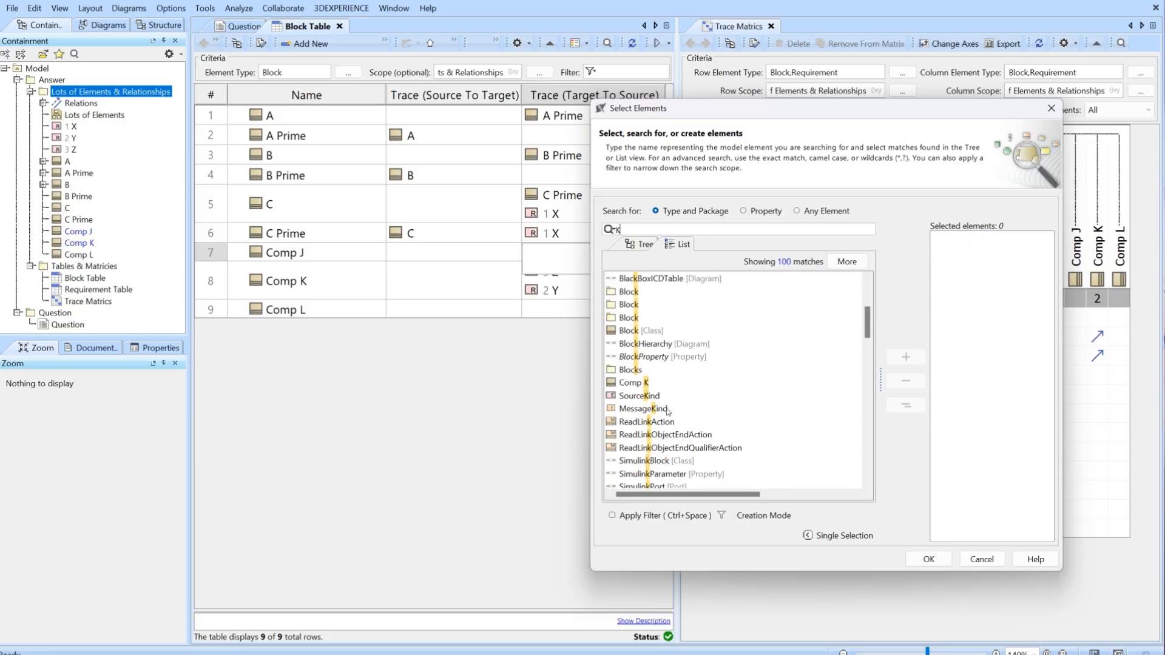
left_click(640, 305)
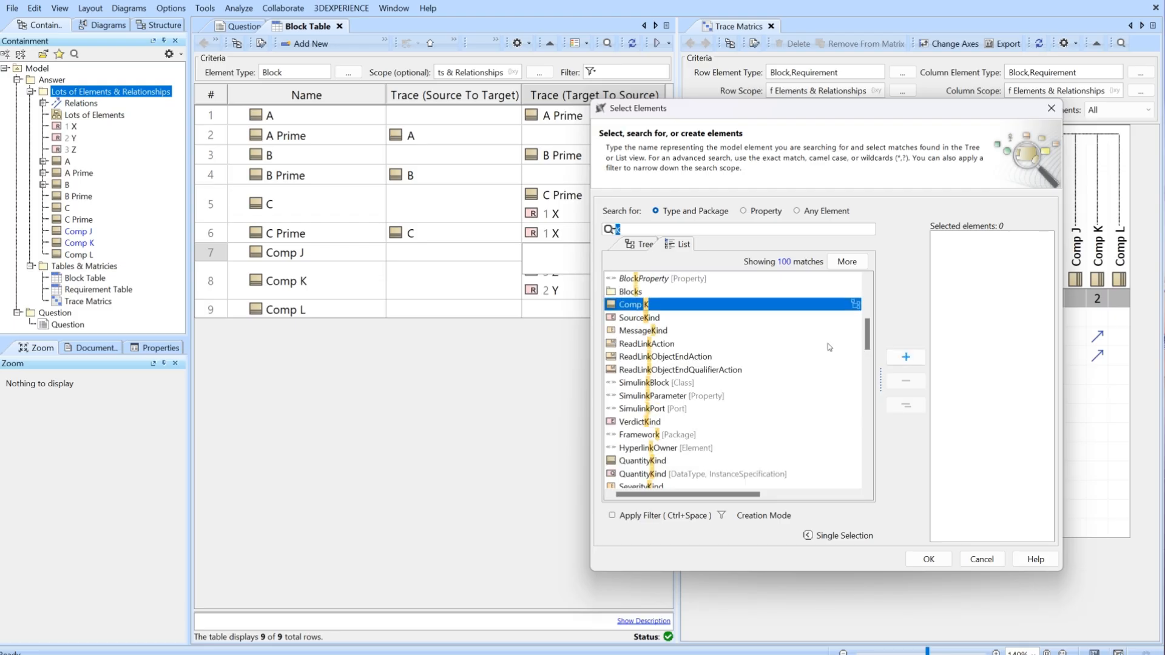
left_click(906, 357)
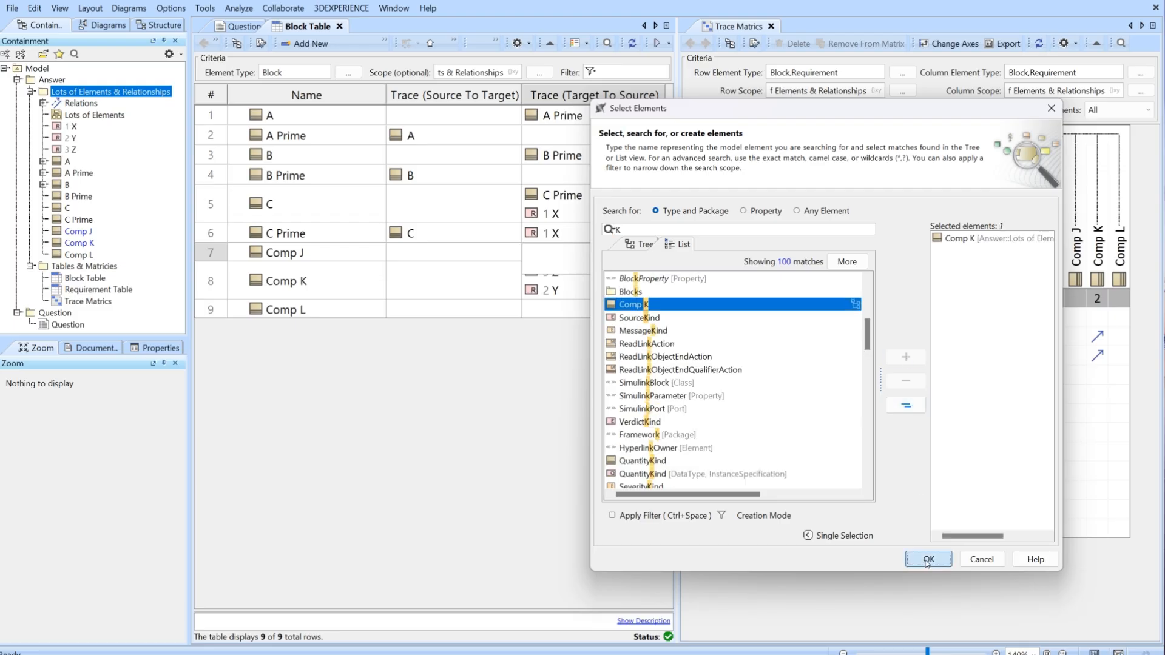
left_click(928, 559)
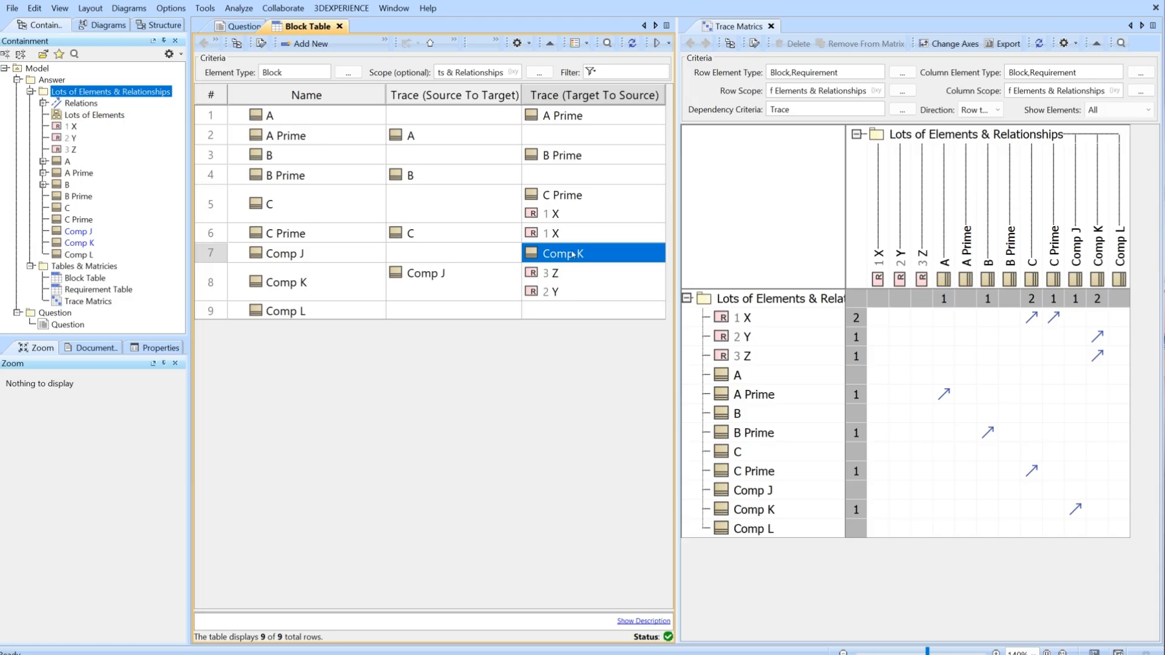
left_click(1076, 511)
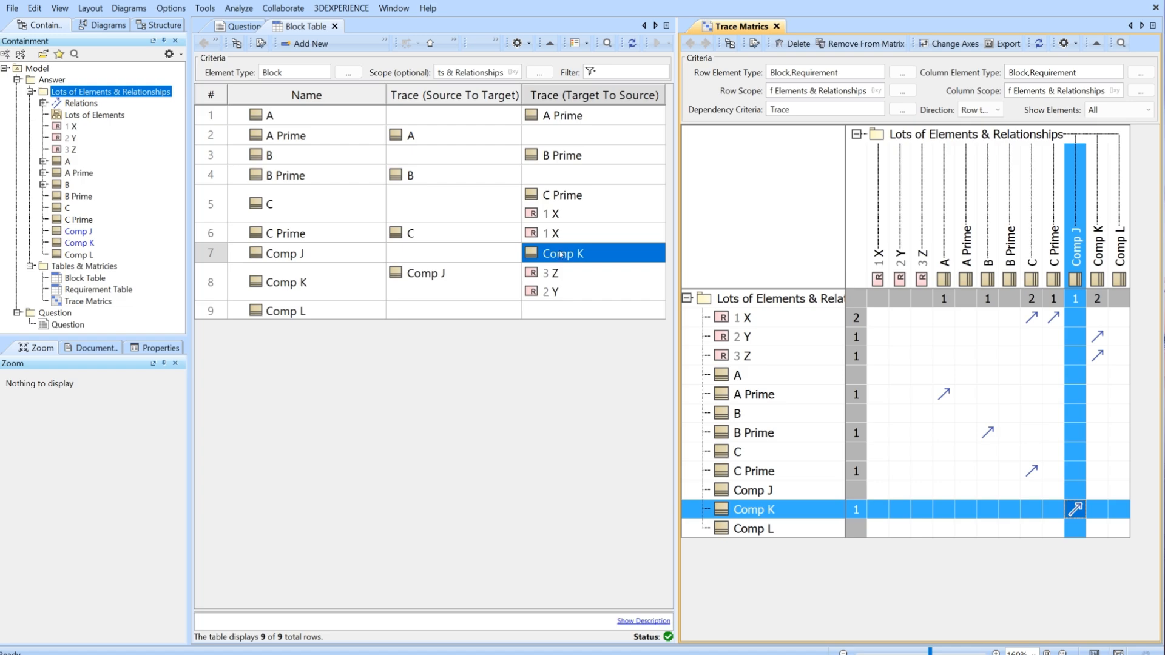
left_click(557, 360)
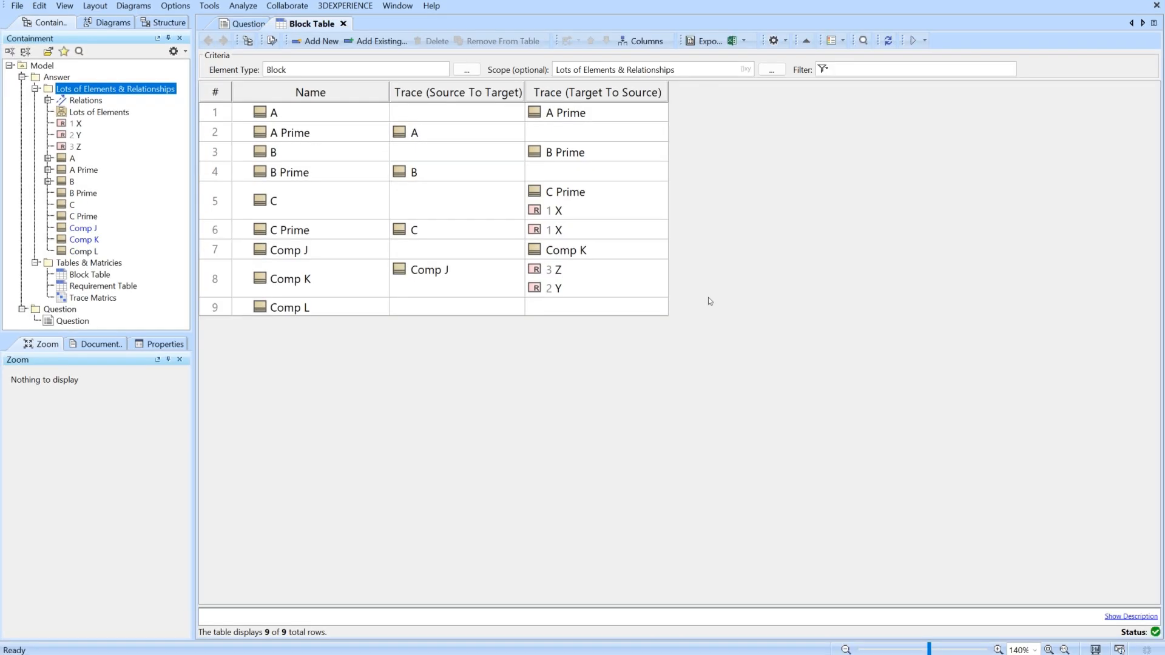
Add a custom column to the Block Table using a Metachain Navigation from Block through the Traced From property.
left_click(640, 42)
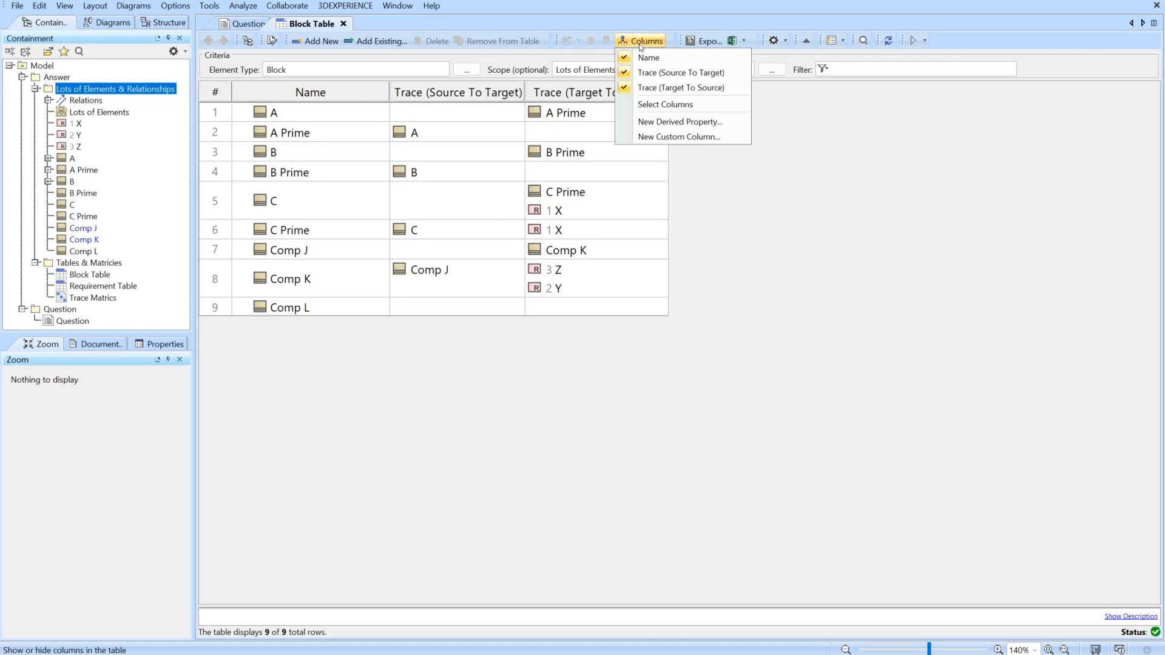
left_click(675, 137)
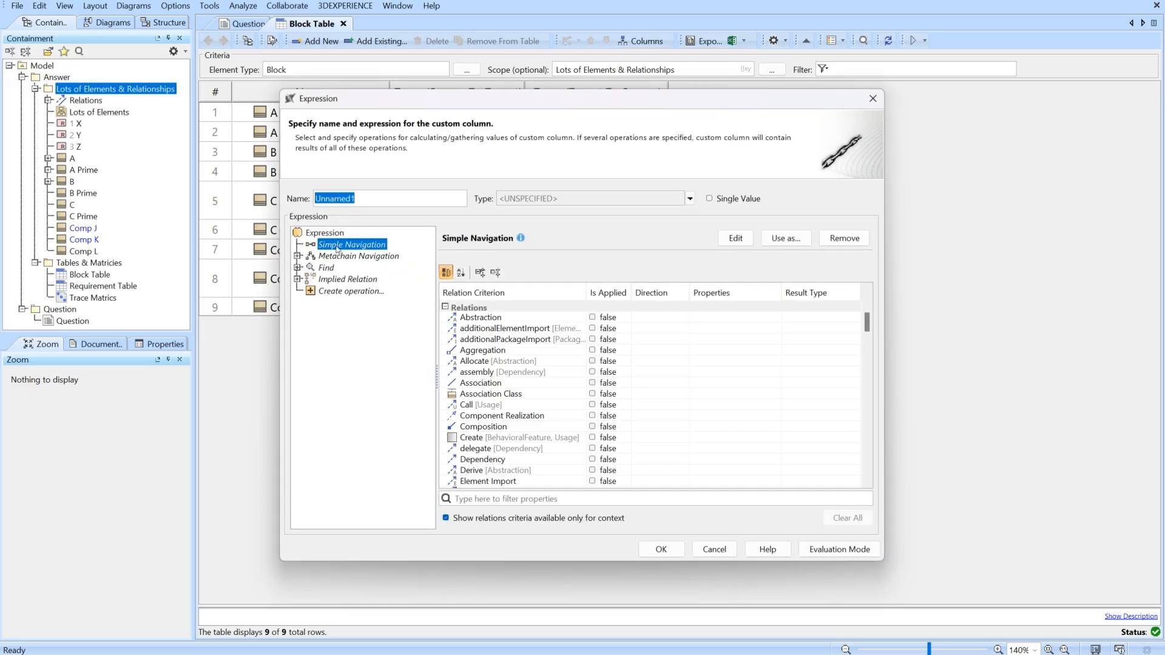
left_click_drag(427, 99, 428, 124)
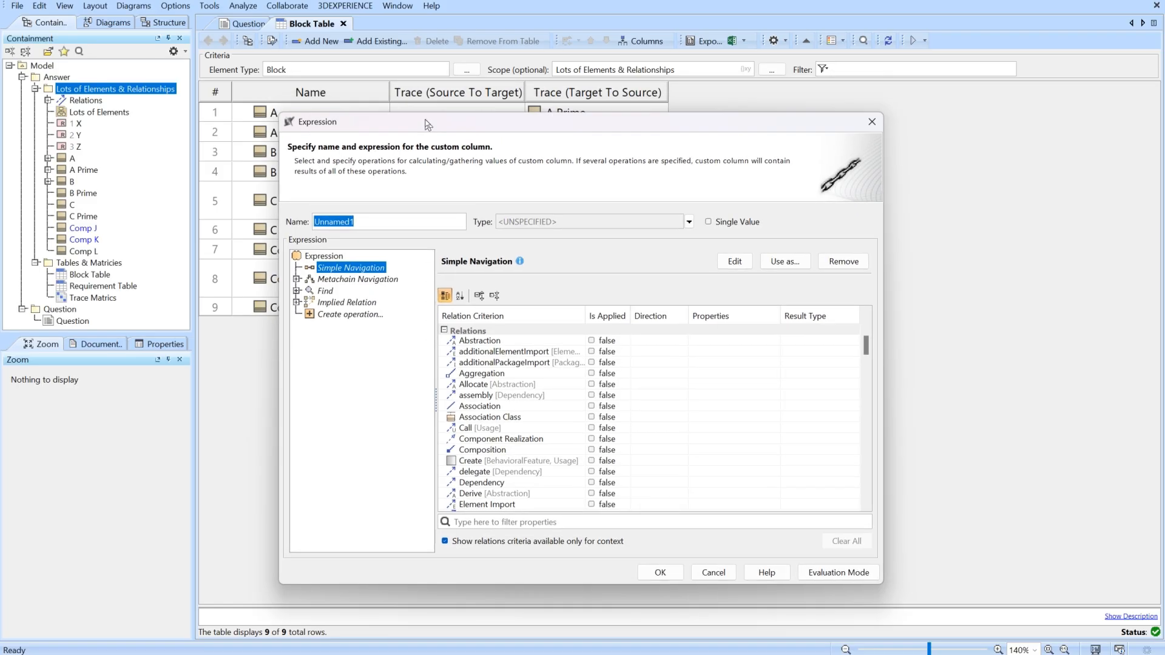
key("BackSpace")
left_click(358, 279)
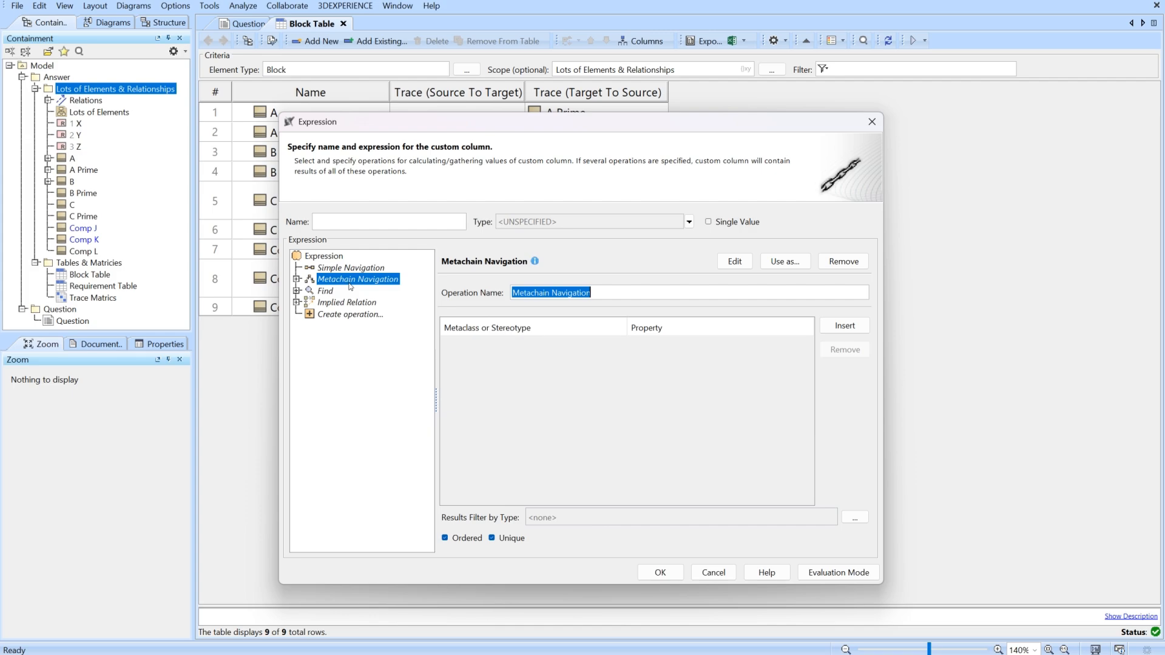
left_click(842, 326)
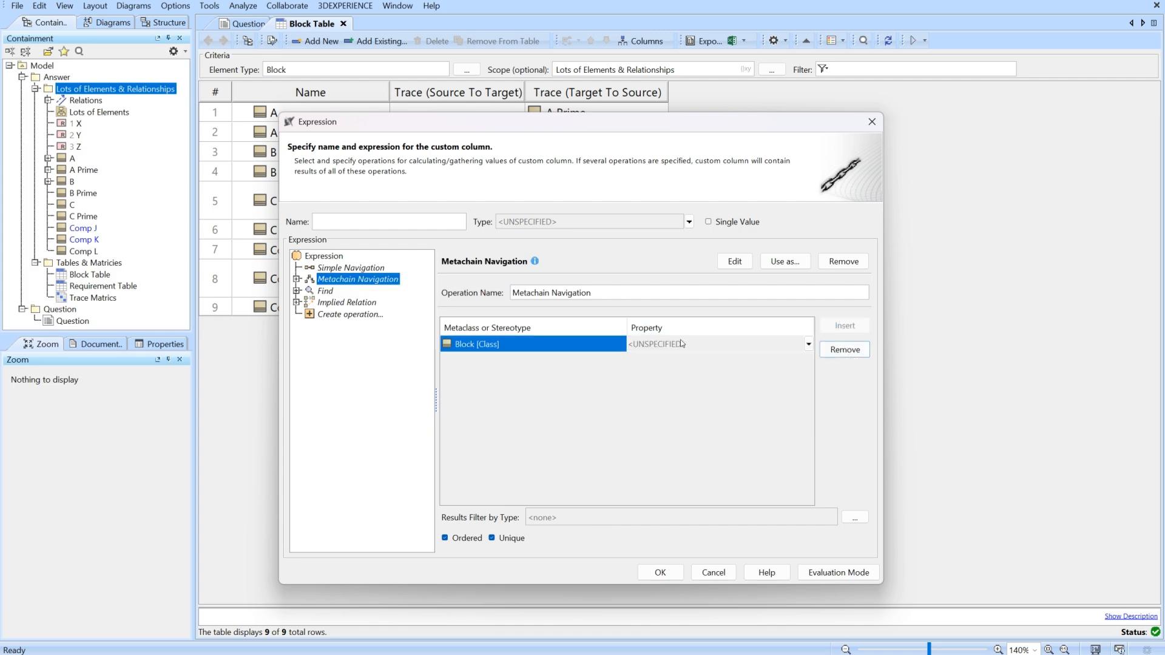
left_click(694, 344)
type("tr")
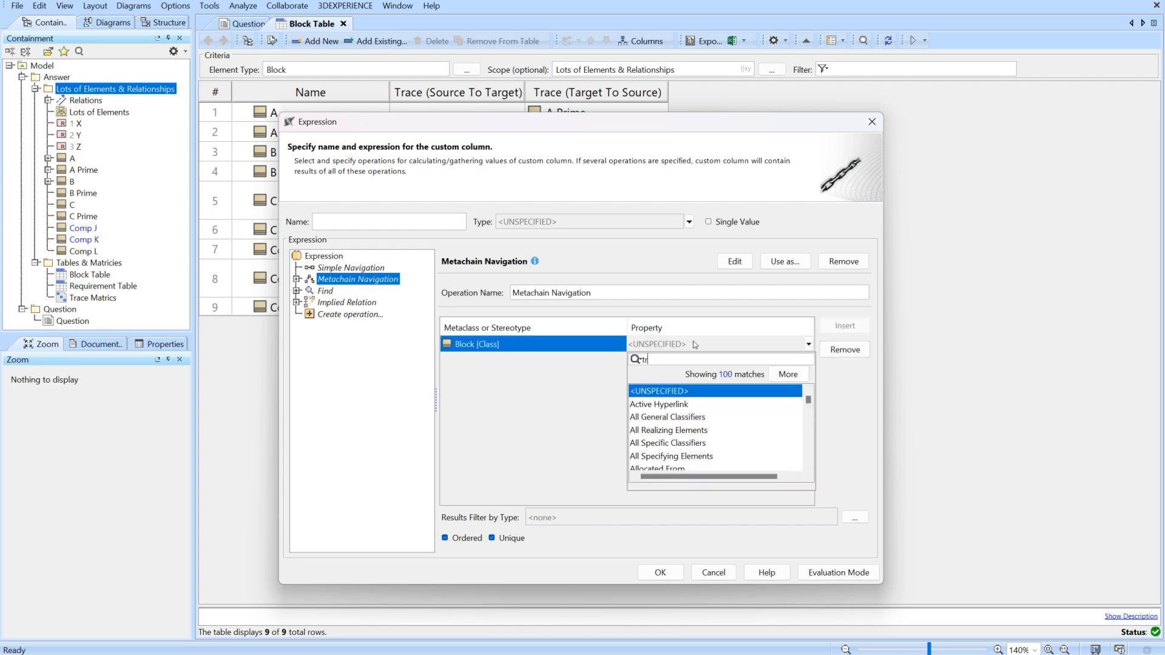
type("ac")
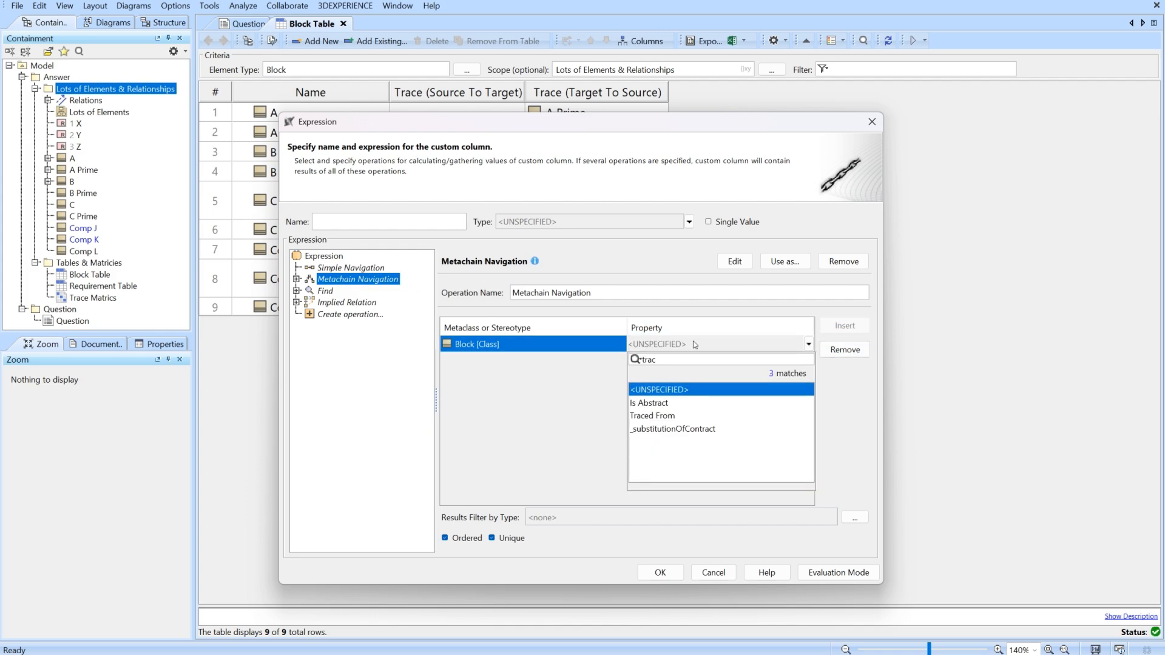
left_click(651, 417)
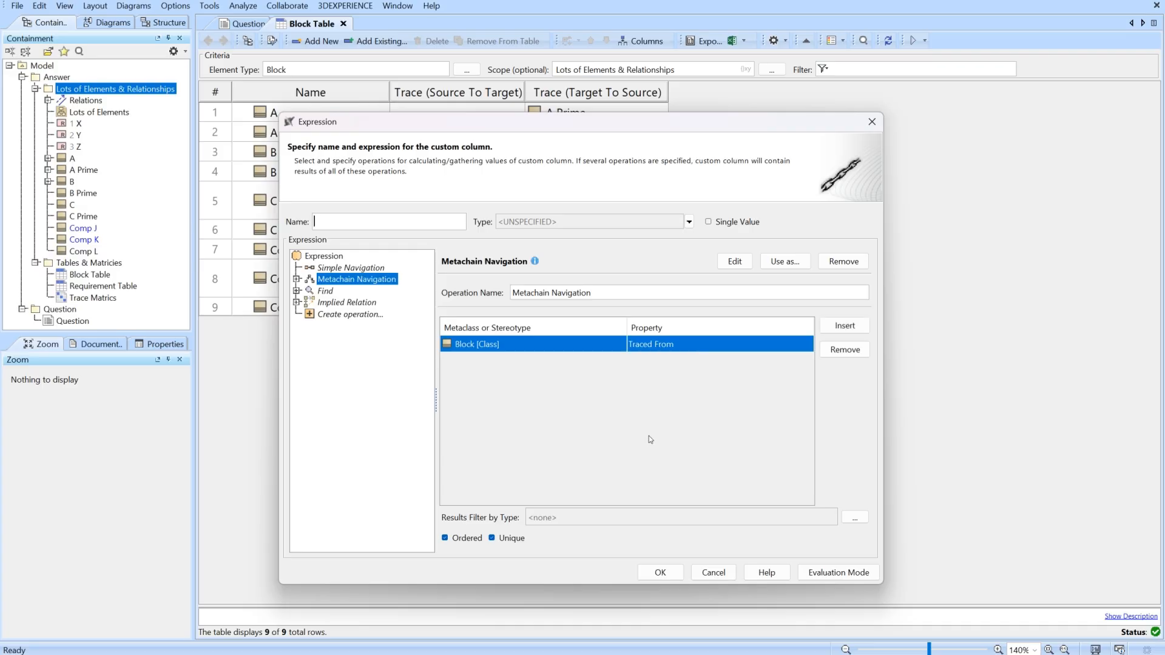
left_click(660, 572)
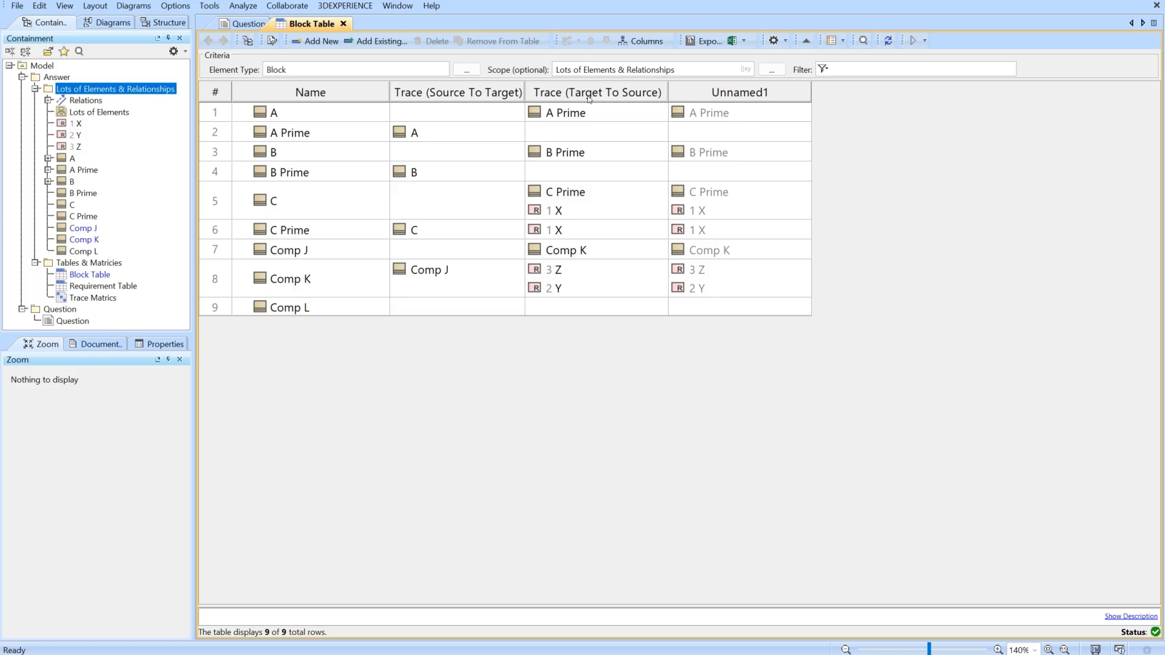
Rename the new custom column as Traced From.
right_click(746, 101)
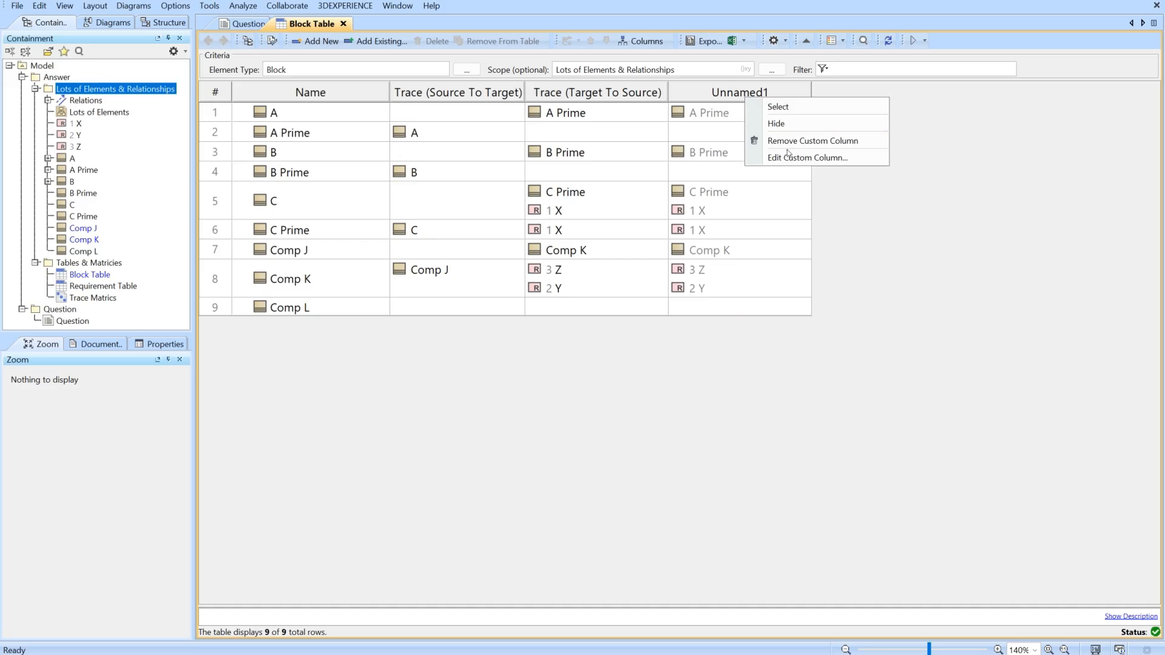
left_click(789, 158)
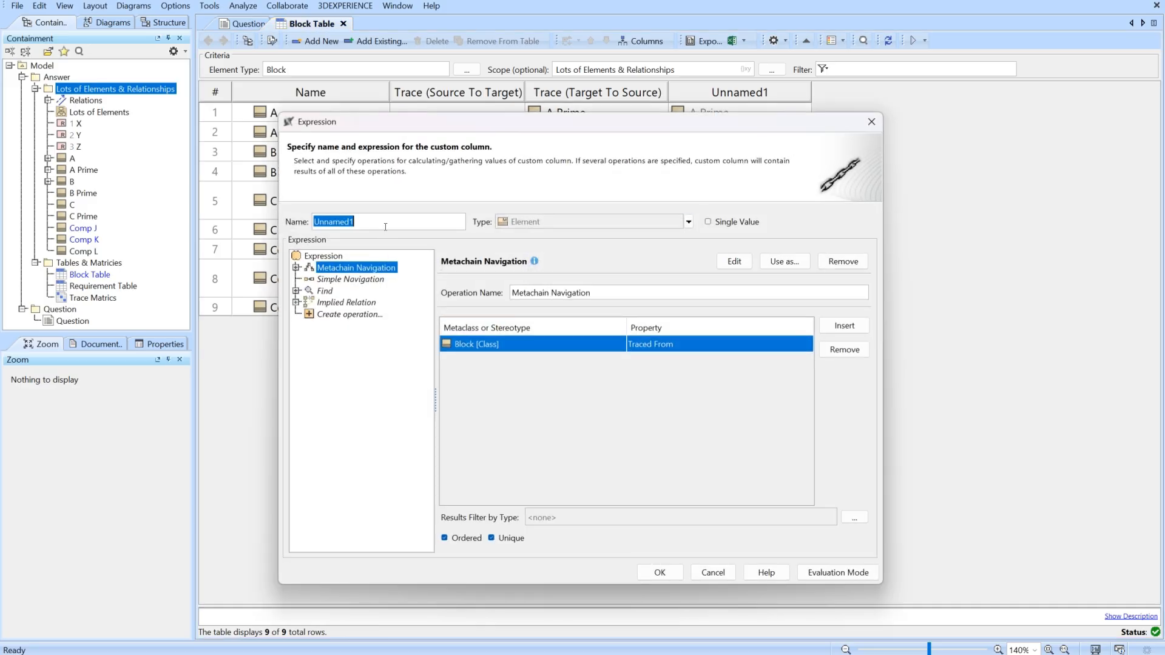
type("Trave")
key("BackSpace")
type("ced From")
left_click(663, 571)
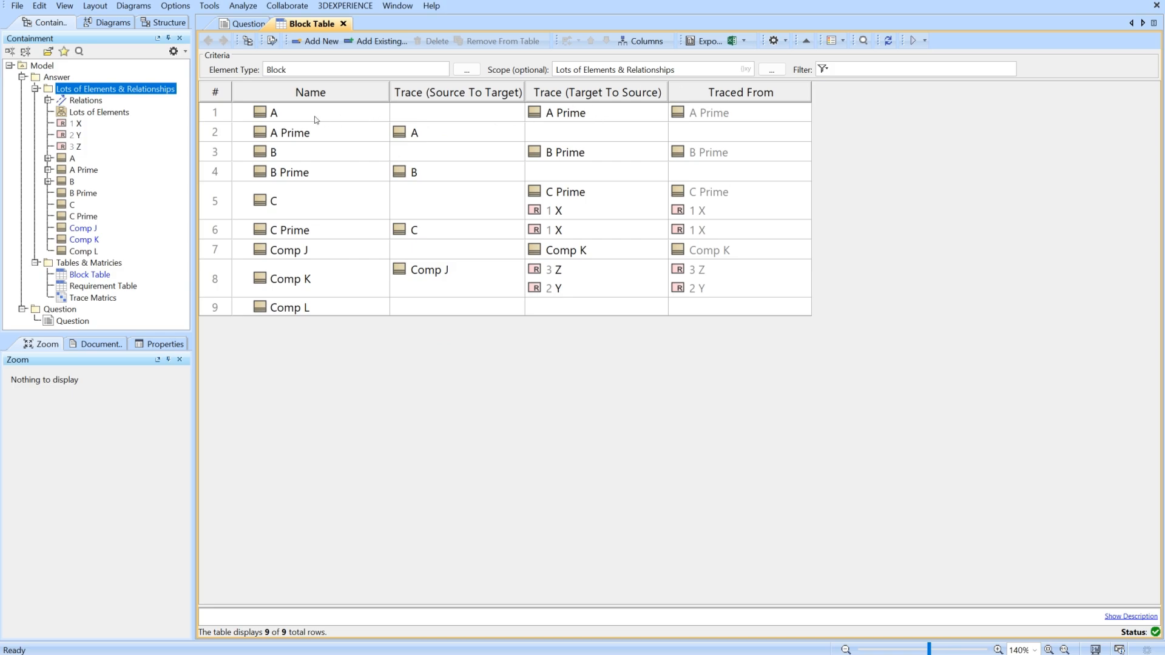
Examine the Supplier Dependency property in block A's specification.
right_click(267, 116)
left_click(303, 125)
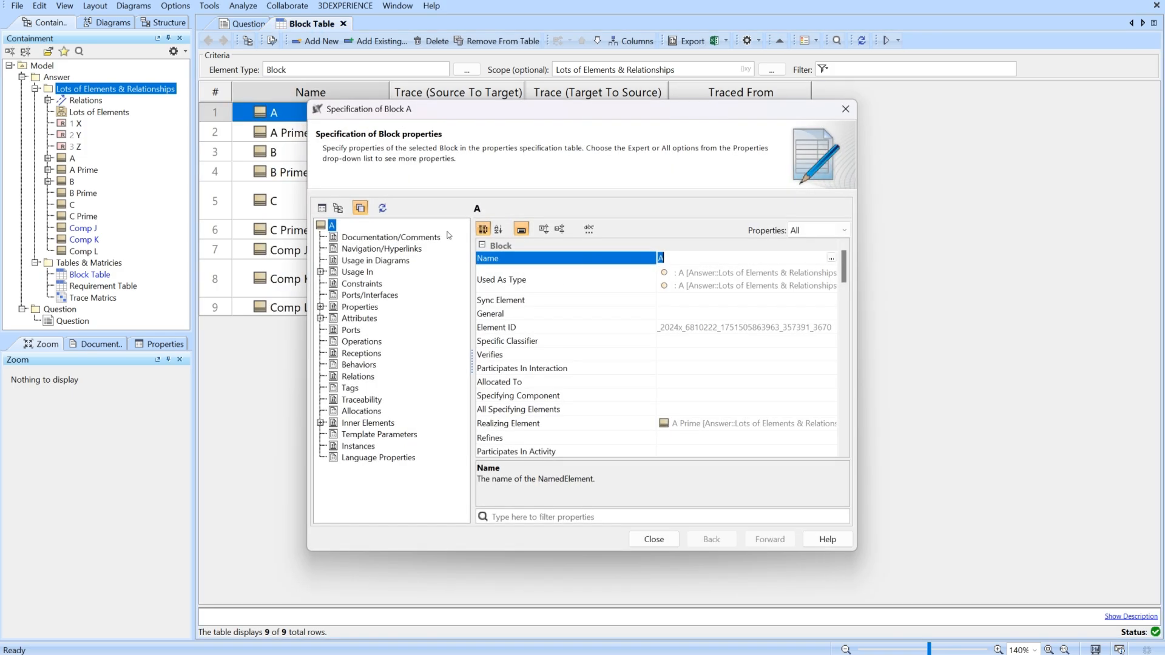
left_click_drag(844, 276, 843, 357)
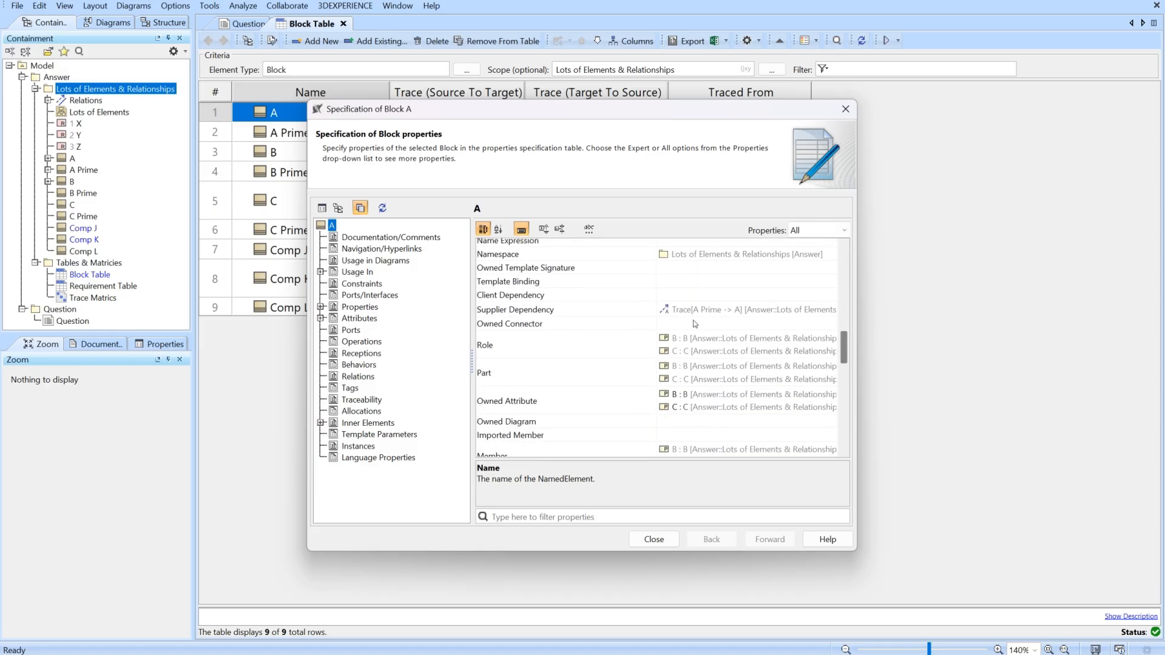
left_click(680, 314)
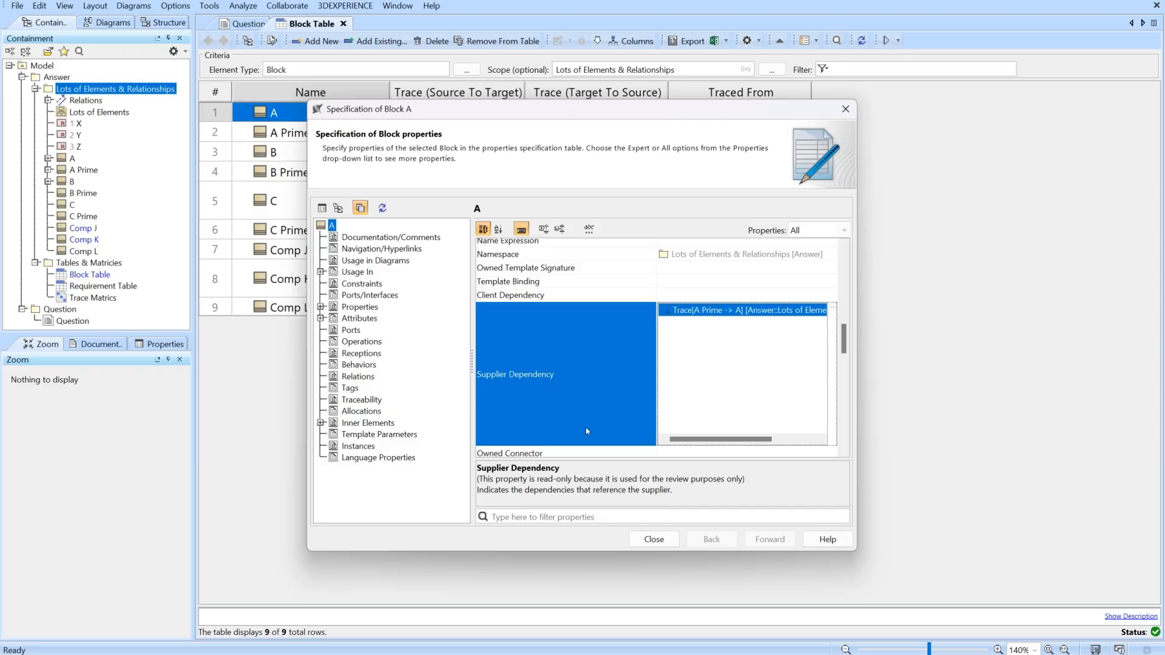
left_click(654, 539)
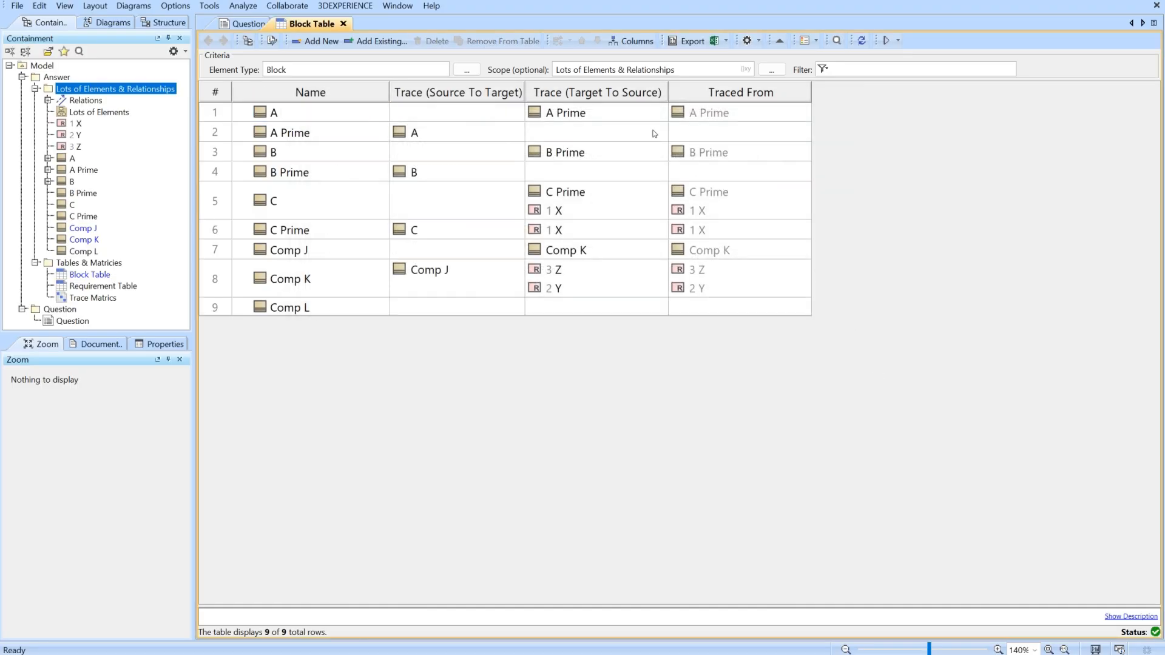
Define another custom column with a Metachain Navigation from Block through the Supplier Dependency property.
left_click(617, 41)
left_click(647, 152)
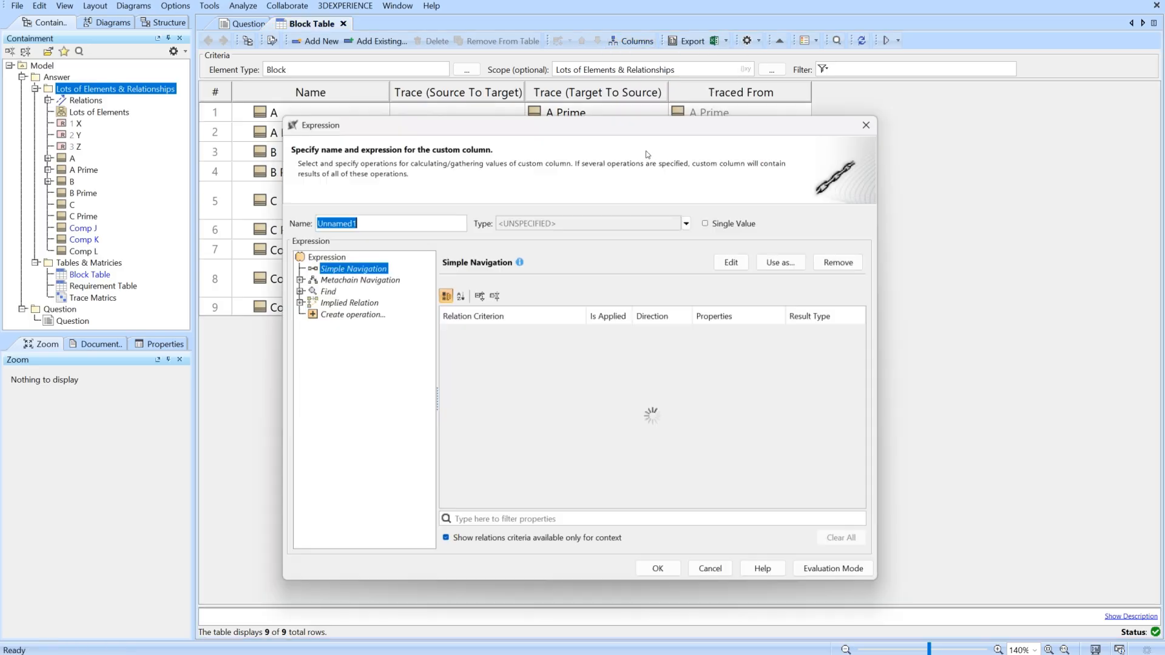
left_click(389, 280)
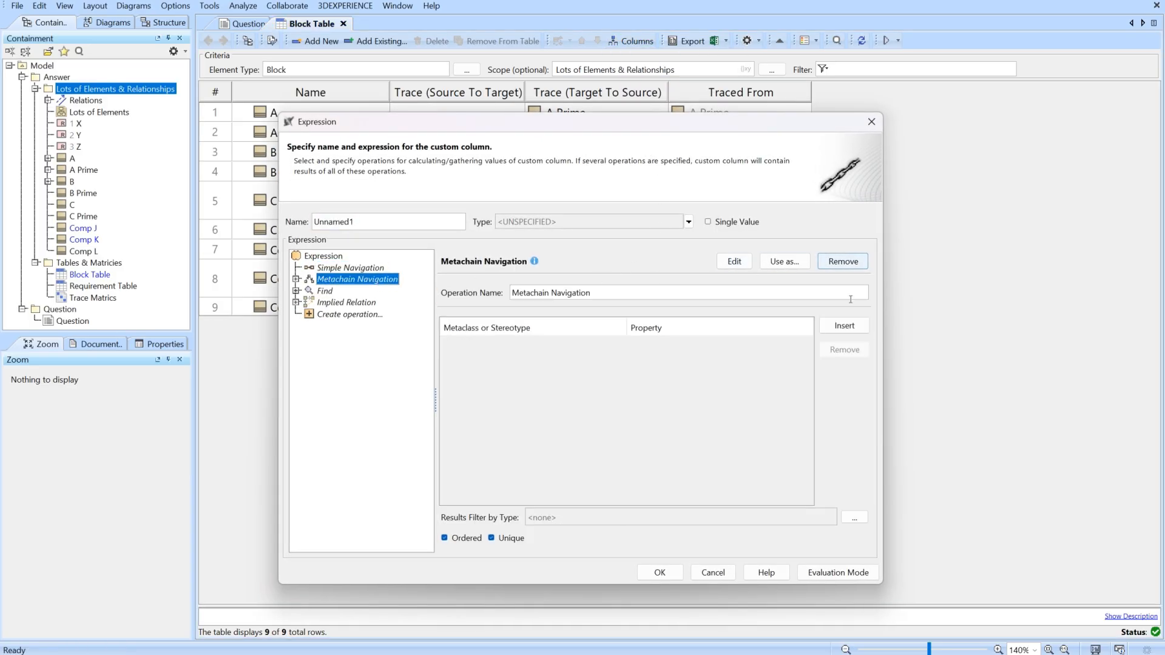
left_click(844, 326)
left_click(678, 344)
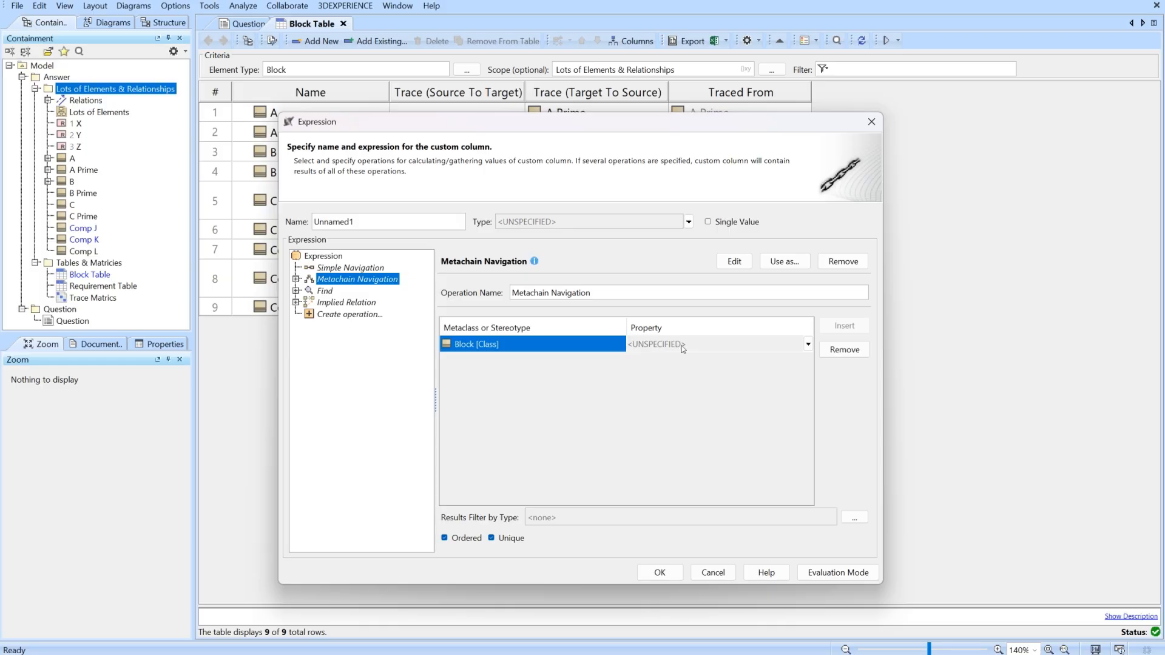
type("sup")
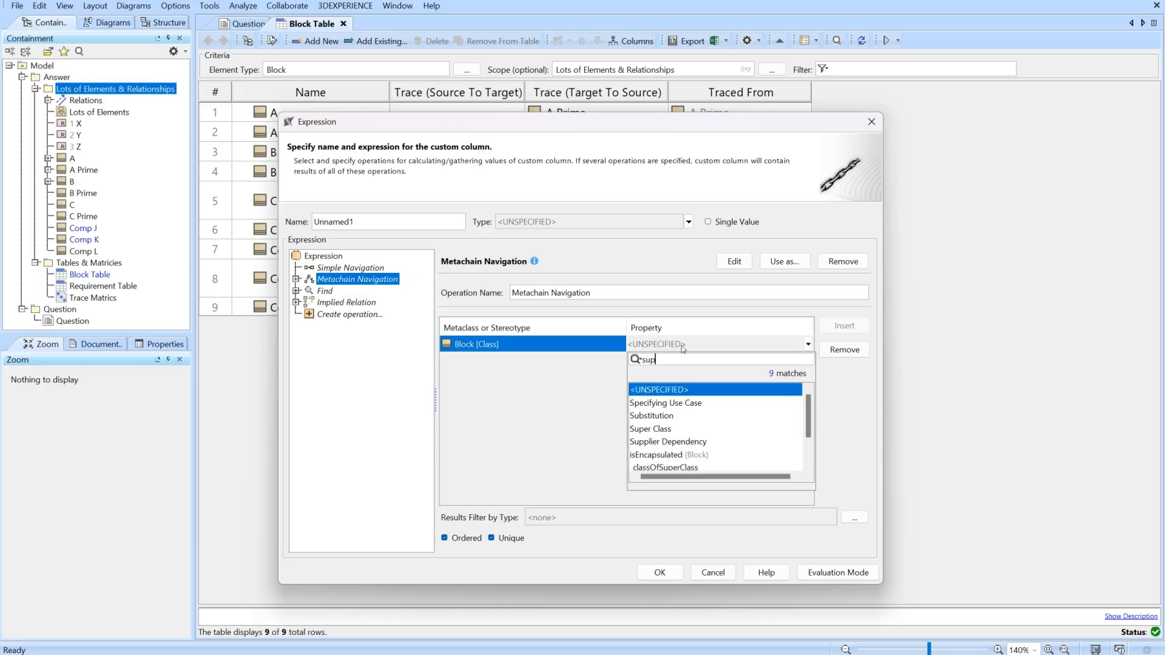
left_click(668, 416)
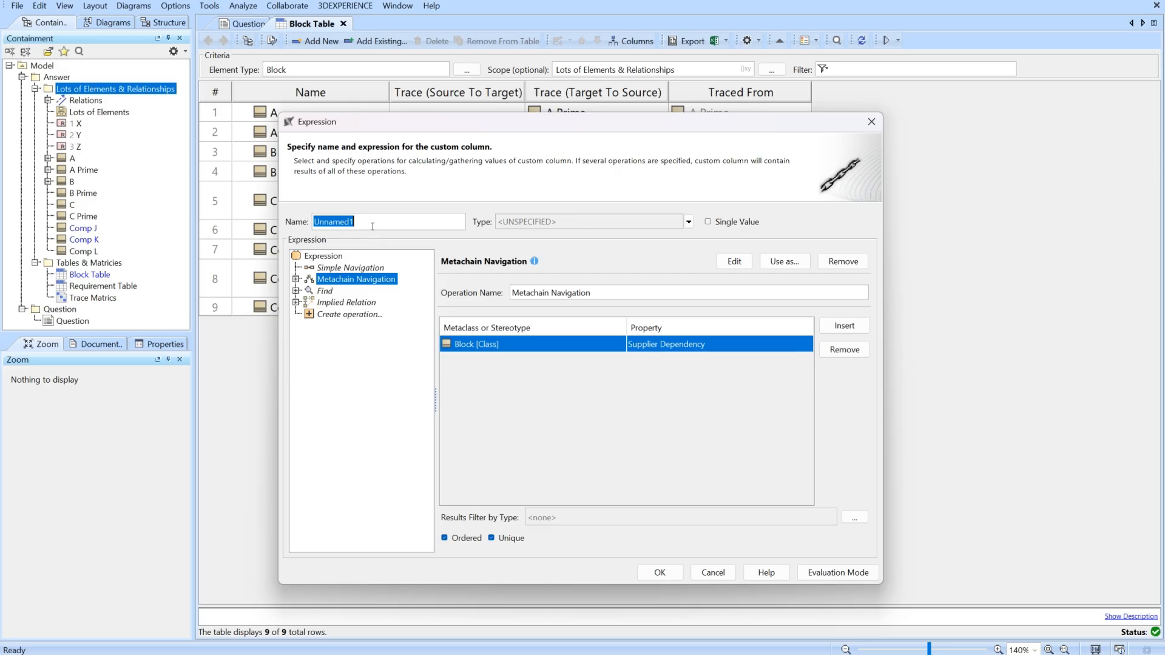
Name the custom column Supplier Dependency and add it to the Block Table.
type("Supplier Dependency")
left_click(660, 572)
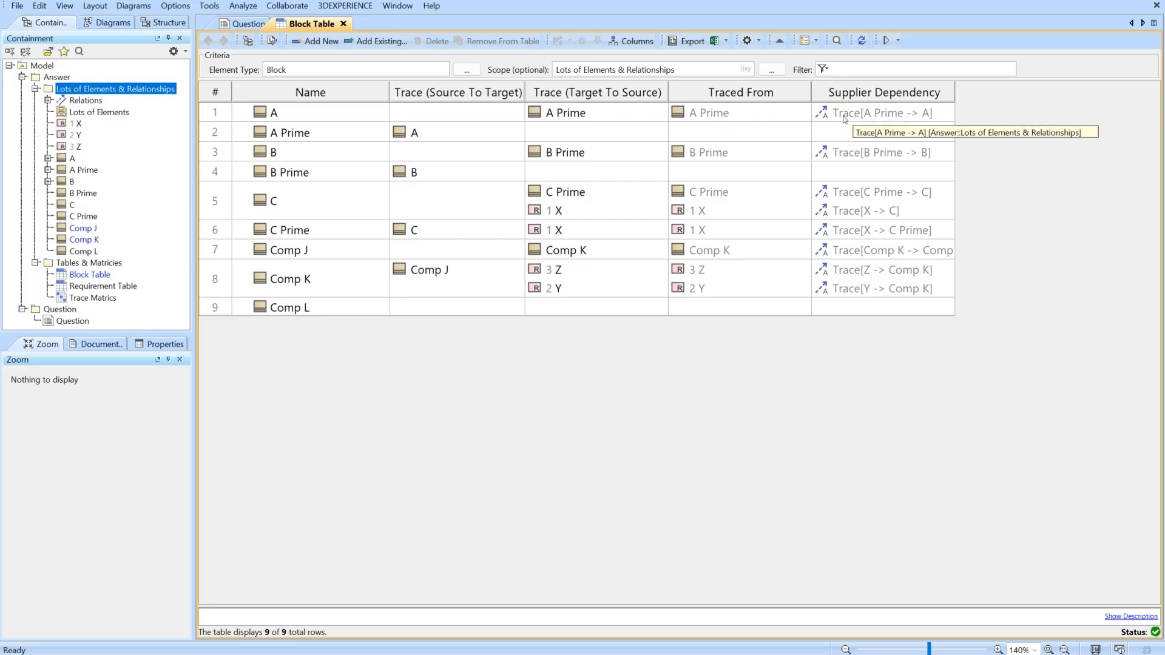
right_click(844, 119)
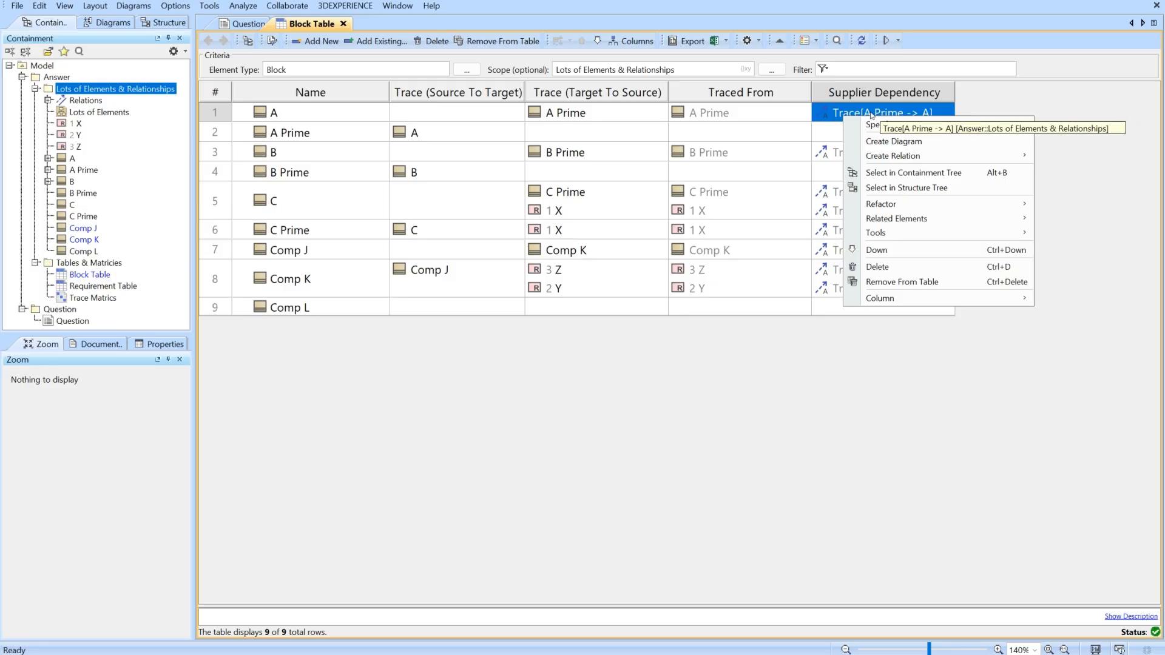
left_click(949, 114)
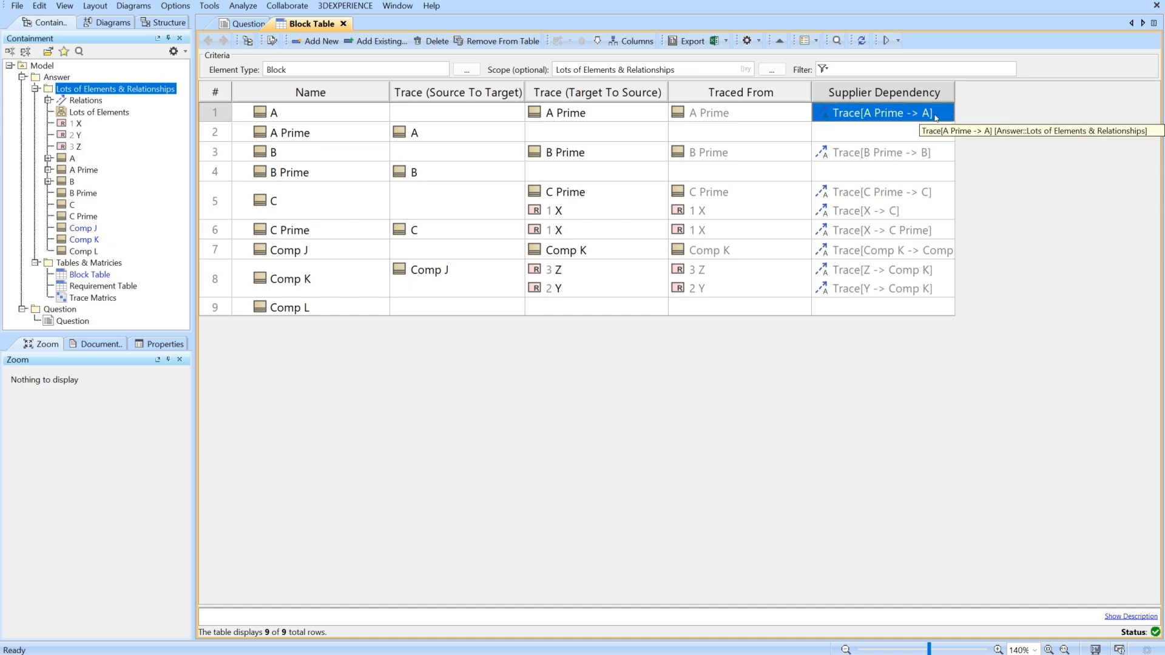
Copy the whole Metachain Navigation expression from the Supplier Dependency custom column.
right_click(866, 99)
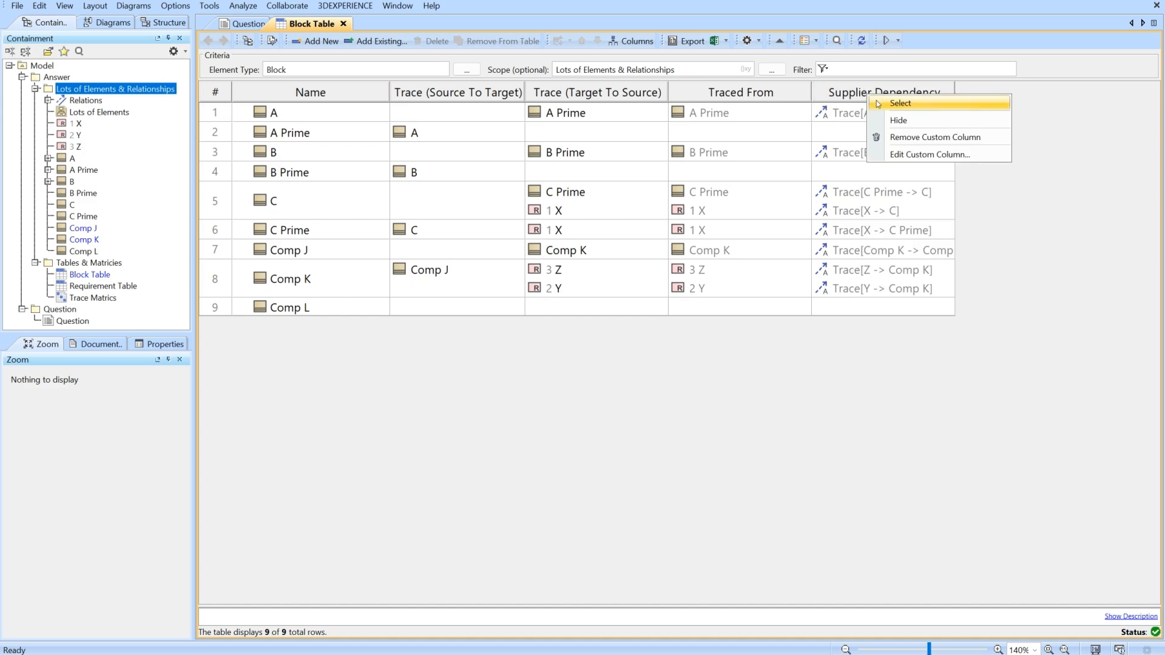
left_click(912, 158)
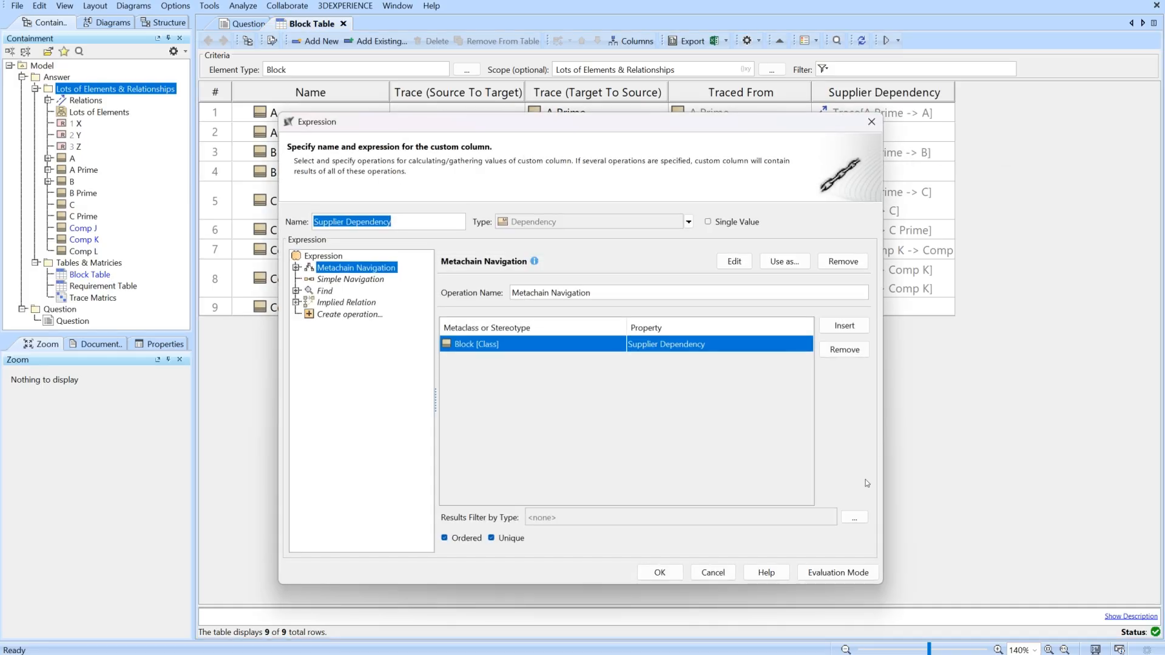
left_click(734, 261)
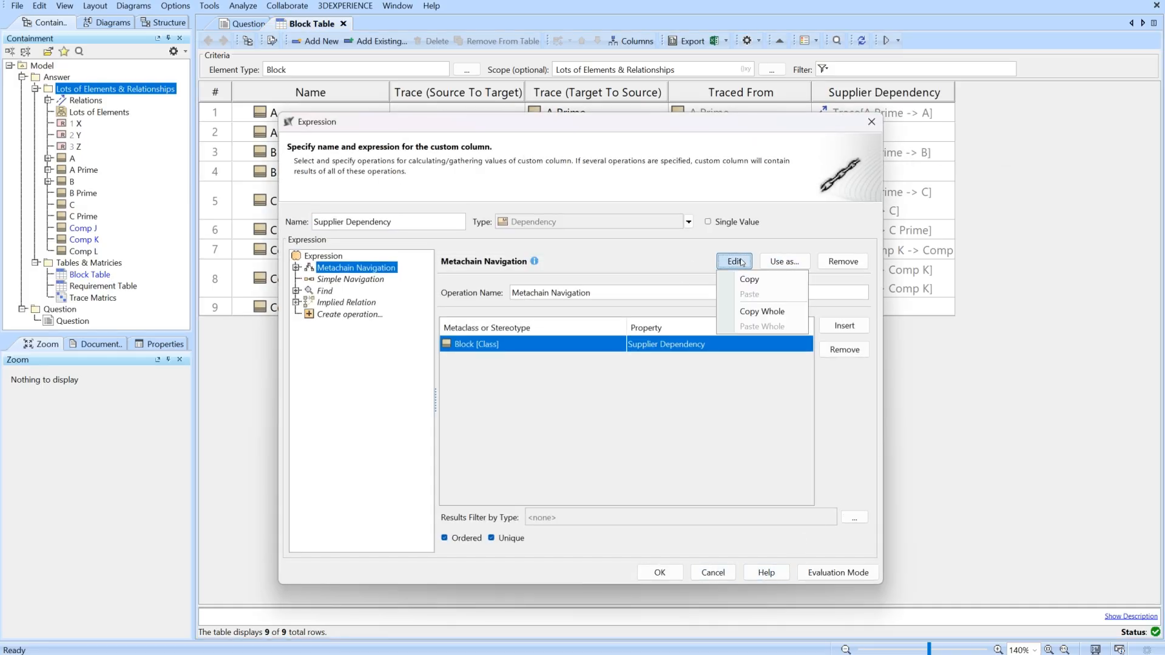
left_click(768, 312)
left_click(660, 572)
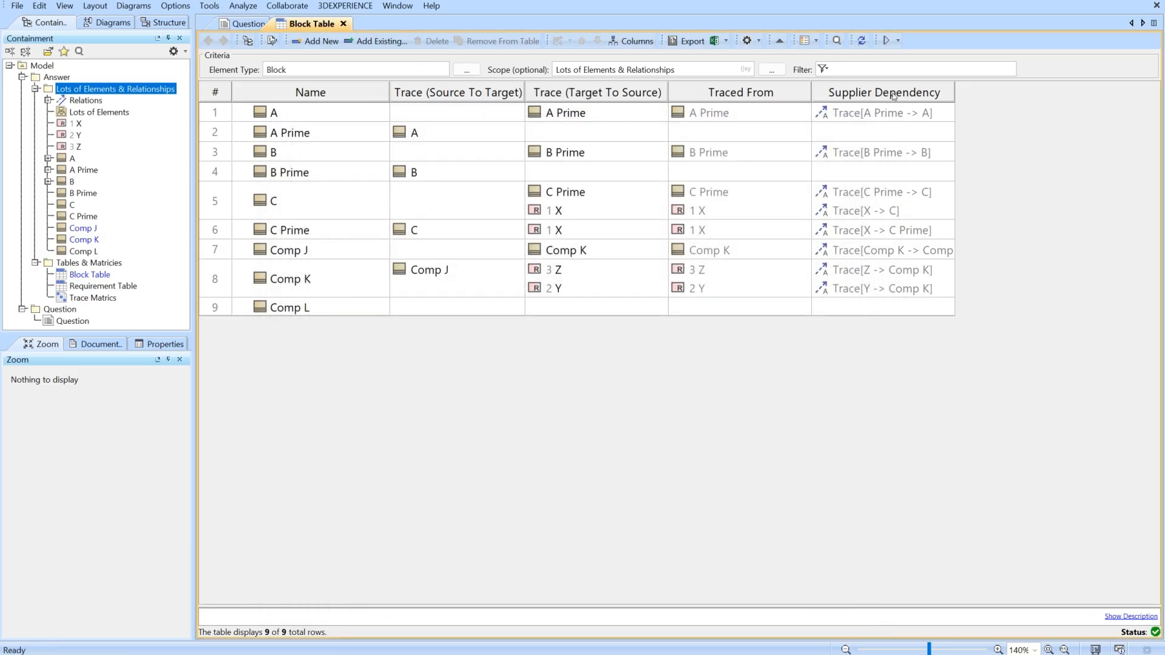
Create a new custom column from the copied expression and insert a second navigation row after Block's Supplier Dependency.
left_click(635, 42)
left_click(663, 168)
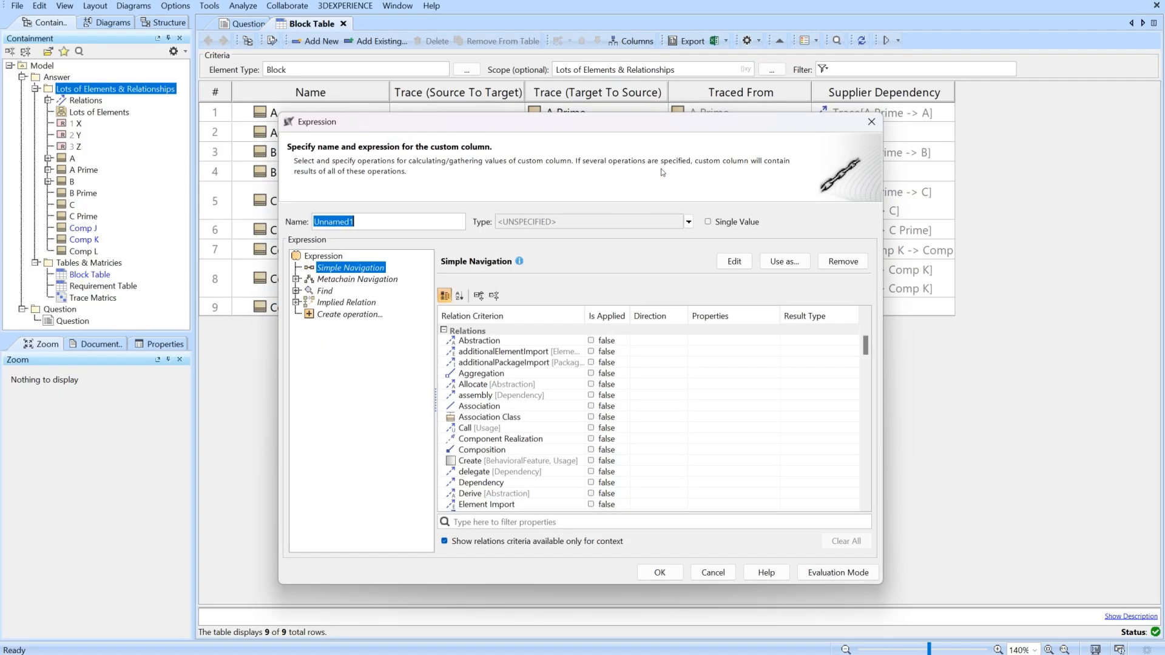
left_click(785, 261)
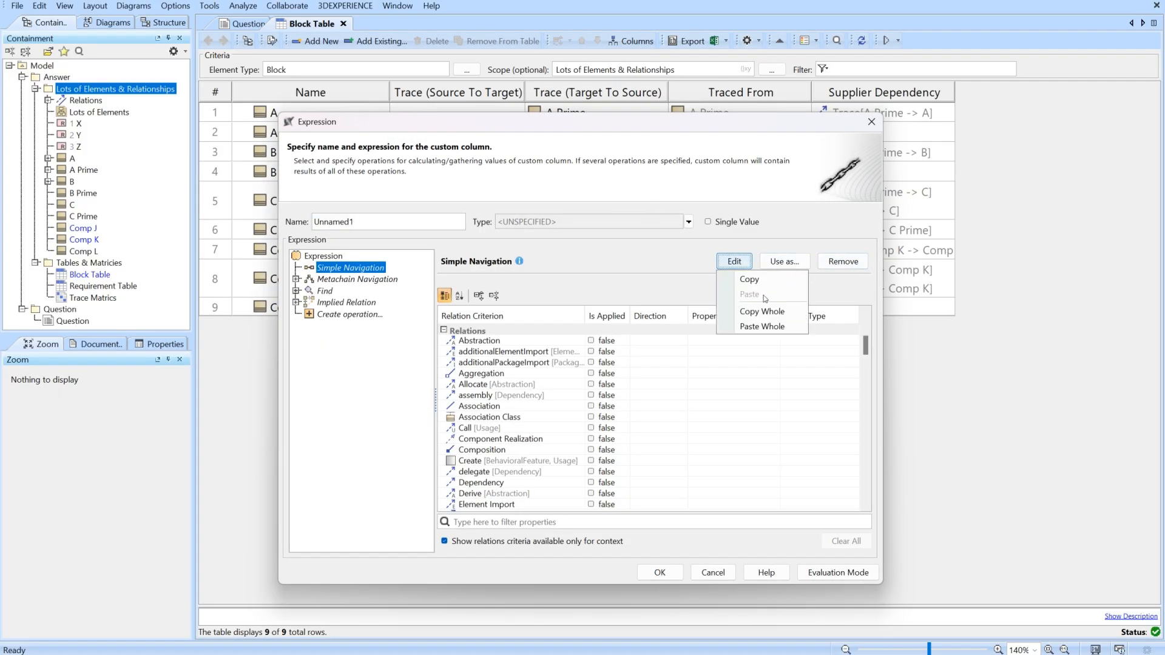
left_click(767, 330)
left_click(844, 326)
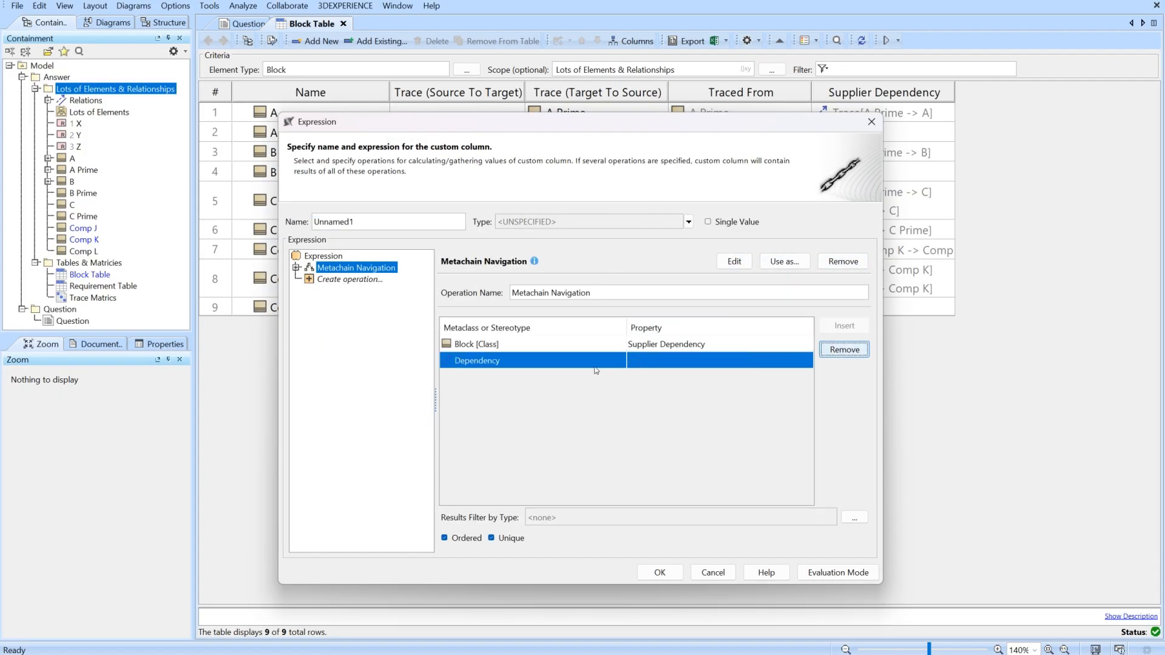
Set the second navigation row's stereotype to Trace [Abstraction] from the UML Standard Profile.
left_click(524, 362)
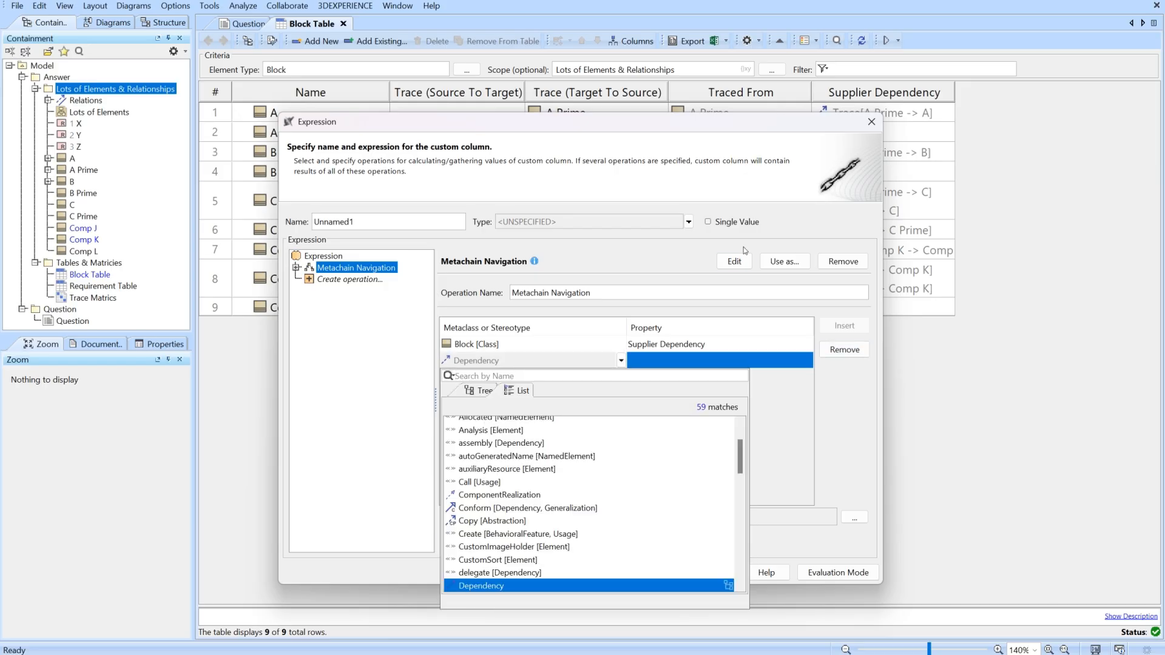
left_click_drag(779, 135, 660, 117)
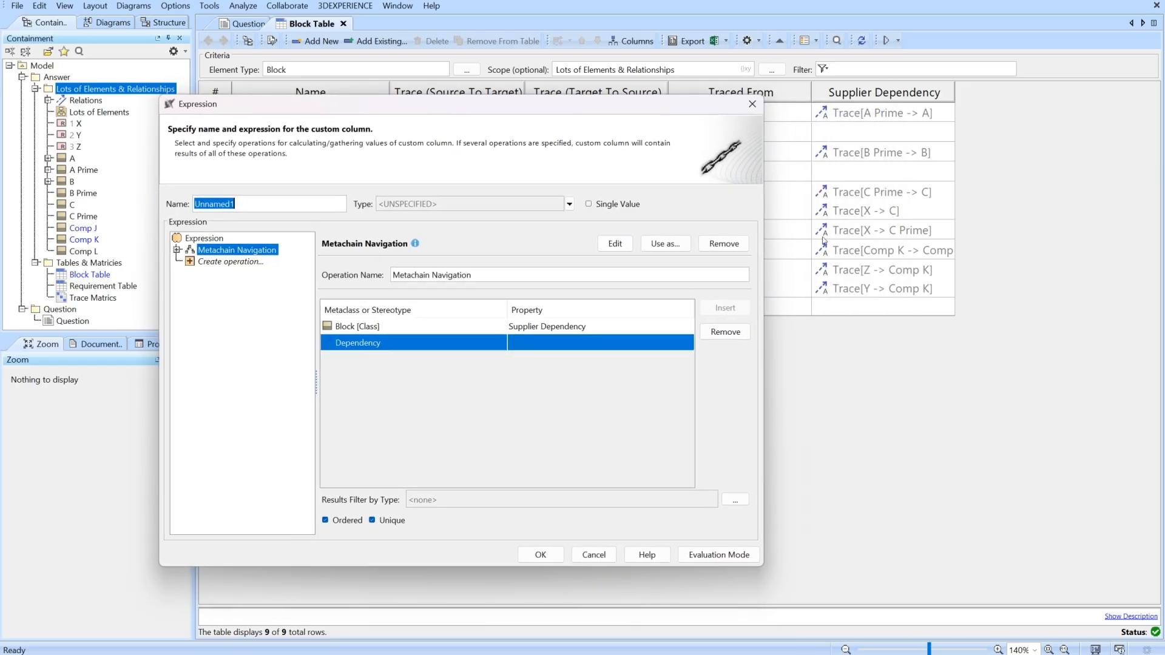
left_click(389, 343)
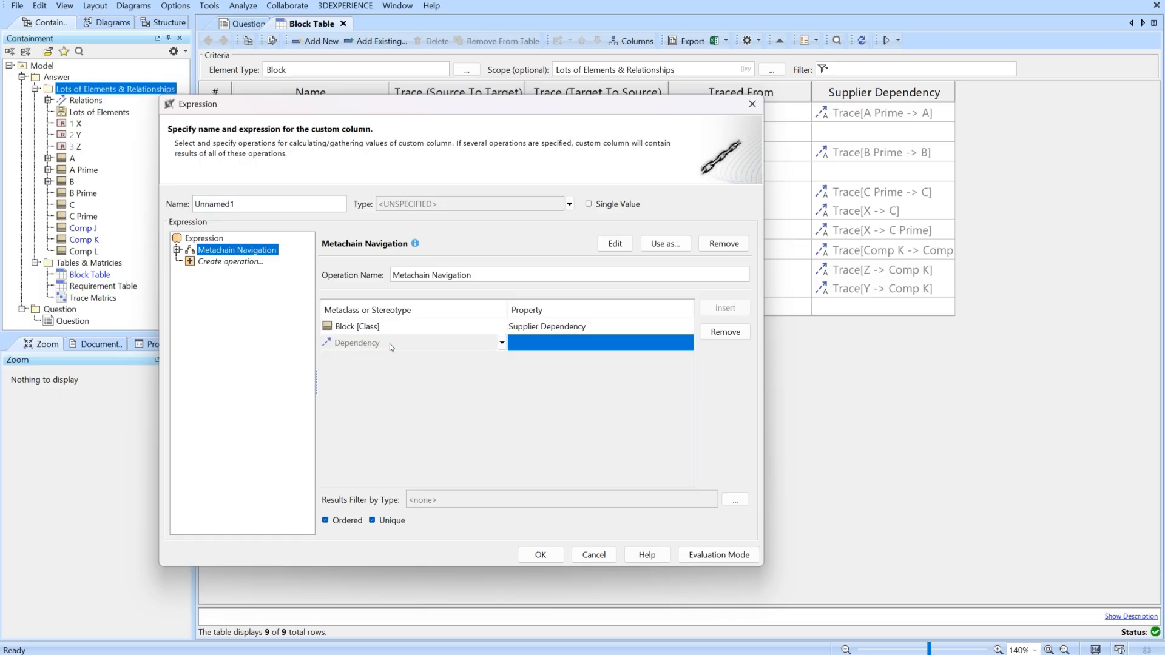
type("trac")
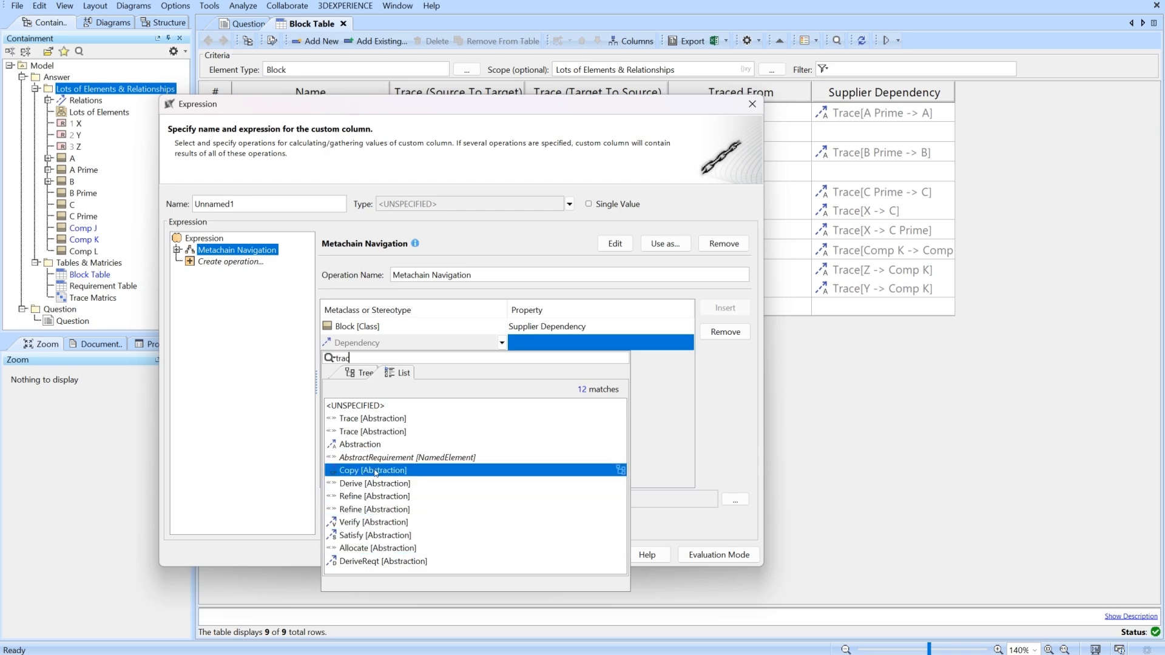
left_click(385, 431)
Choose Target as the property of the Trace [Abstraction] navigation row.
left_click(581, 345)
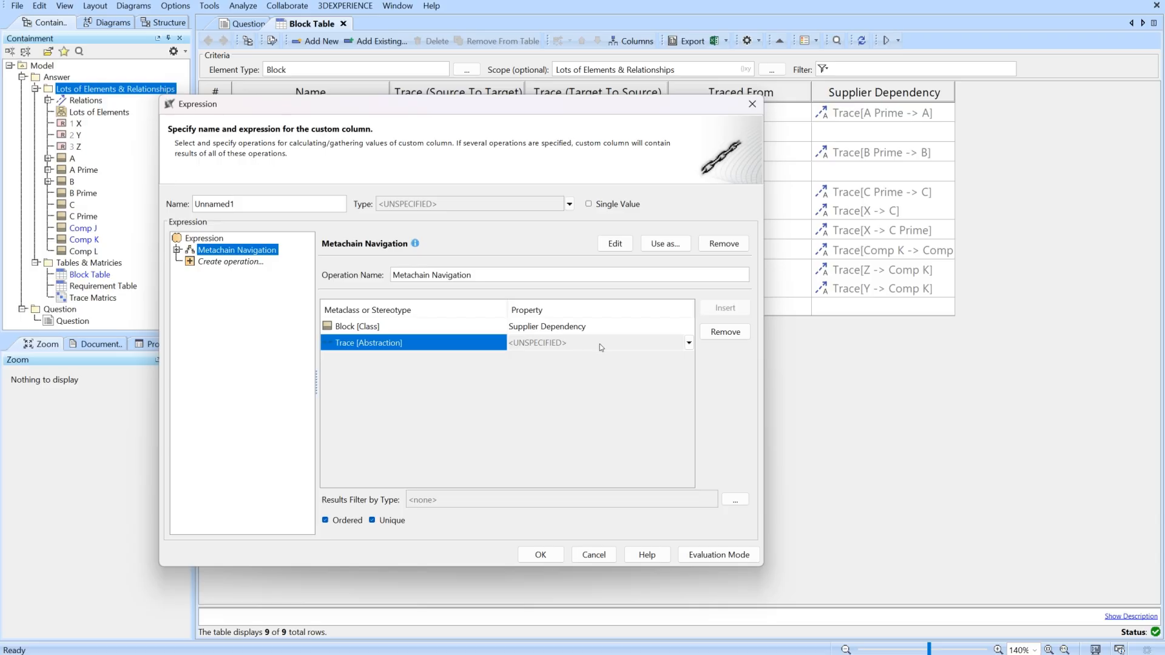
left_click(601, 348)
type("ta")
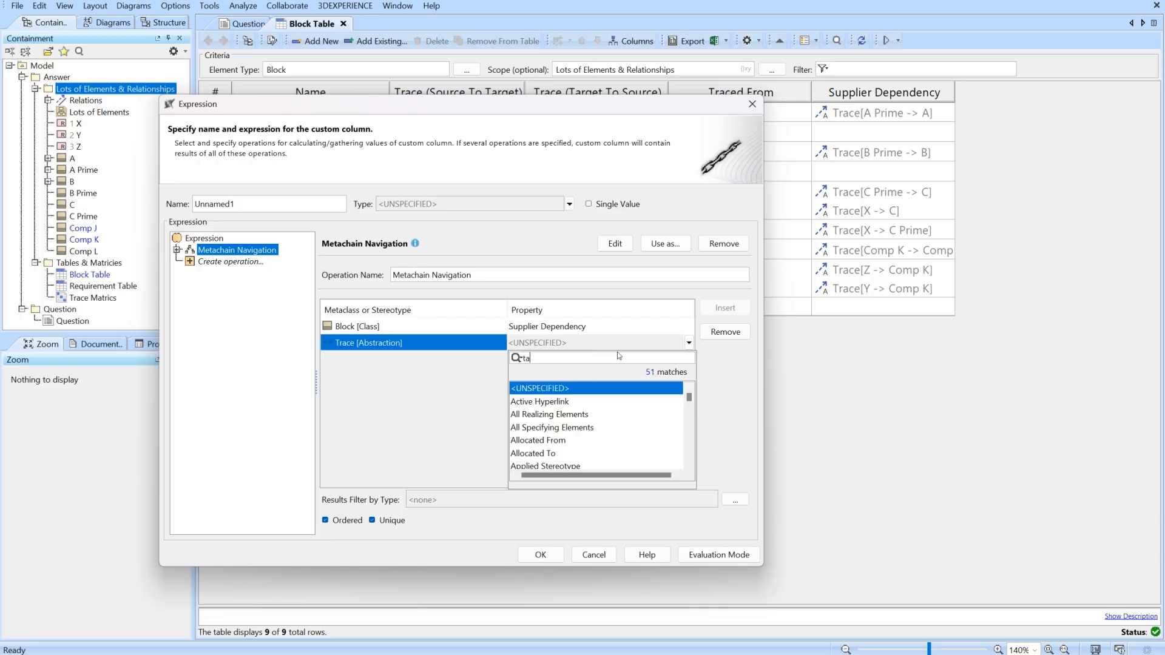
type("r")
left_click(522, 400)
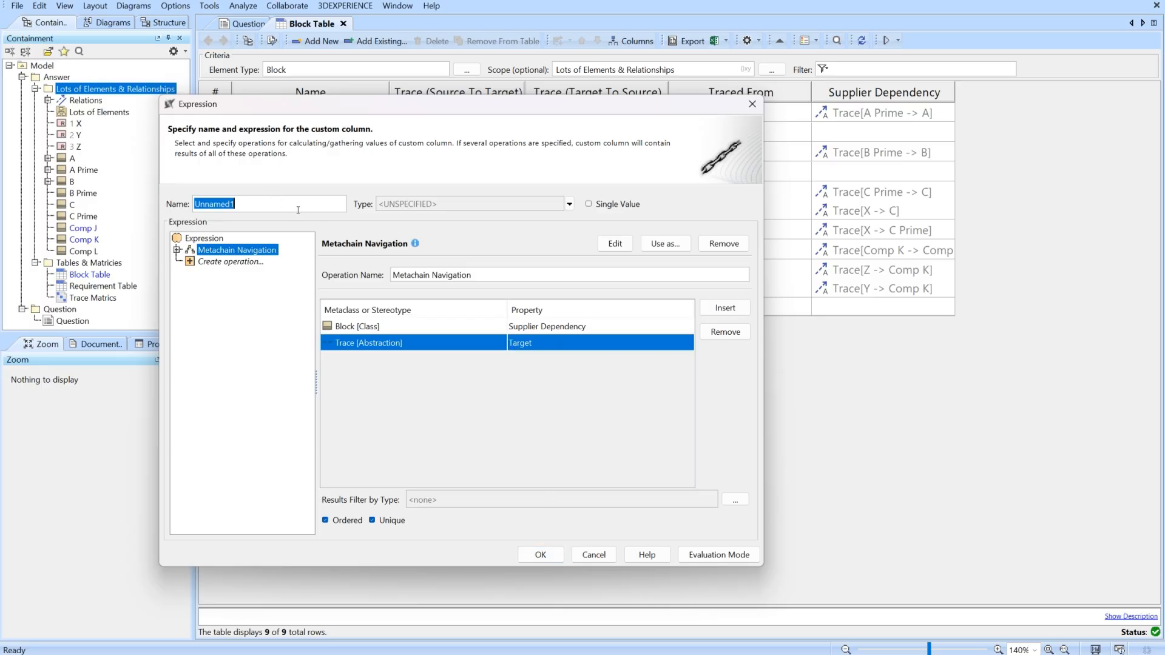
Name the custom column Supplier Dep Target and add it to the Block Table.
type("Supplier Dep Target")
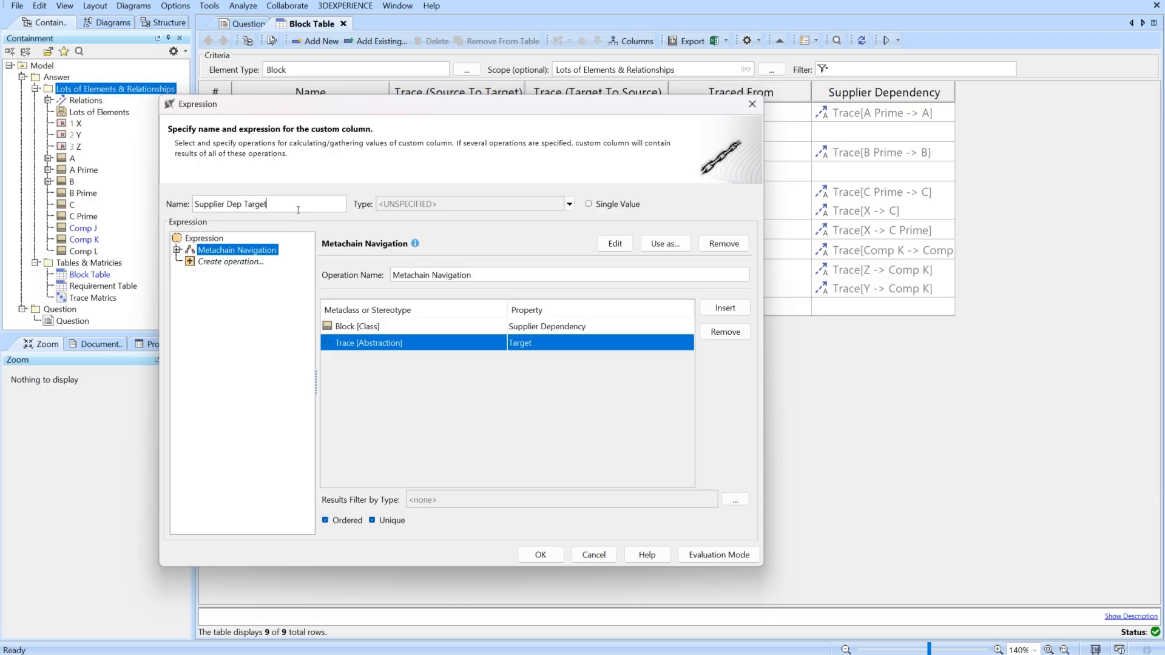
left_click(539, 554)
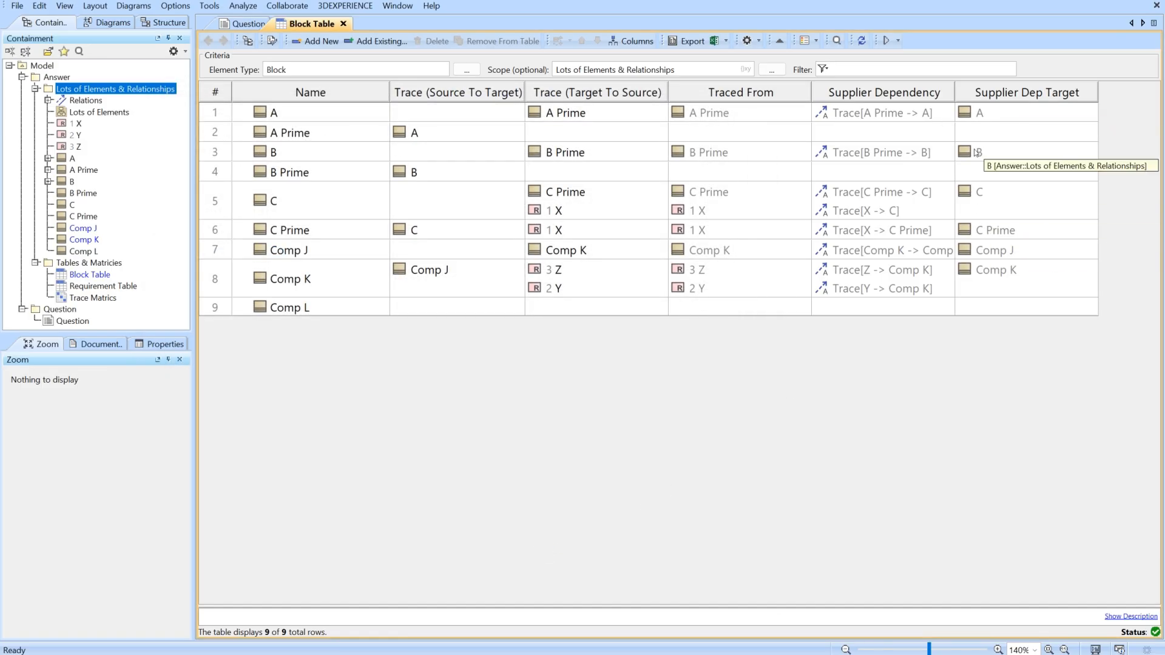
Compare the Supplier Dep Target entries with the block names in rows A, B, C and C Prime.
left_click(977, 116)
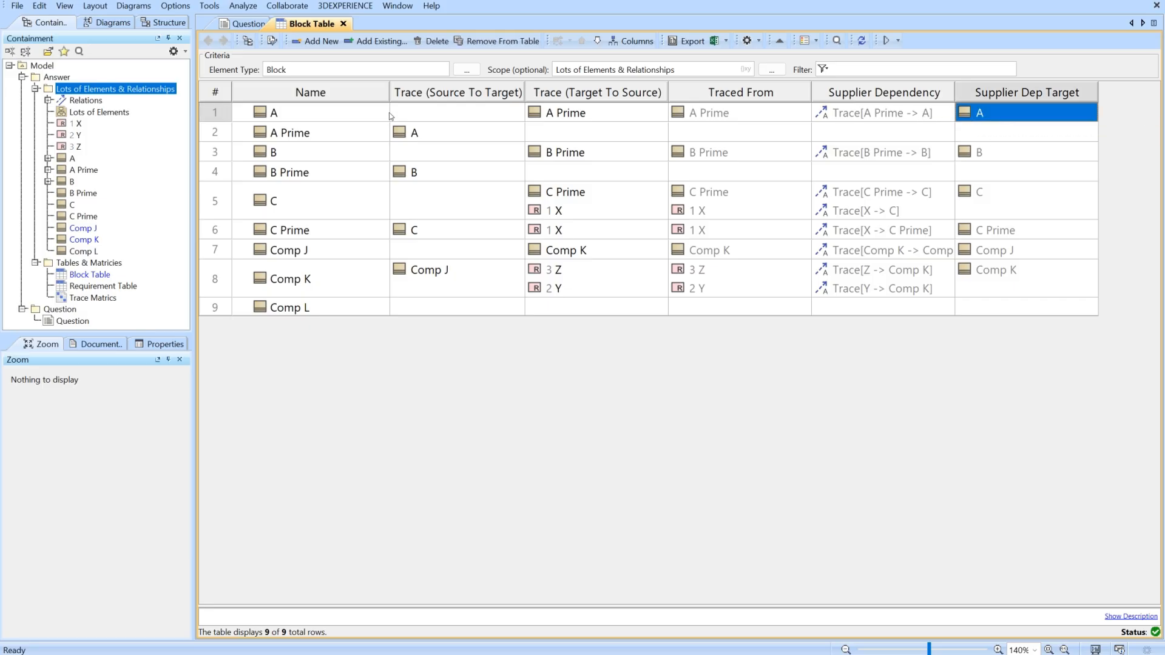
left_click(335, 115)
left_click(979, 118)
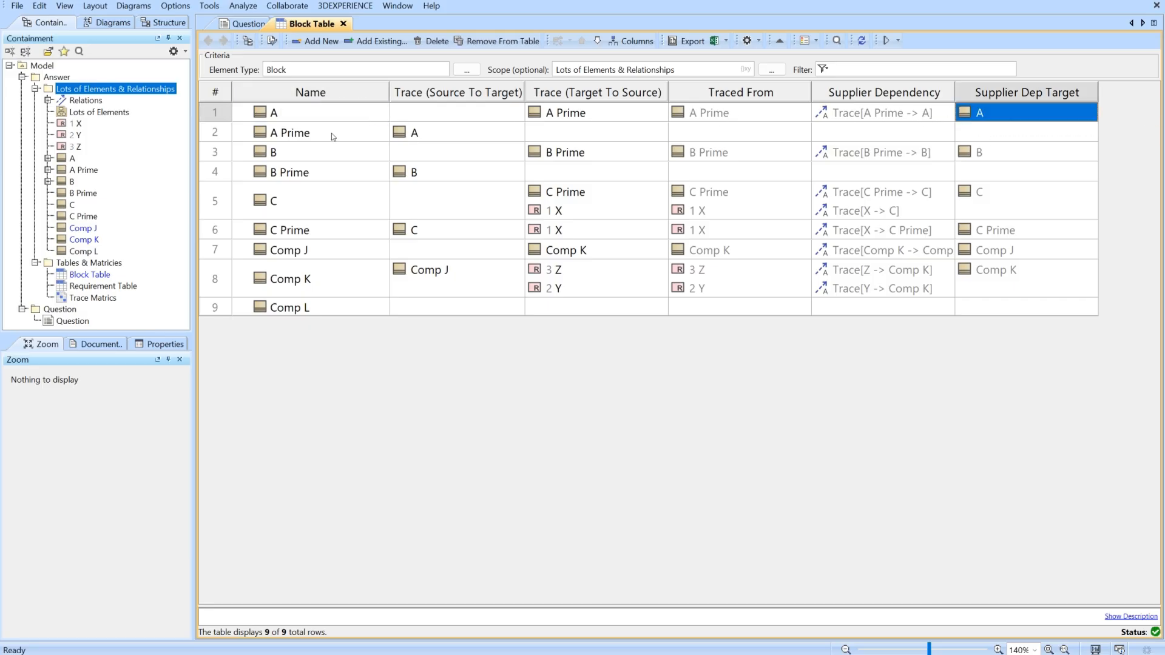
left_click(997, 150)
left_click(303, 154)
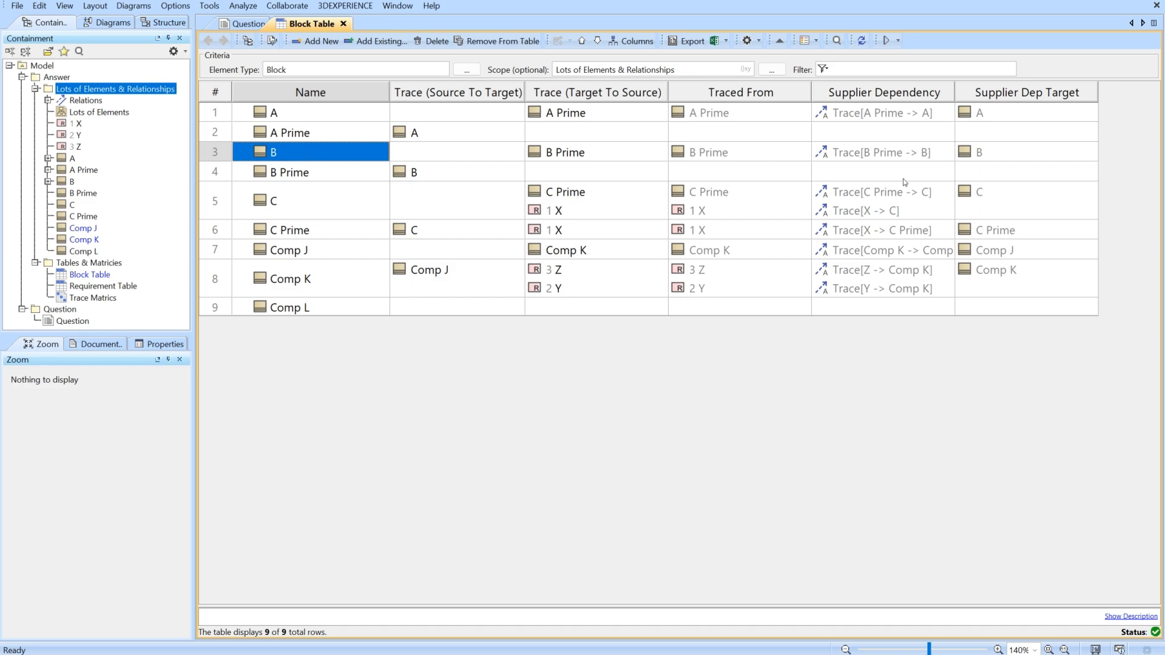
left_click(986, 201)
left_click(343, 202)
left_click(1000, 232)
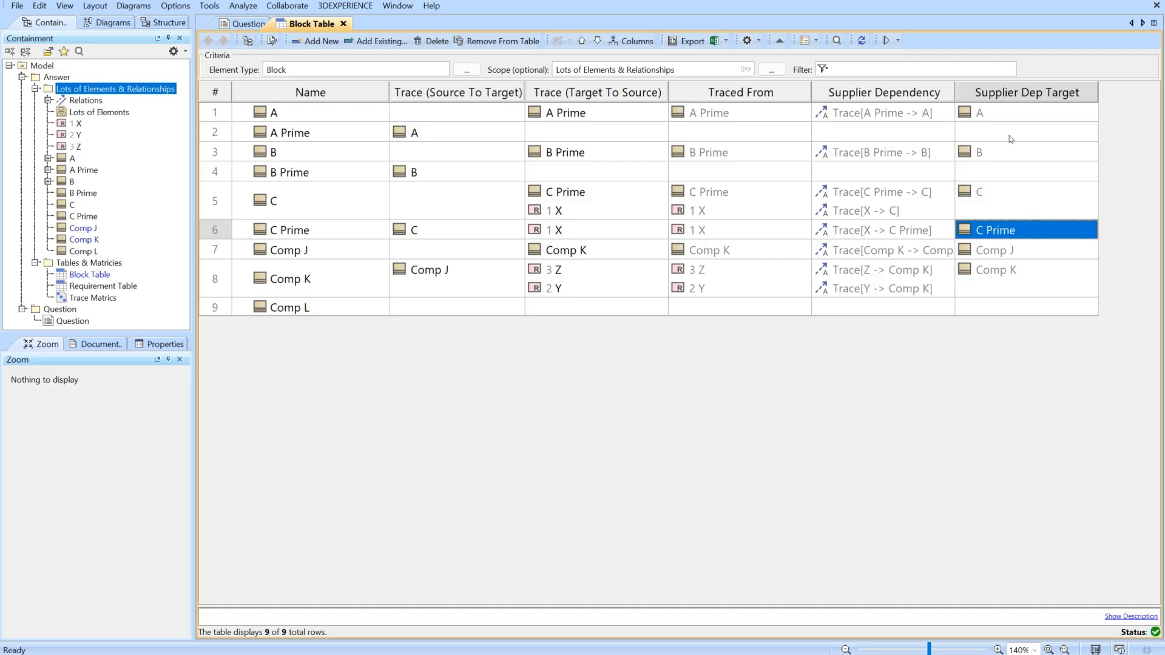
Copy the whole expression of the Supplier Dep Target custom column and leave its definition unchanged.
right_click(1031, 96)
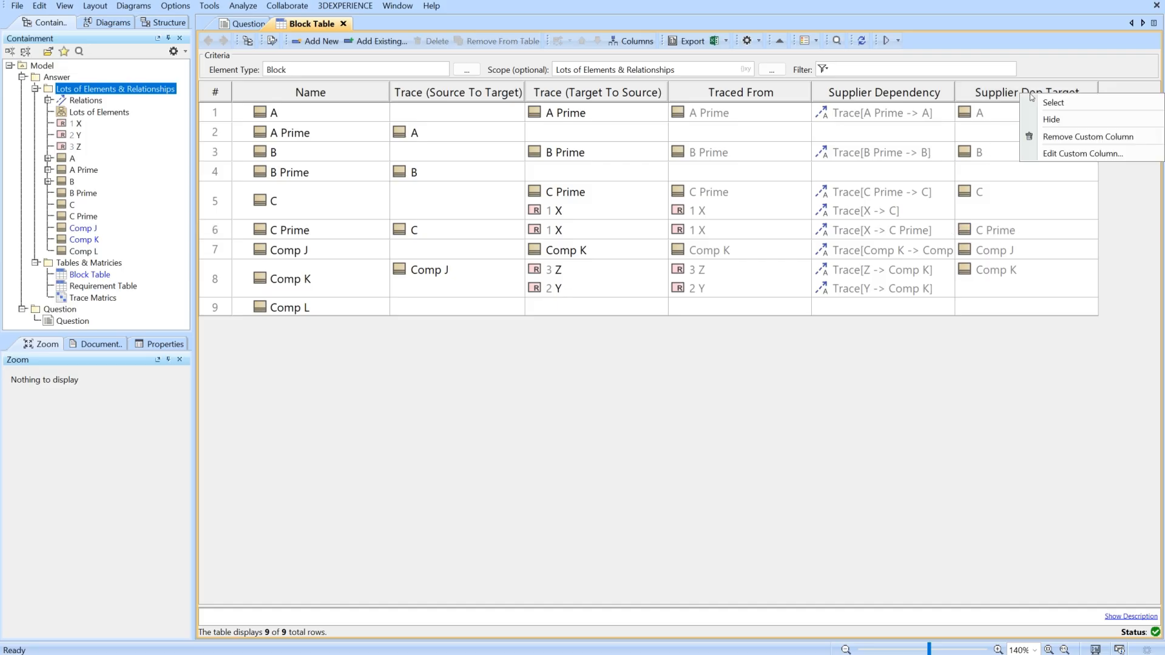
left_click(1060, 155)
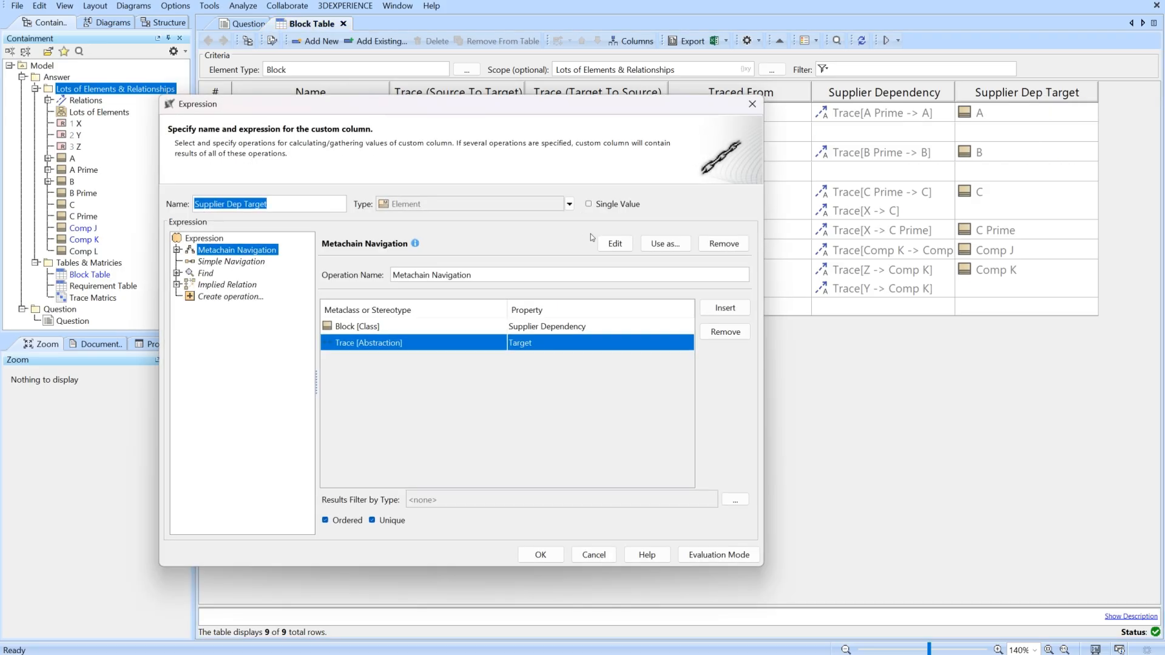
left_click(616, 244)
left_click(637, 293)
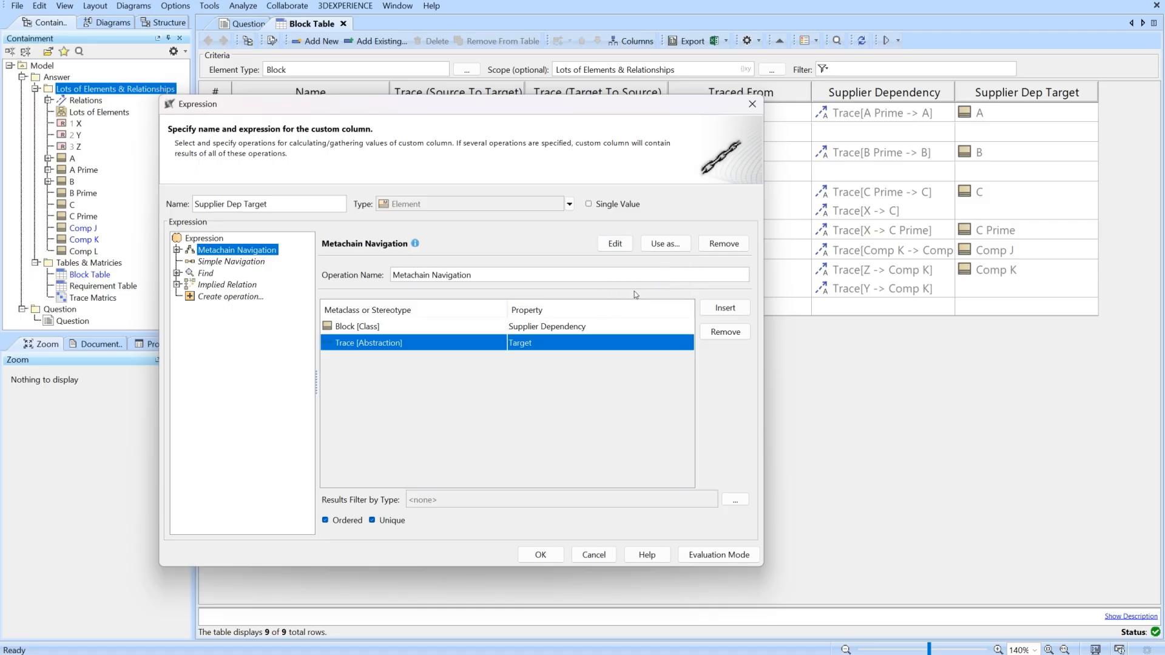
left_click(578, 556)
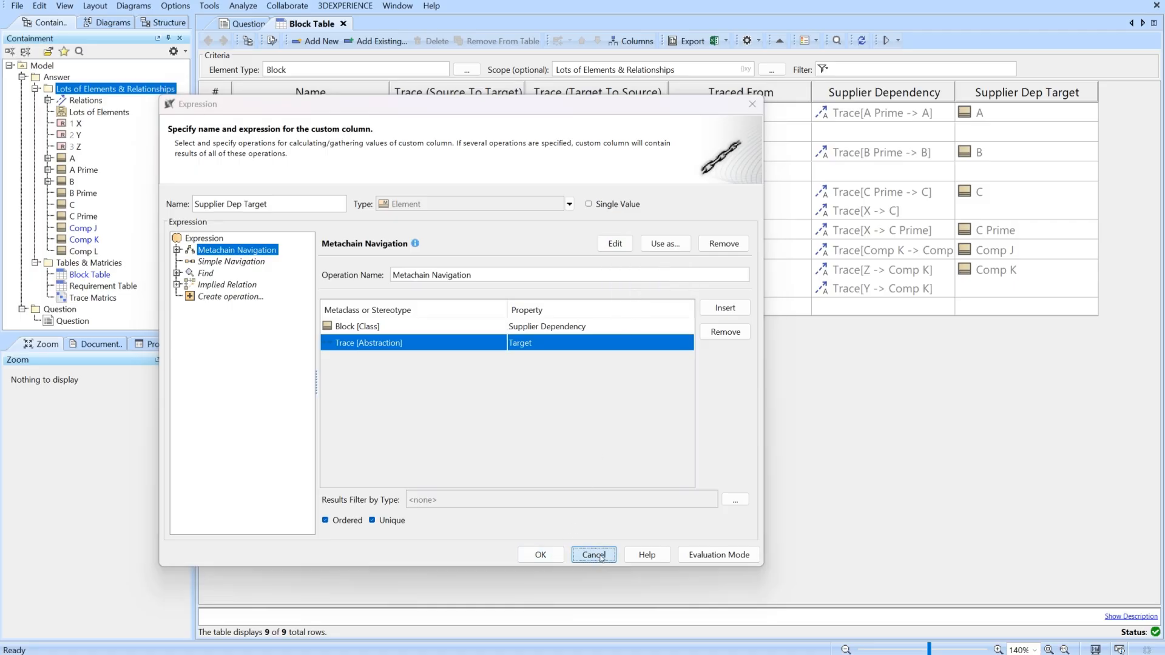
Create another custom column from the copied expression, with Supplier as the property of the Trace [Abstraction] row.
left_click(614, 41)
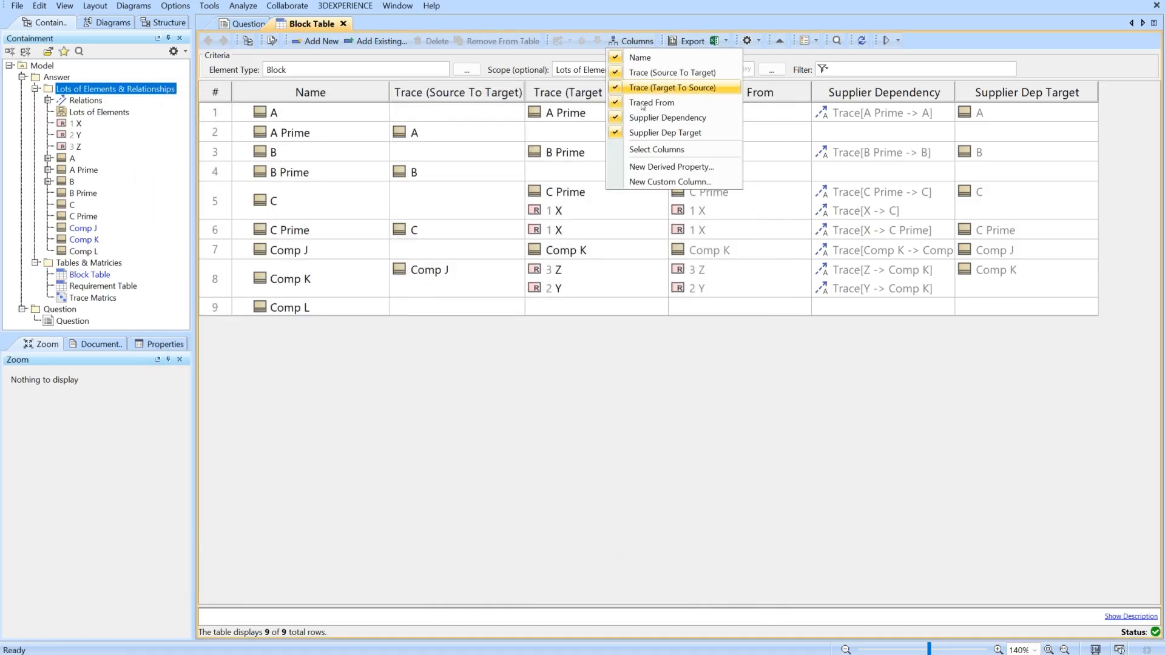
left_click(664, 182)
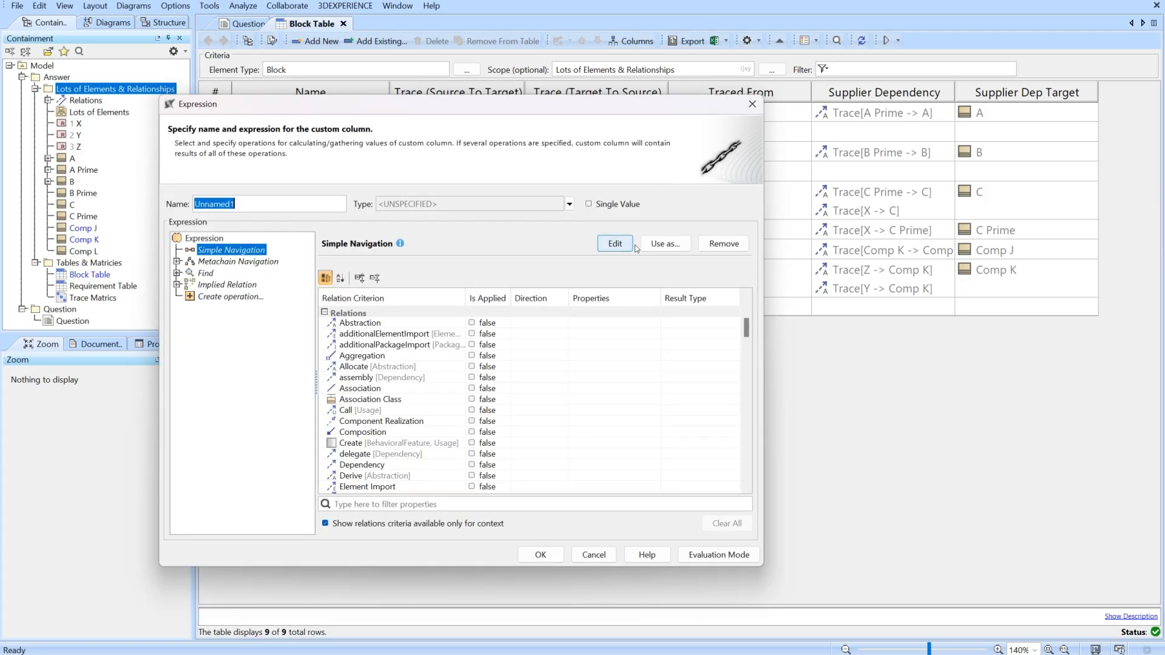
left_click(615, 243)
left_click(629, 308)
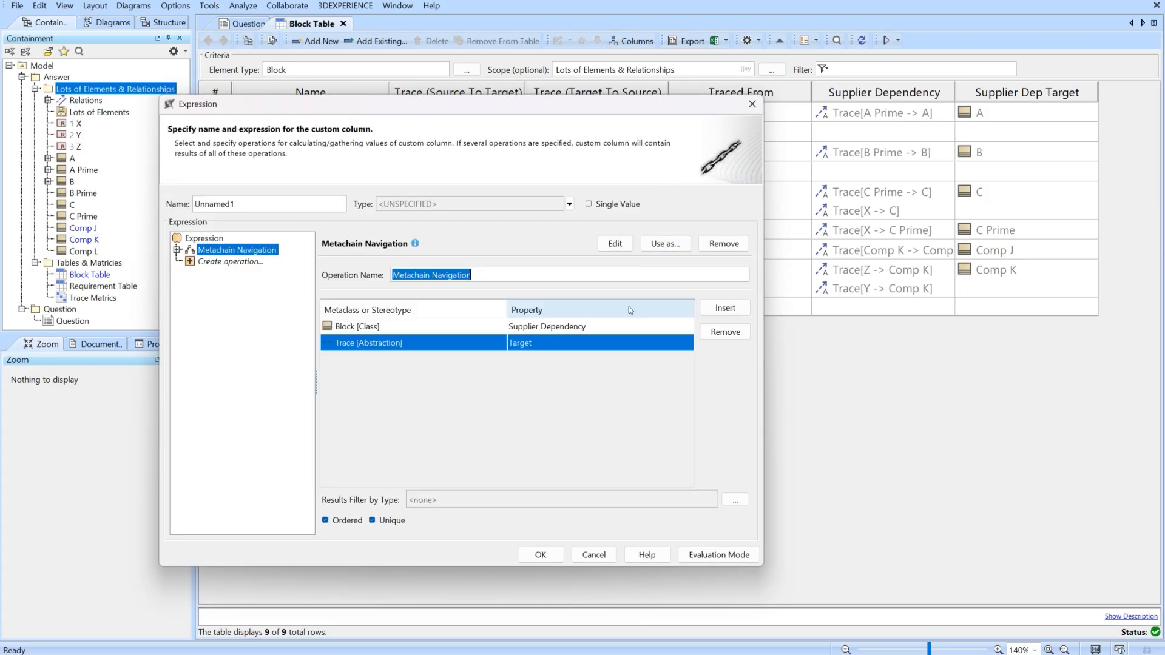
left_click(539, 346)
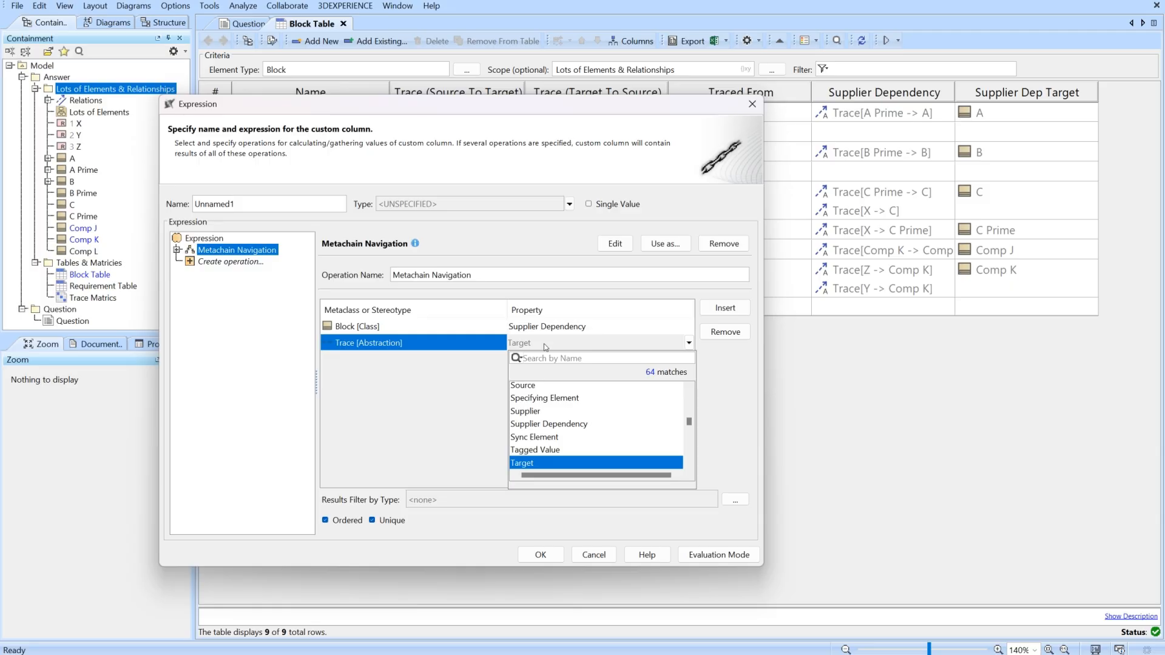
type("supp")
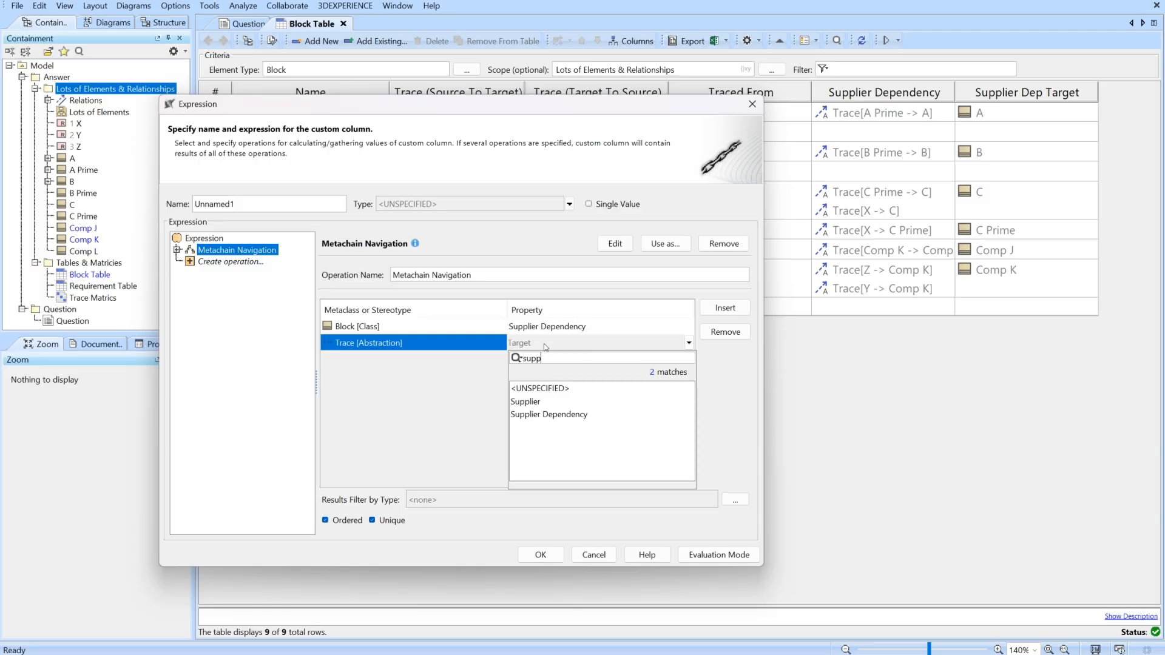
left_click(525, 402)
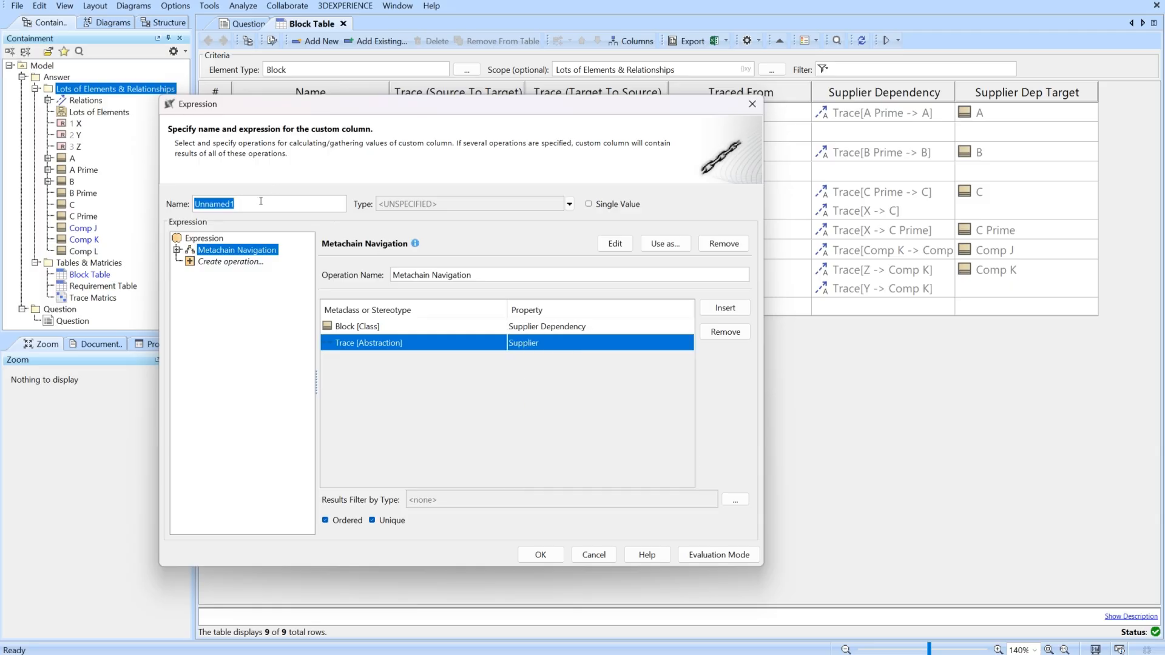
Name the custom column Supplier Dep Supplier and add it to the Block Table.
type("Su")
type("lier Dep Supplier")
left_click(539, 555)
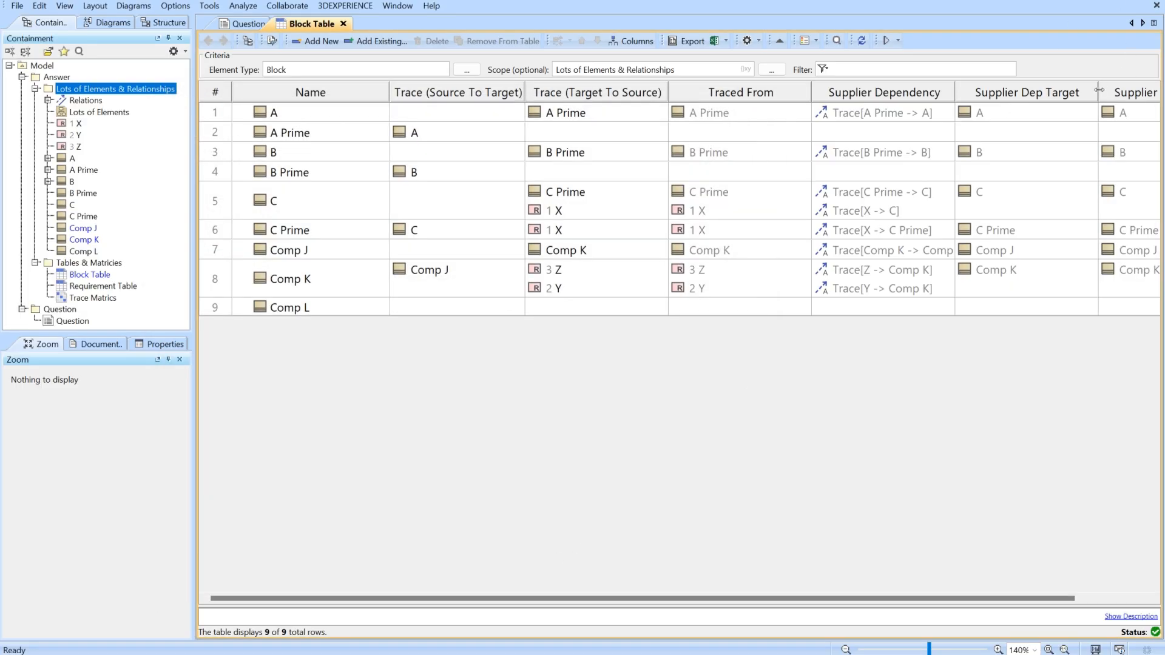
Narrow the Name, both Trace, Traced From and Supplier Dep Target columns so that every column fits in view.
left_click_drag(1099, 92, 1047, 102)
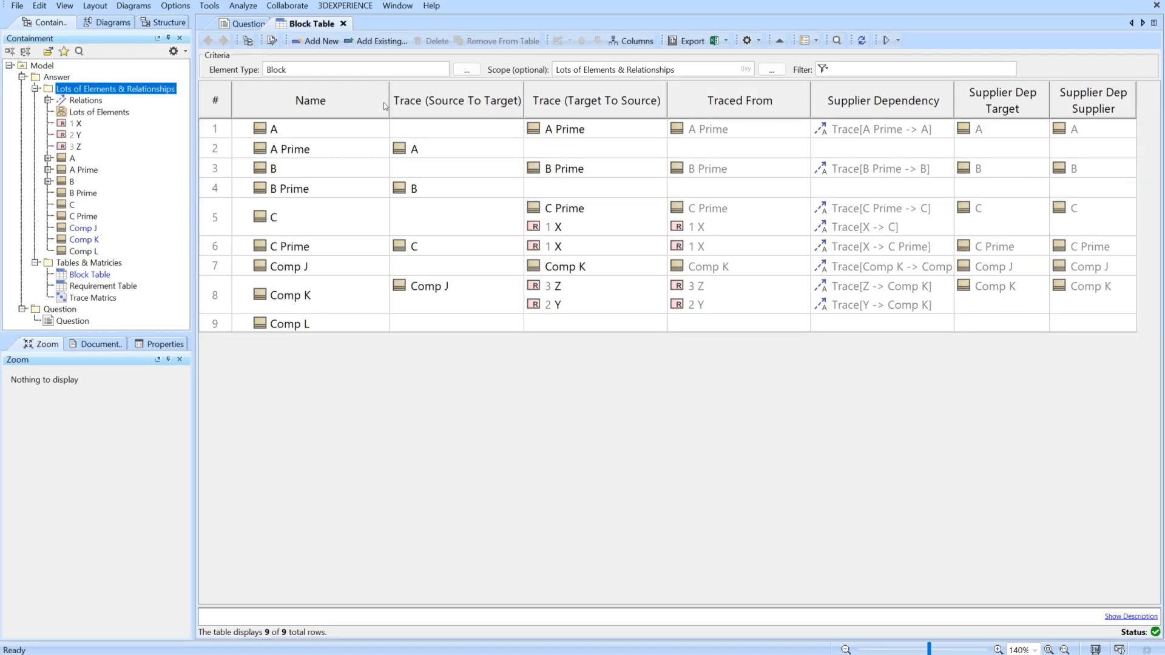
left_click_drag(335, 109, 326, 108)
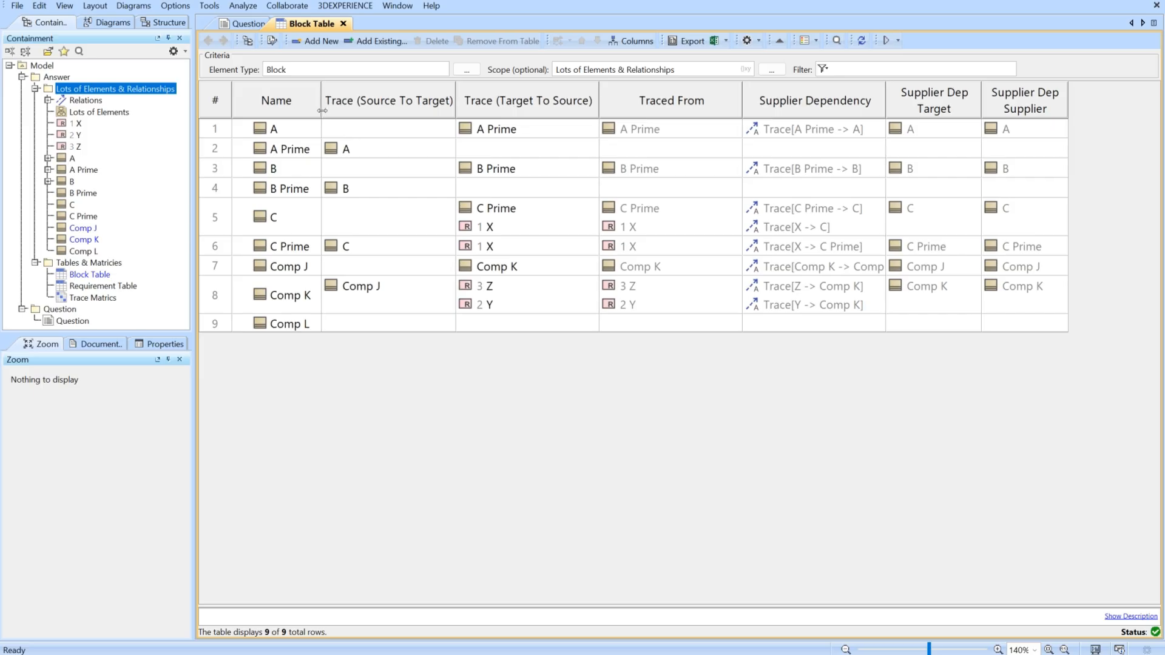
left_click_drag(460, 98, 411, 99)
left_click_drag(554, 100, 505, 100)
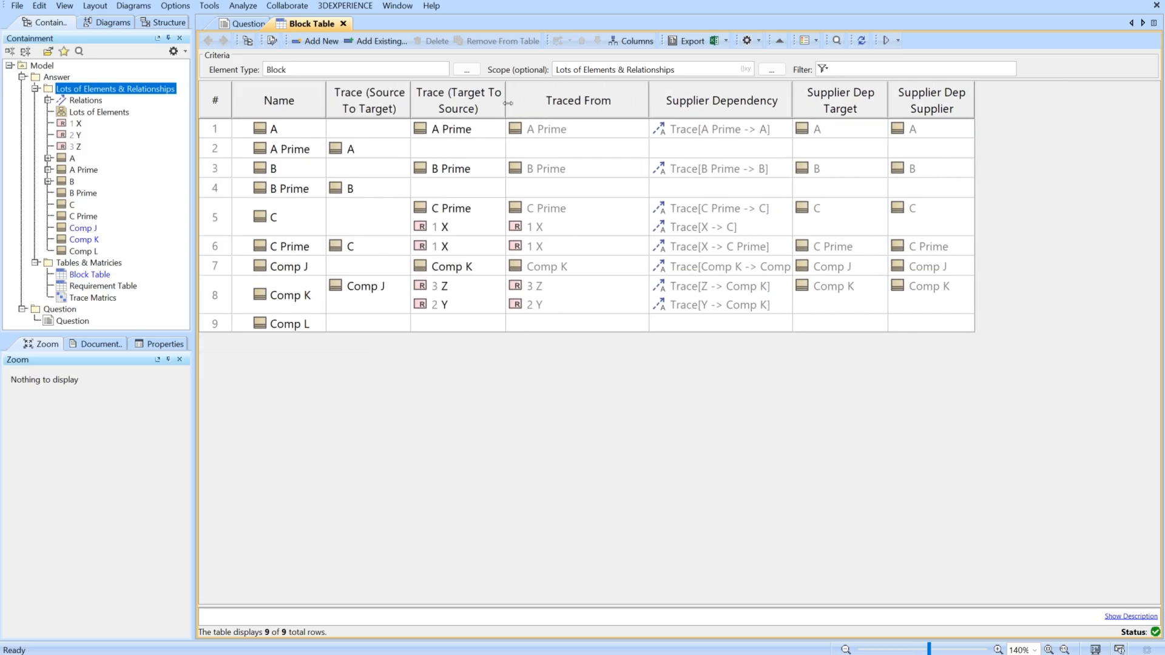
left_click_drag(648, 101, 602, 101)
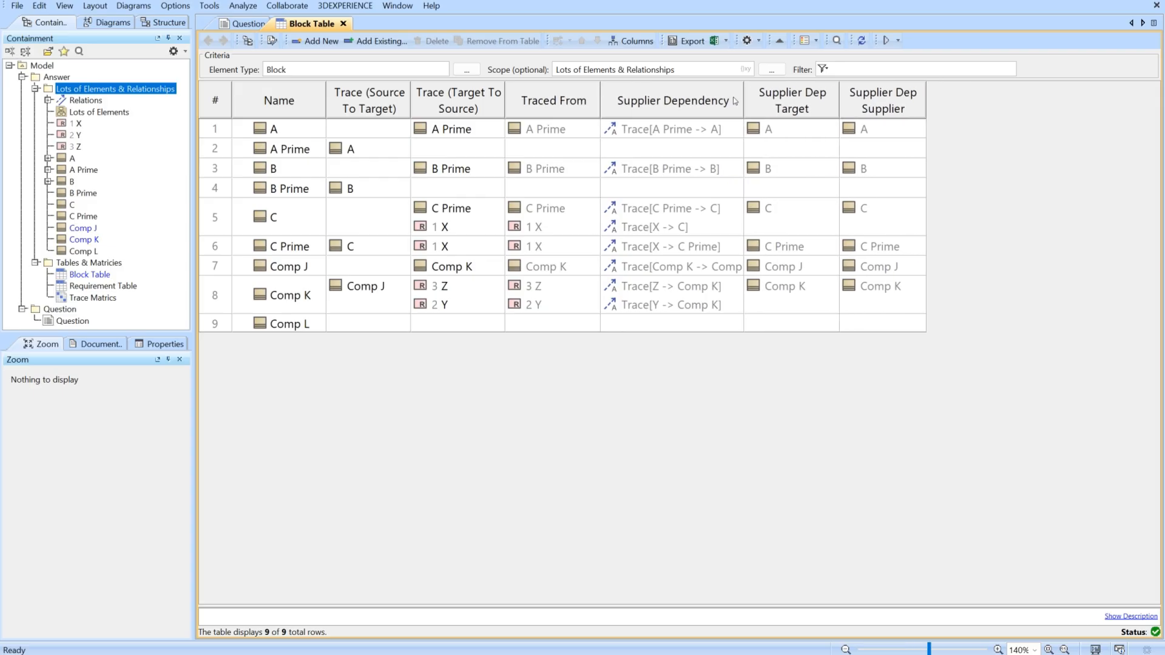
Examine the Client and Supplier properties in the specification of the trace from A Prime to A.
right_click(646, 132)
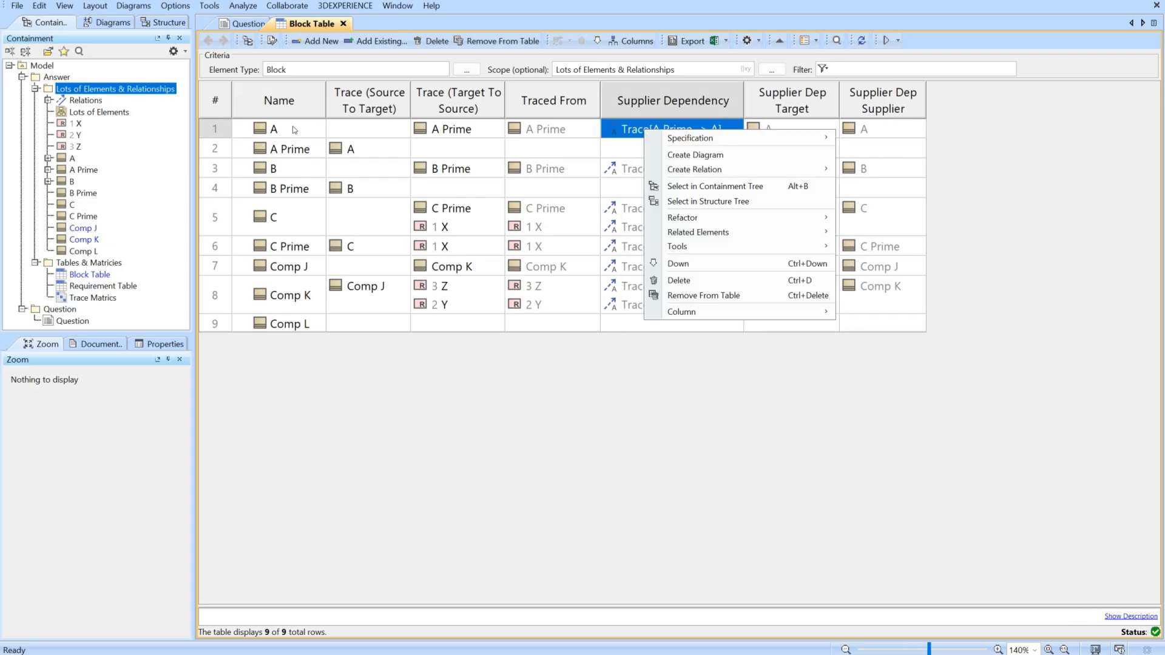
mouse_move(650, 139)
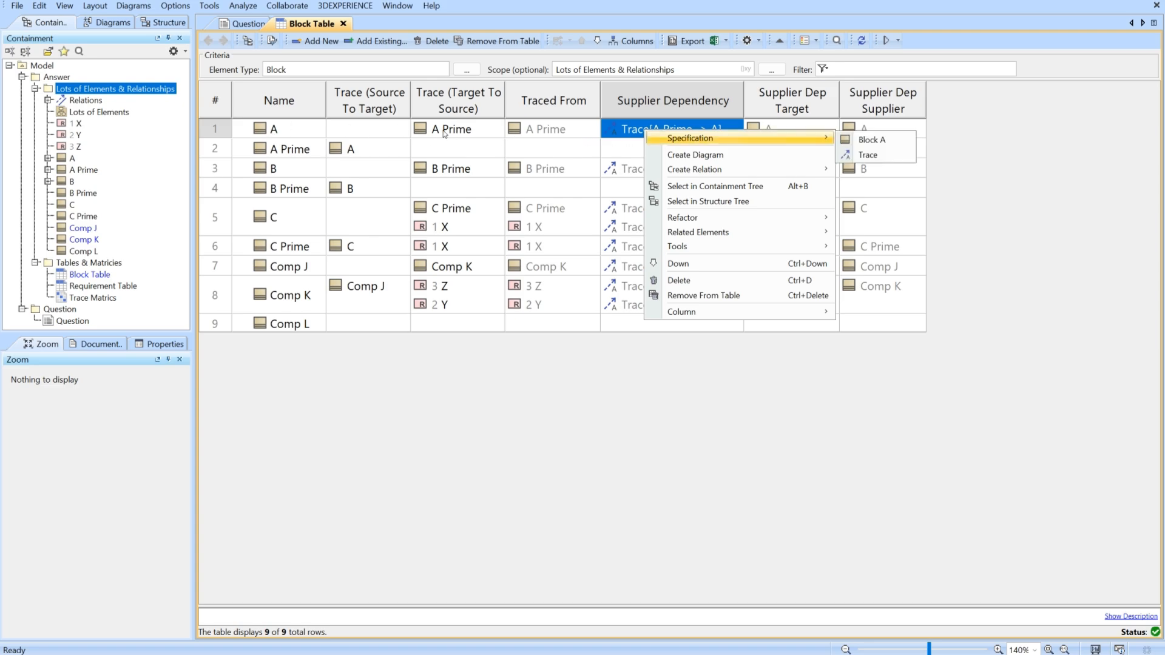
mouse_move(702, 139)
left_click(882, 154)
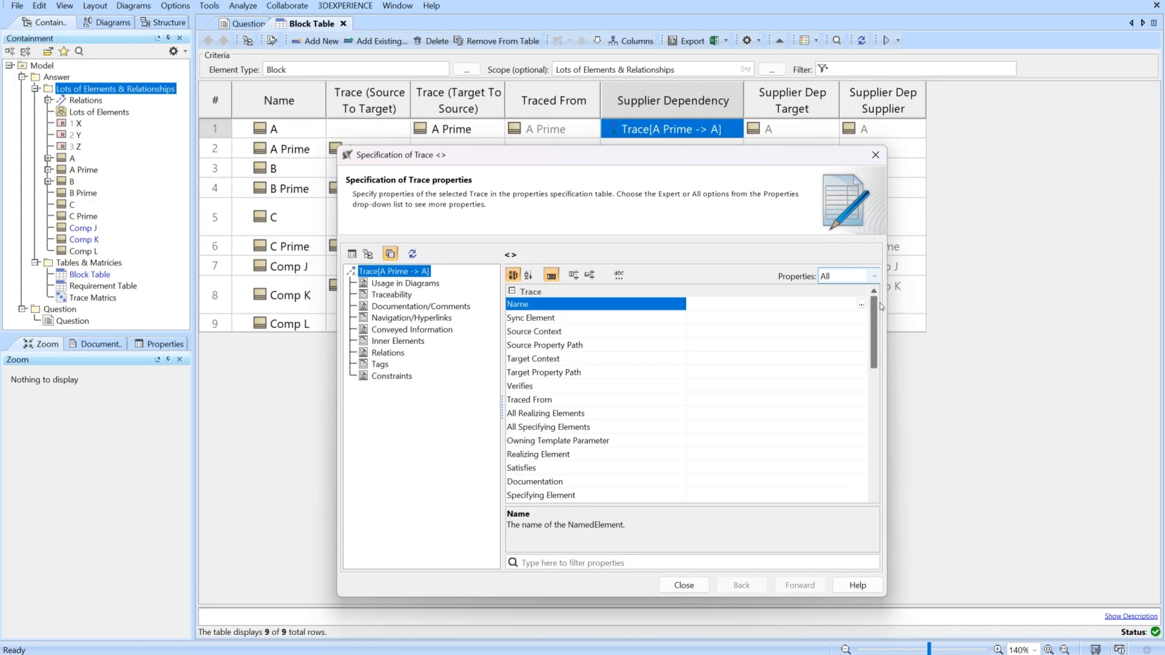
left_click_drag(877, 310, 864, 453)
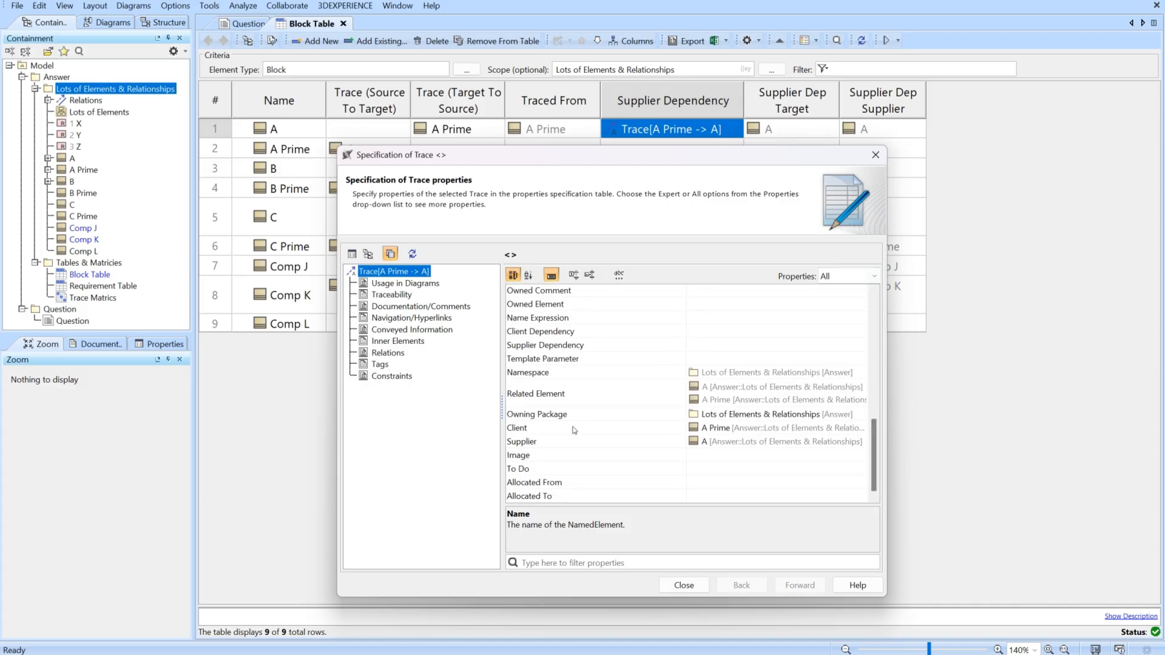
left_click(553, 428)
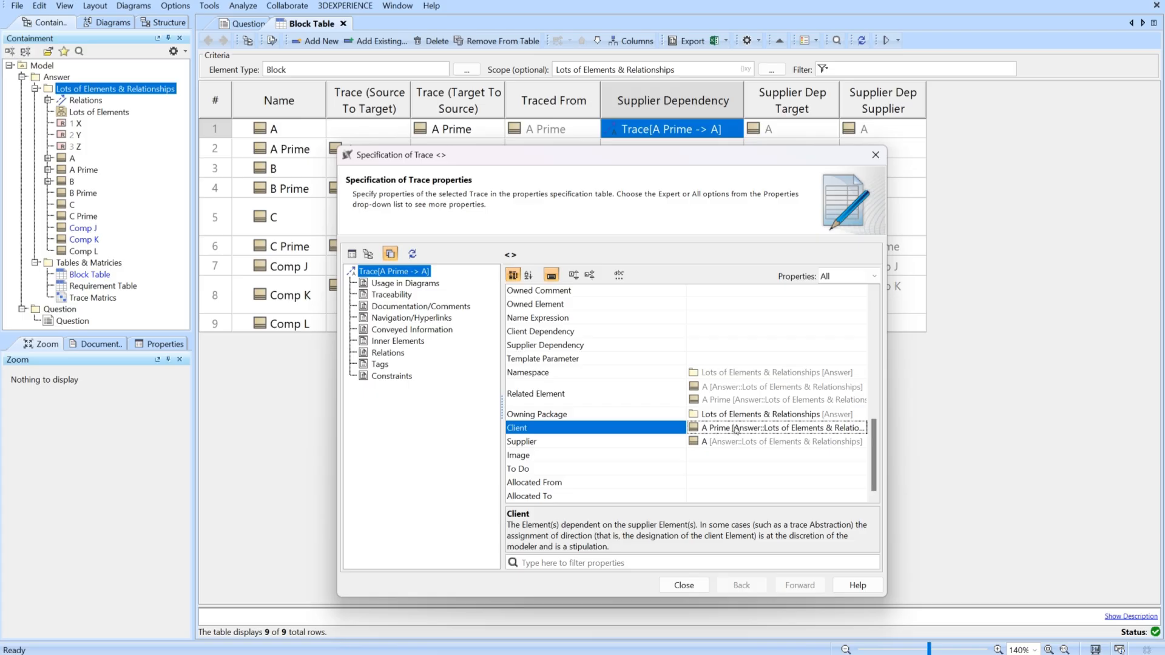
left_click(684, 585)
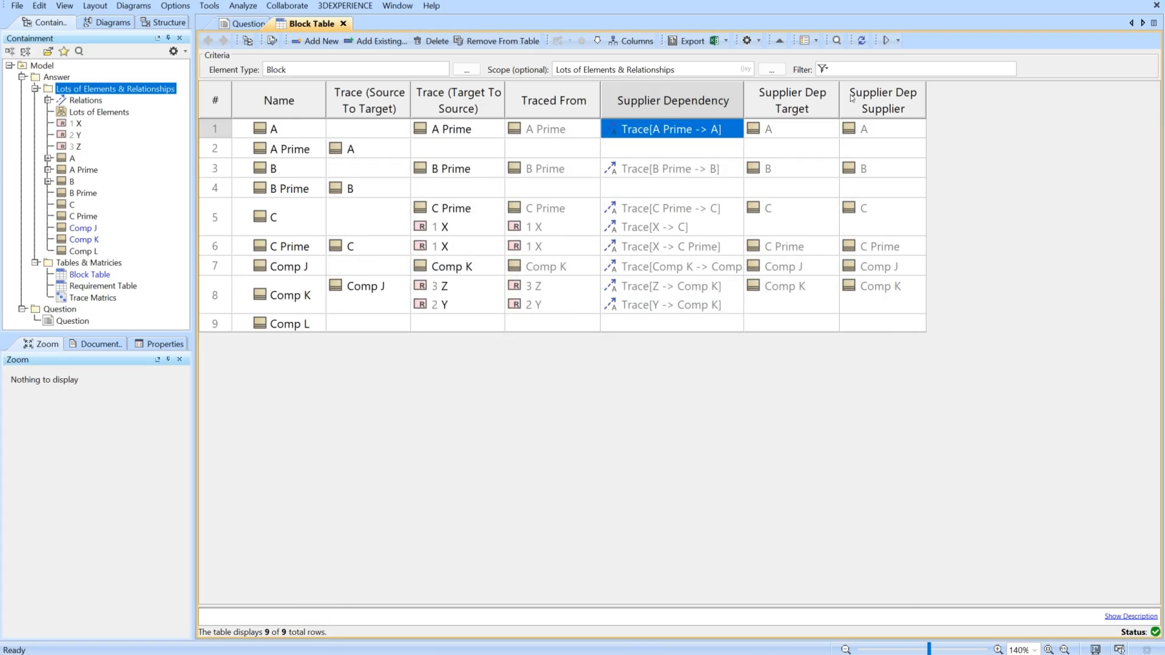
Edit the Supplier Dep Supplier custom column so the Trace [Abstraction] row of its metachain uses the Client property.
right_click(886, 114)
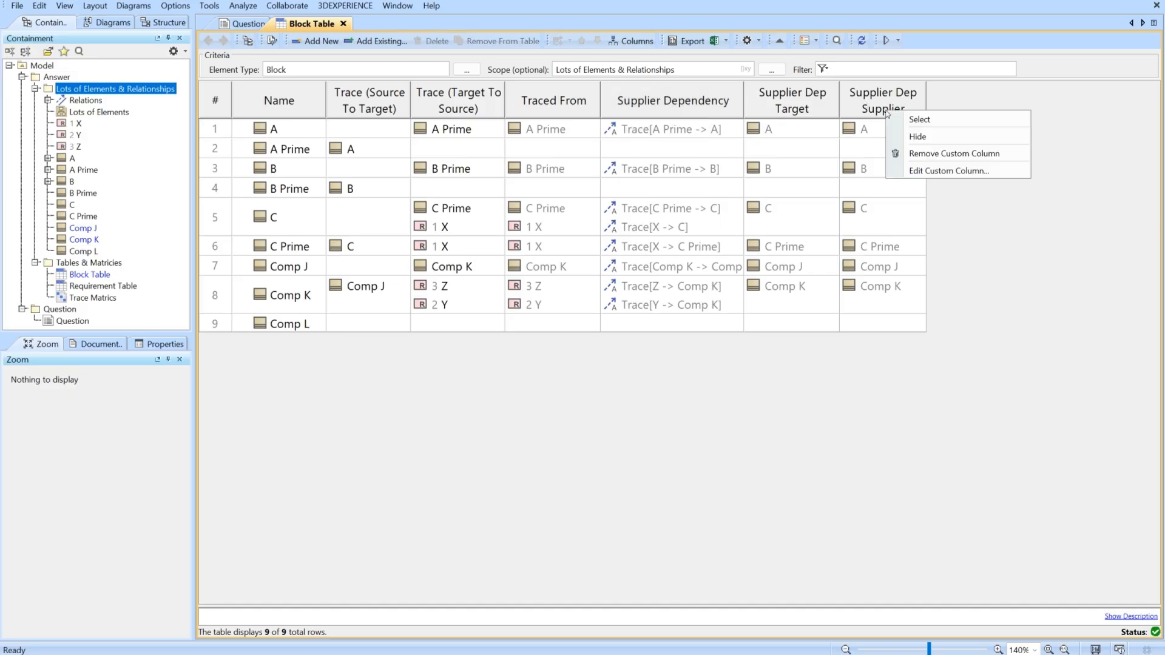
left_click(928, 172)
left_click(538, 347)
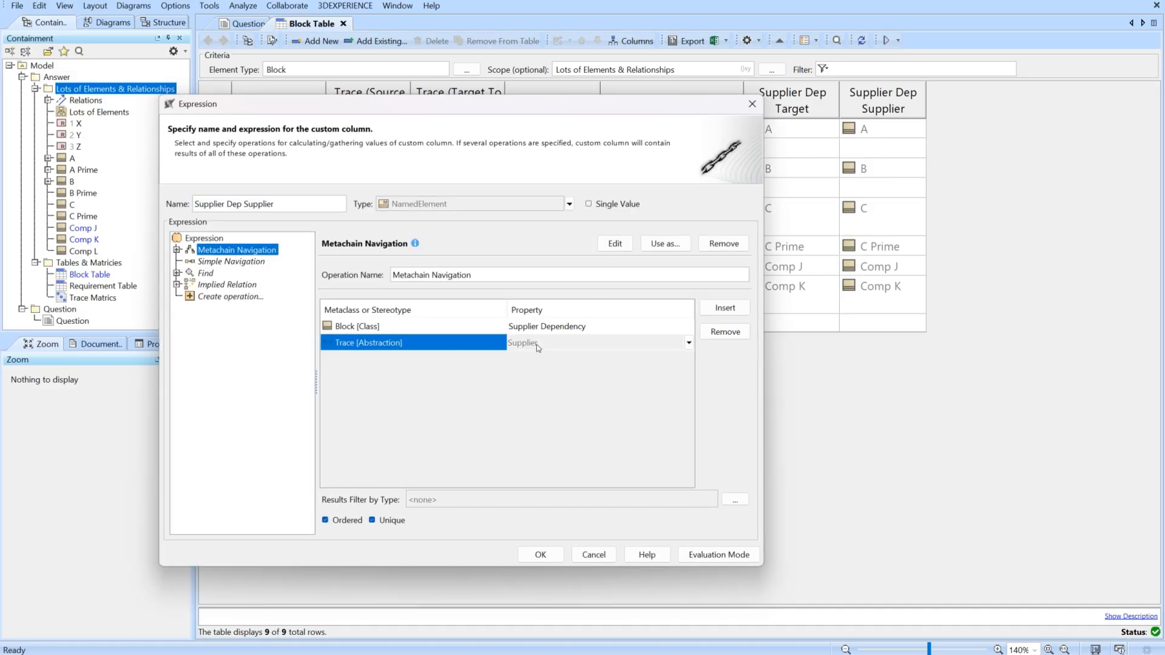
left_click(540, 346)
type("clie")
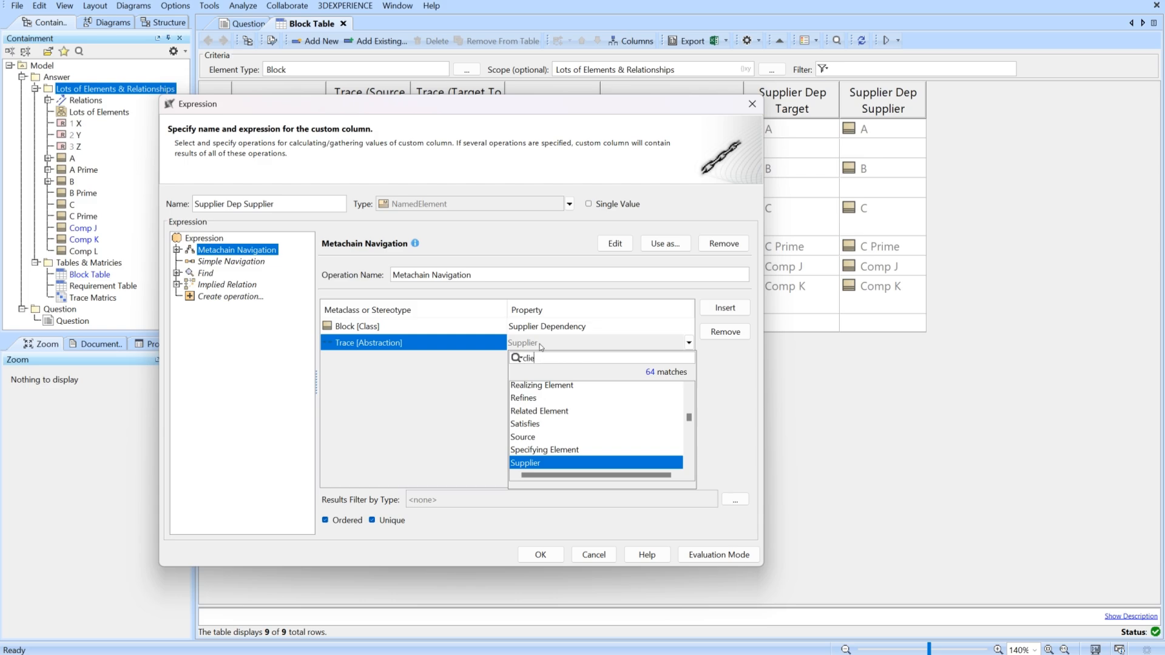
type("n")
left_click(543, 403)
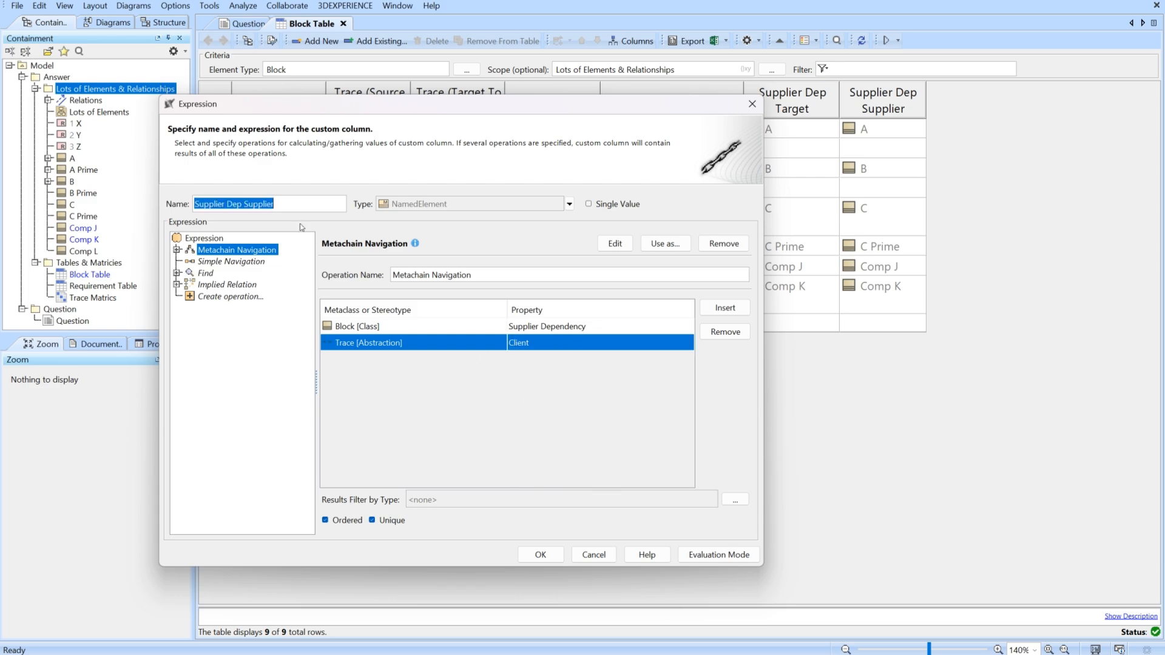
Rename the custom column to Supplier Dep Client and apply its edited expression to the table.
double_click(268, 203)
type("Client")
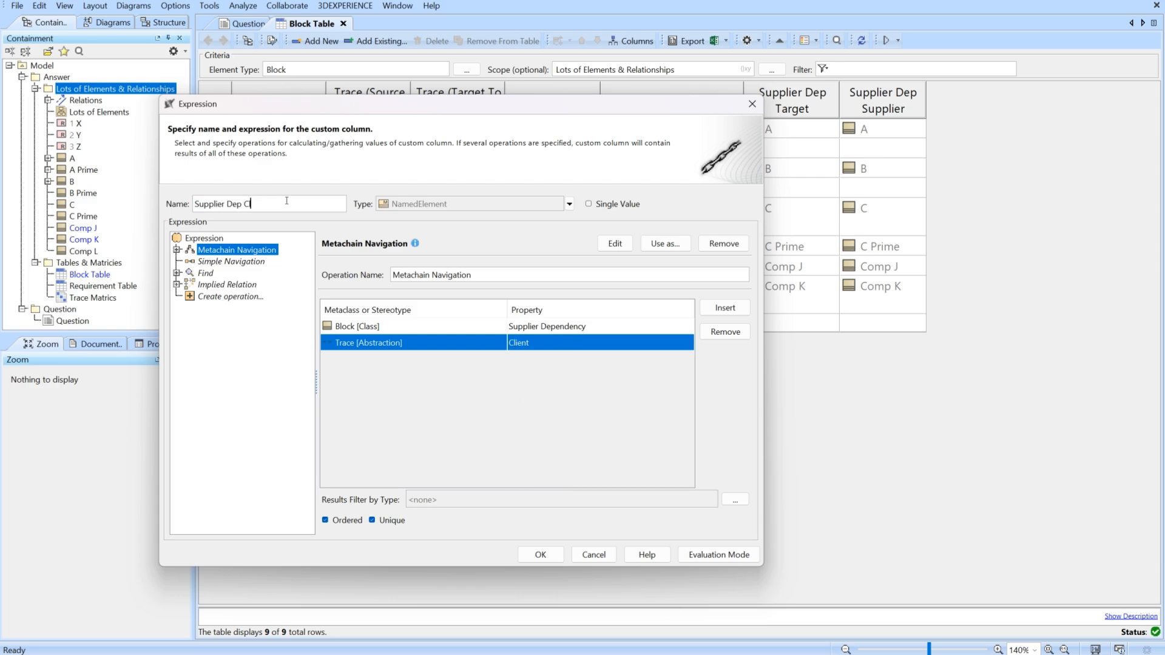
left_click(546, 554)
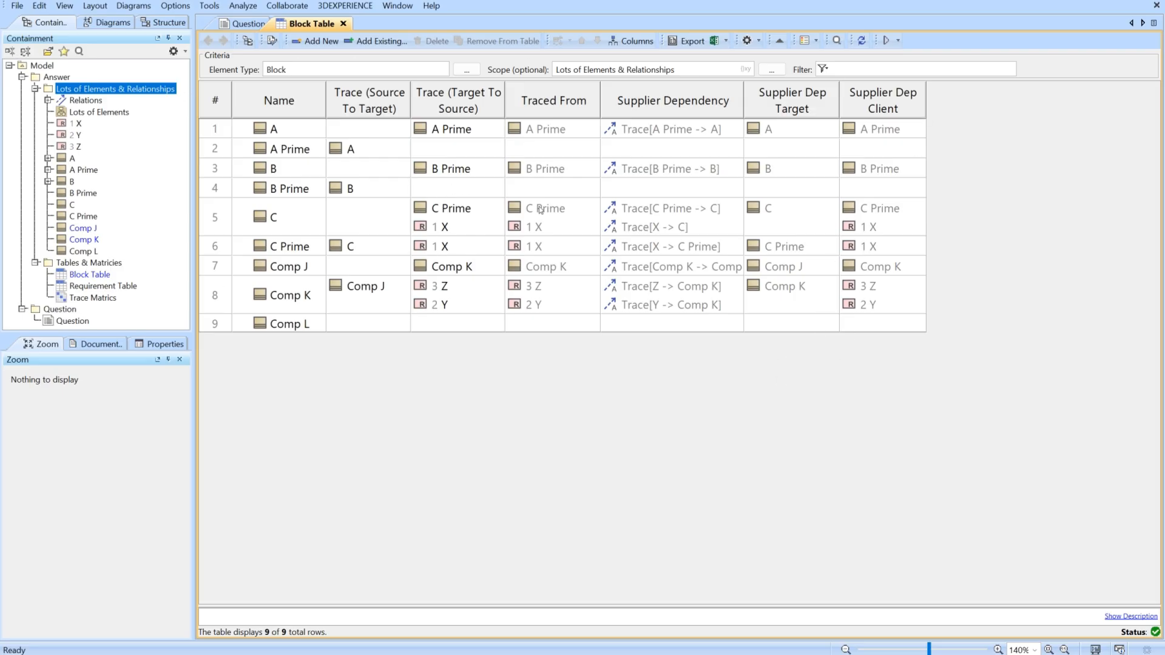
left_click(632, 41)
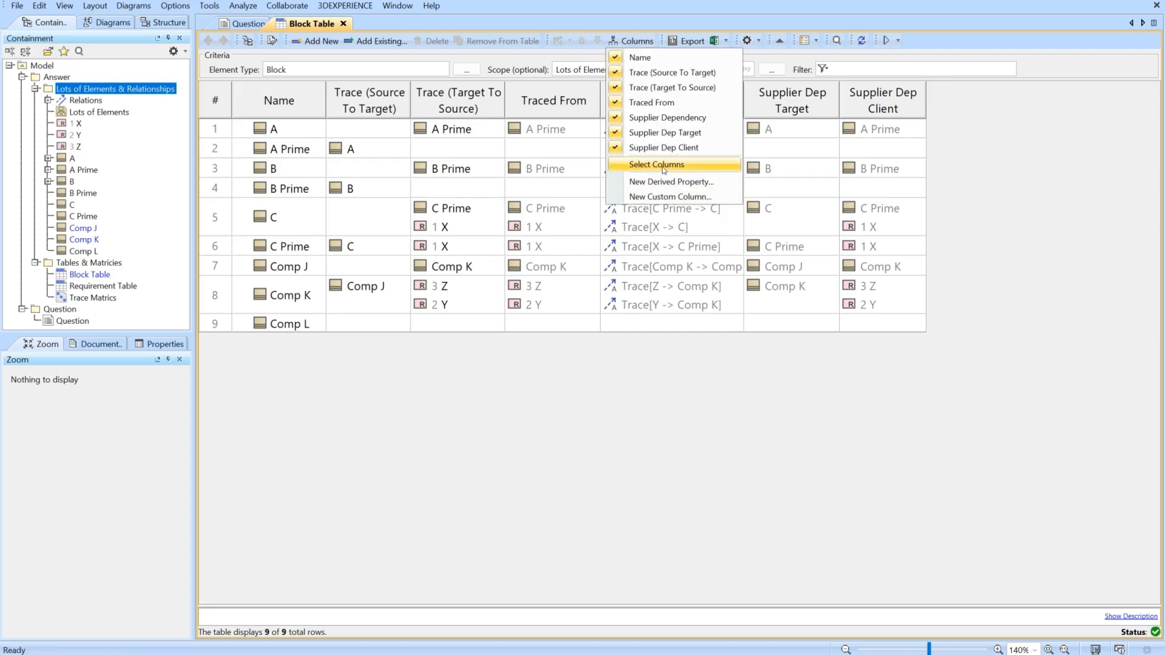
left_click(664, 198)
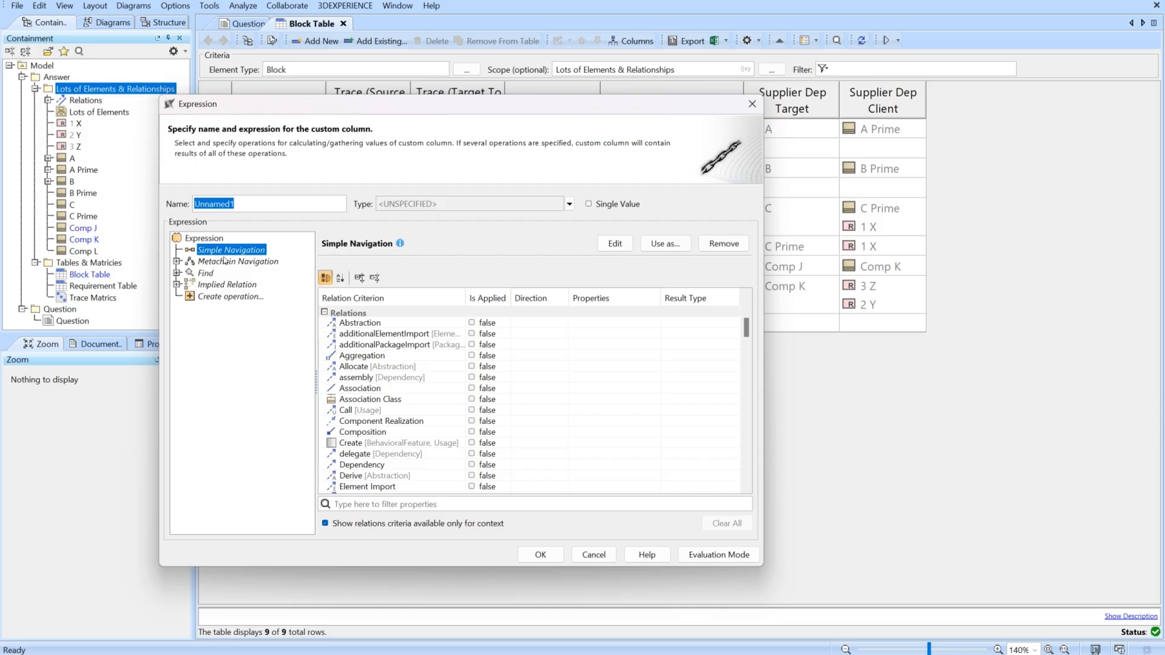
left_click(588, 554)
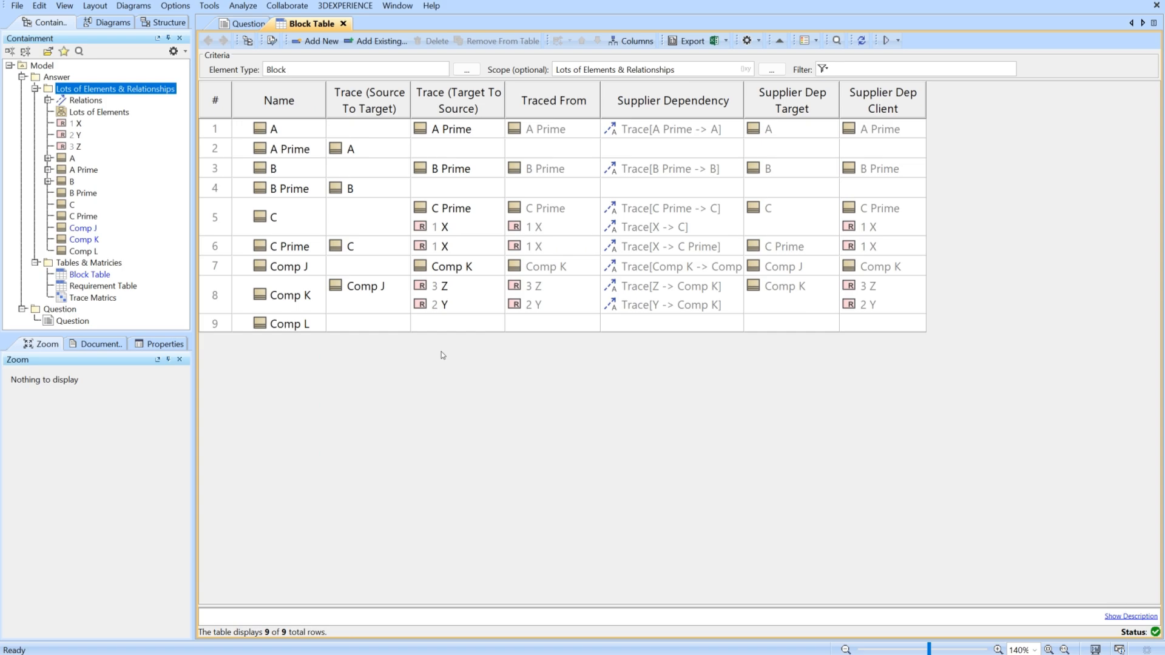